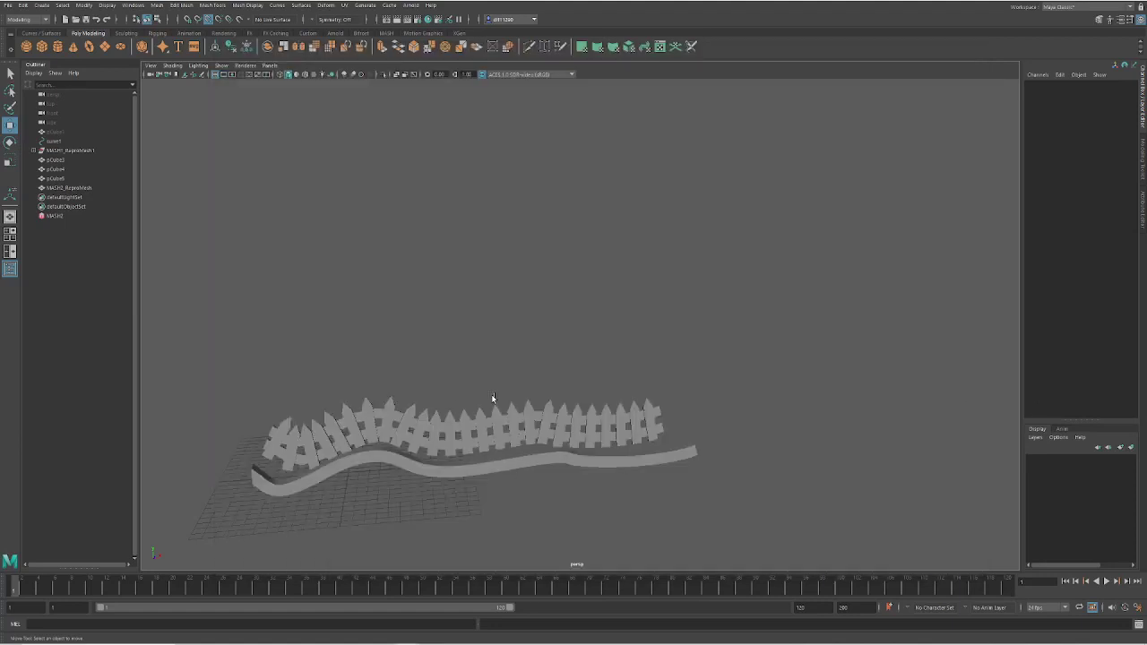
- Delete the wavy strip, the picket fence, its guide curve and the leftover cubes from the scene
alt+drag(523, 397, 421, 405)
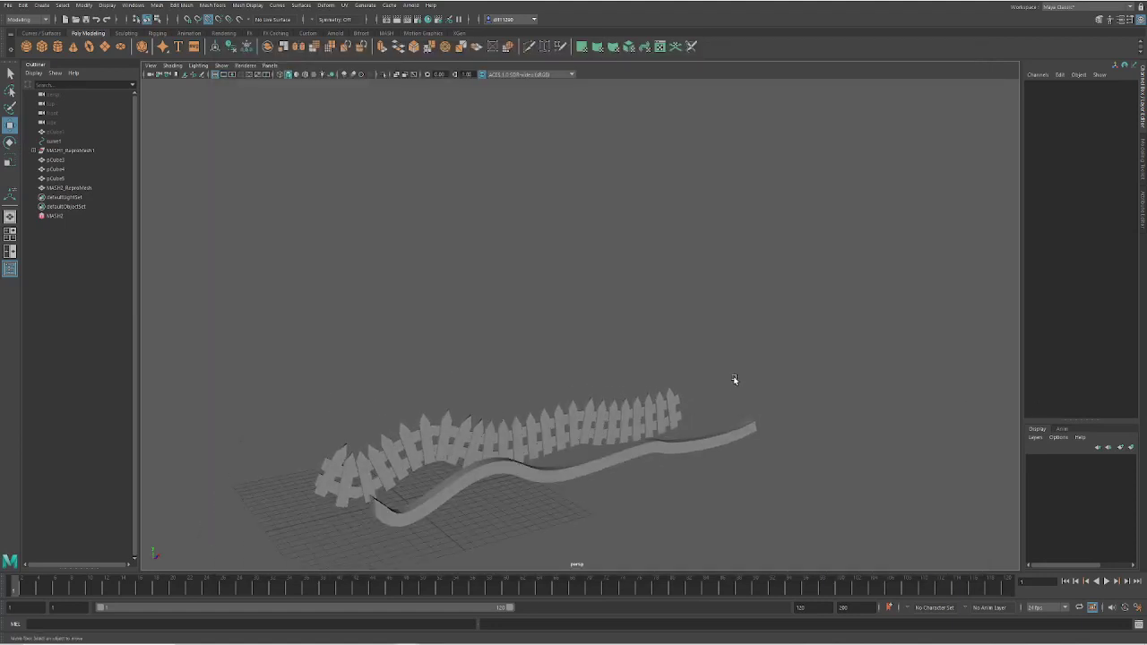
alt+drag(481, 450, 295, 391)
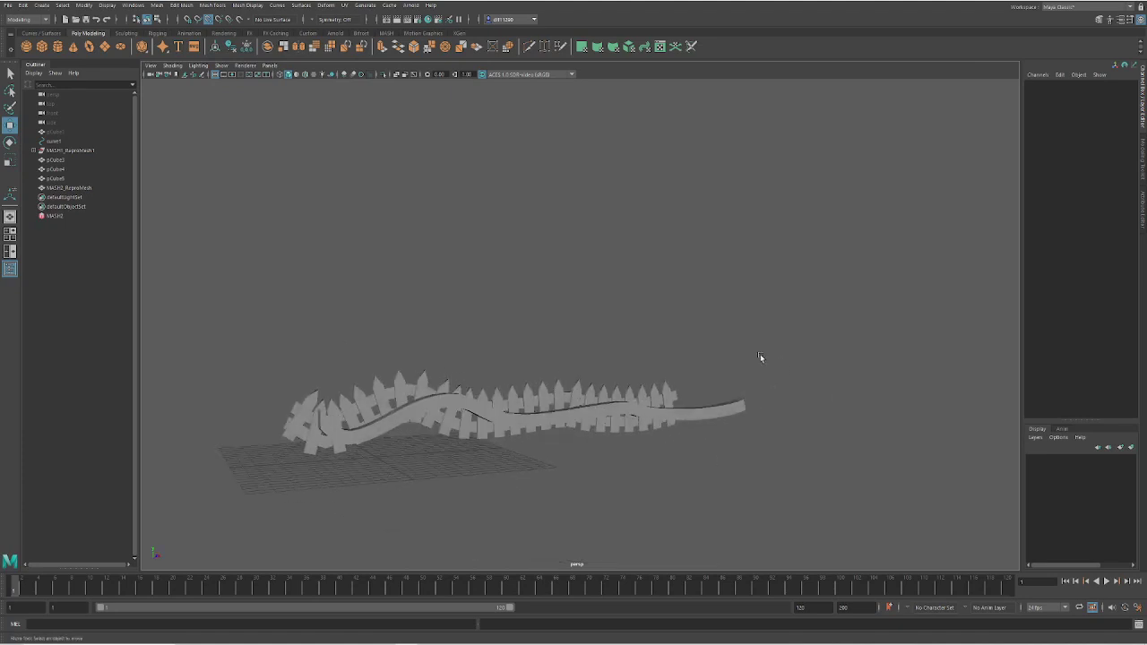
click(663, 417)
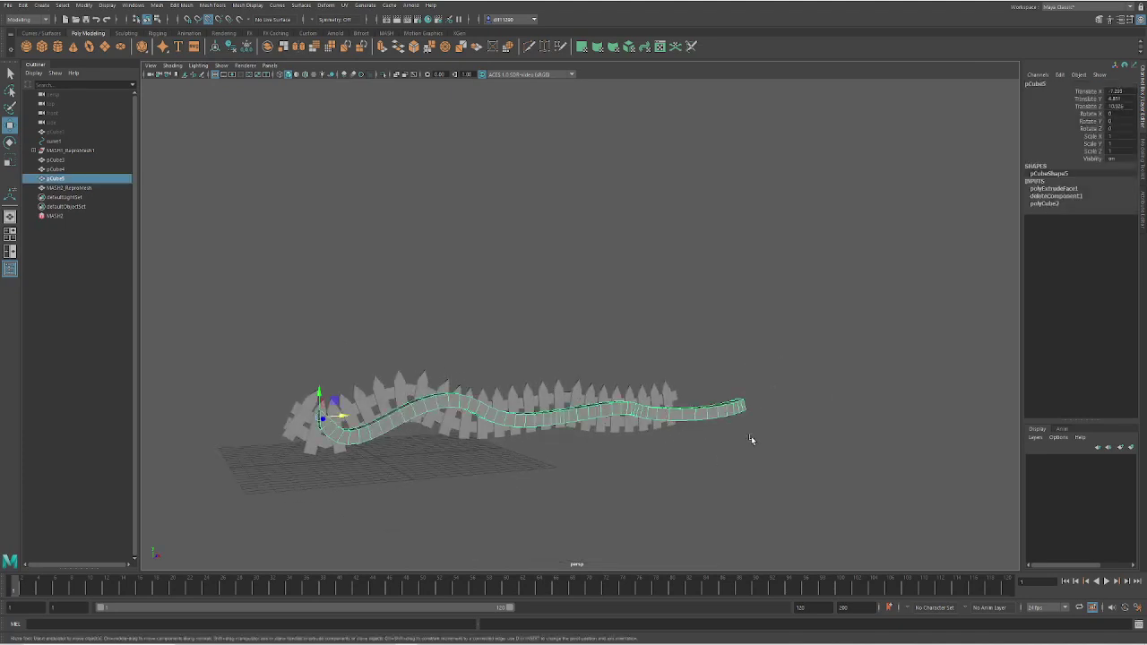
key(Delete)
click(627, 421)
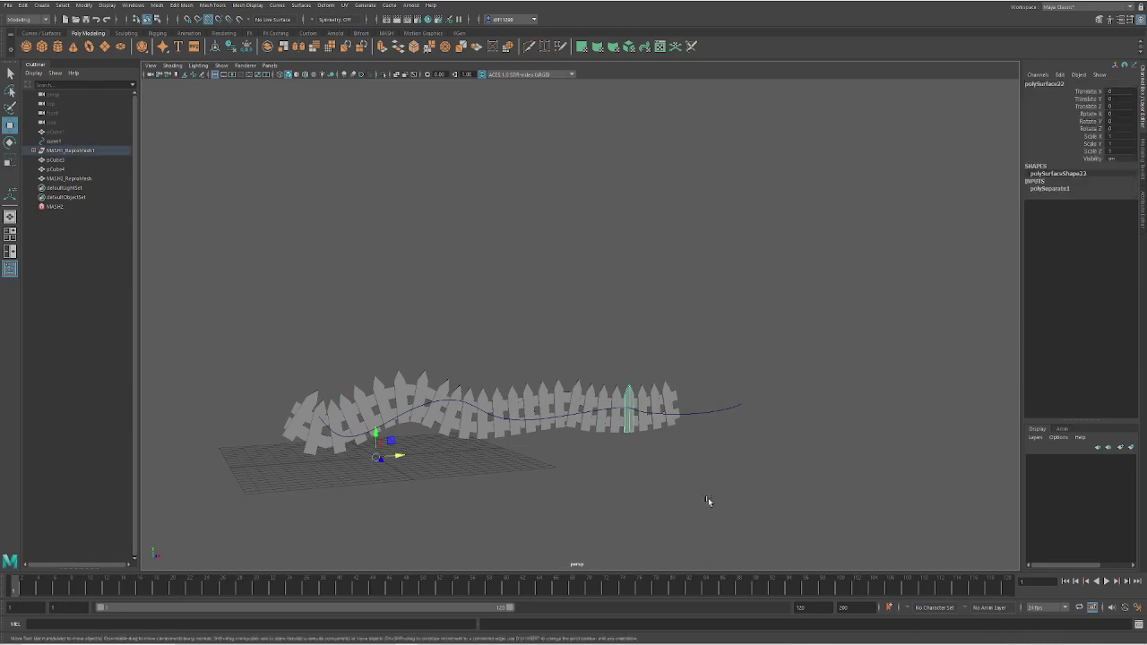
drag(755, 497, 256, 280)
key(Delete)
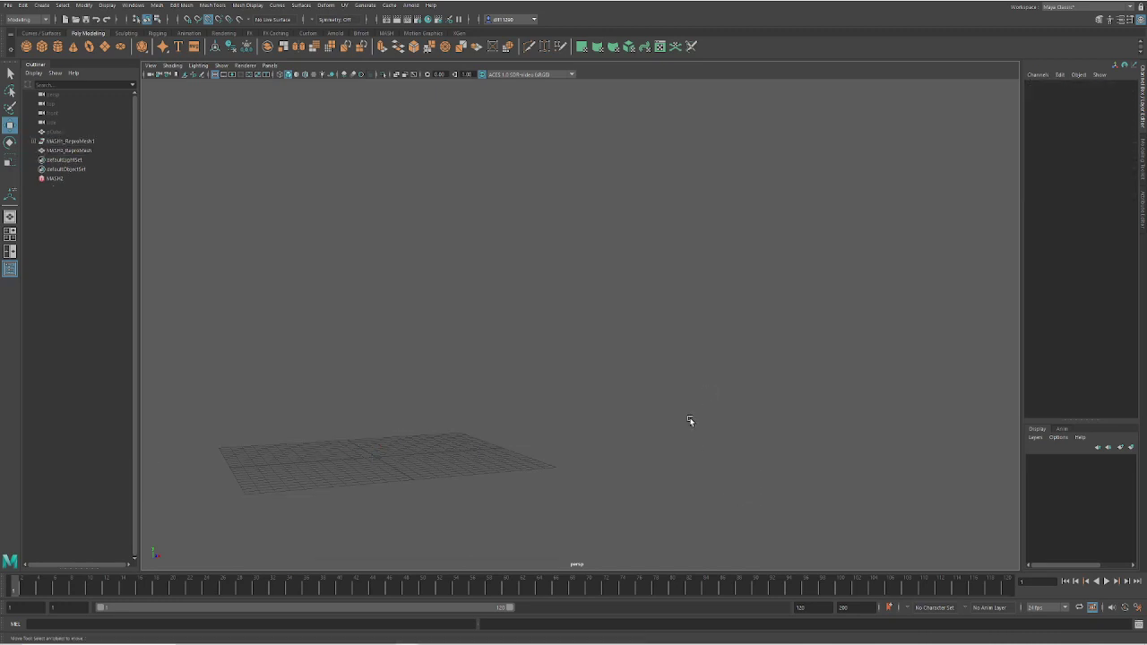
- Create a polygon plane at the origin and scale it up uniformly until it covers the whole grid
alt+drag(693, 419, 635, 451)
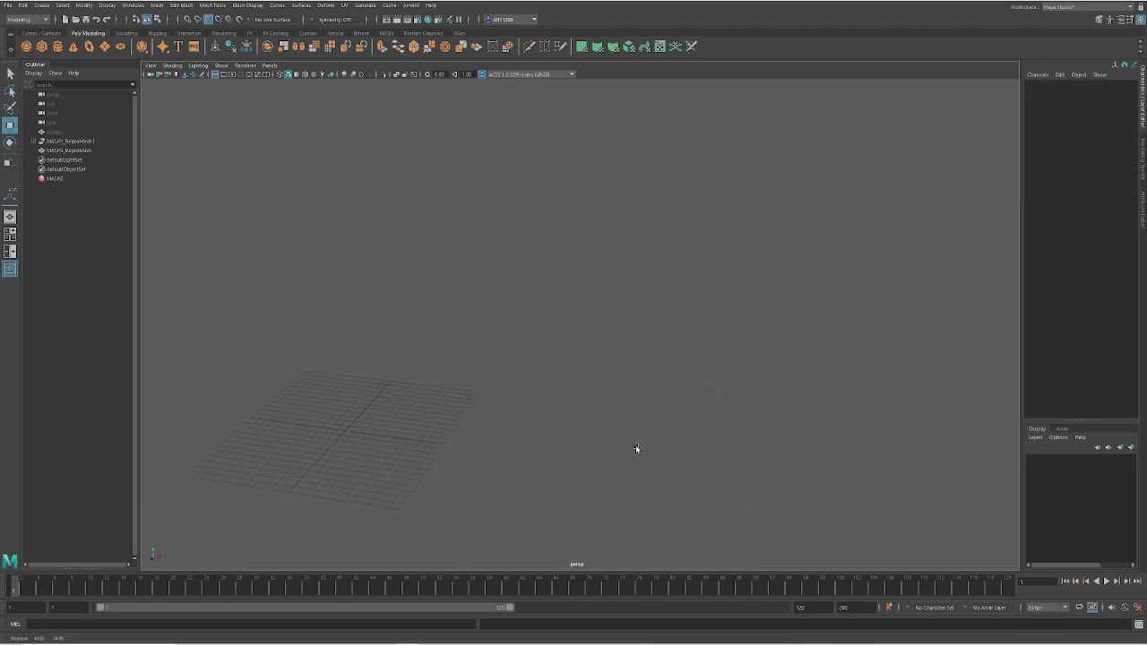
click(107, 48)
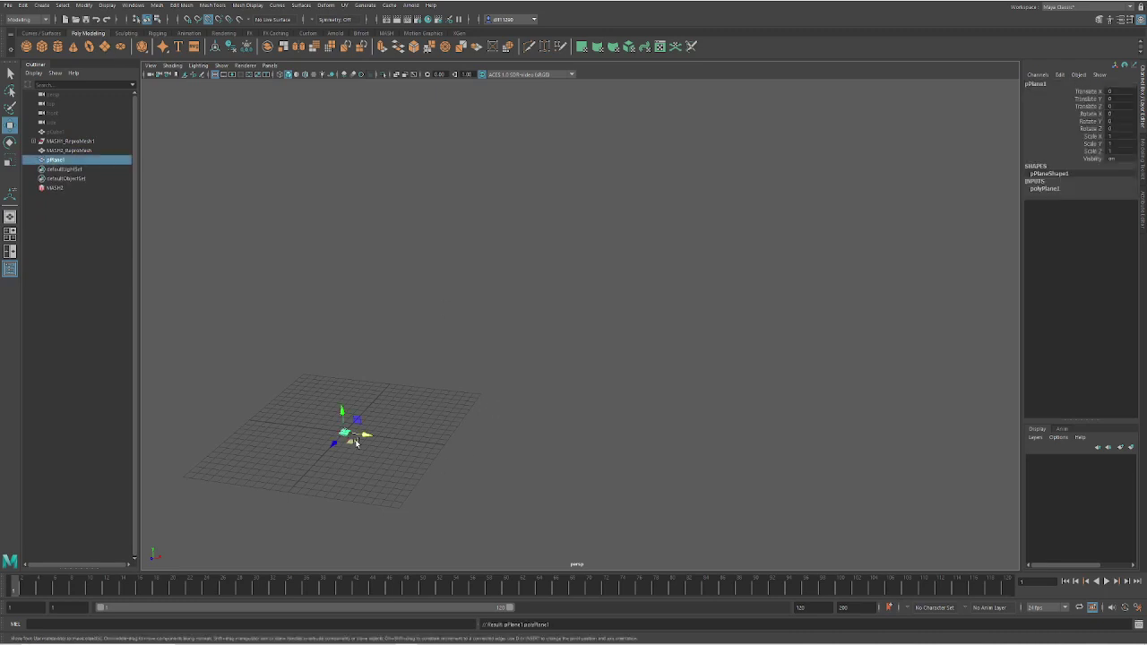
key(r)
drag(346, 434, 522, 381)
- Raise the face at the plane's far corner with soft selection so the surrounding faces lift smoothly
alt+drag(345, 497, 376, 471)
right_drag(377, 471, 375, 420)
click(467, 428)
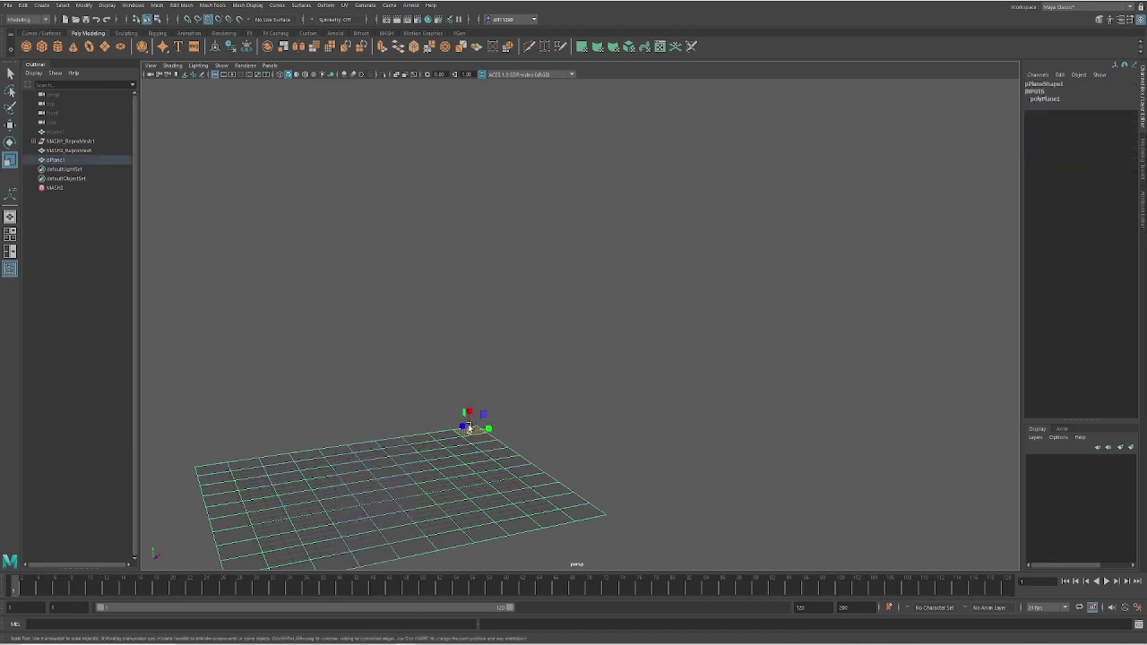
key(w)
mouse_move(468, 415)
mouse_down()
mouse_move(469, 391)
mouse_move(467, 414)
mouse_up()
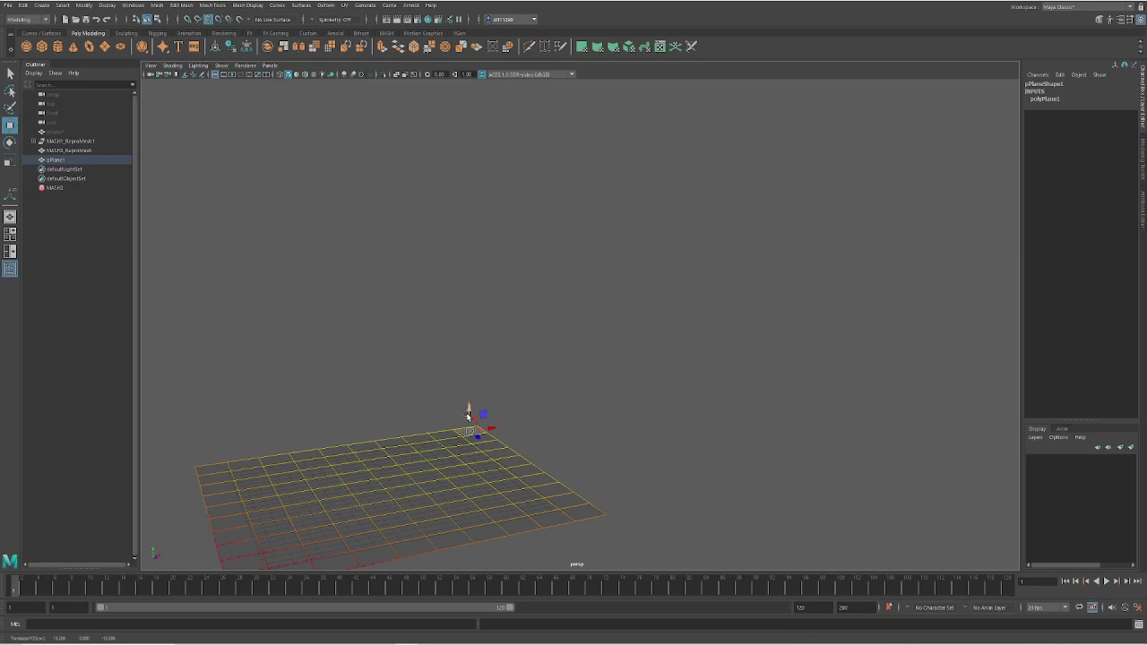
click(209, 19)
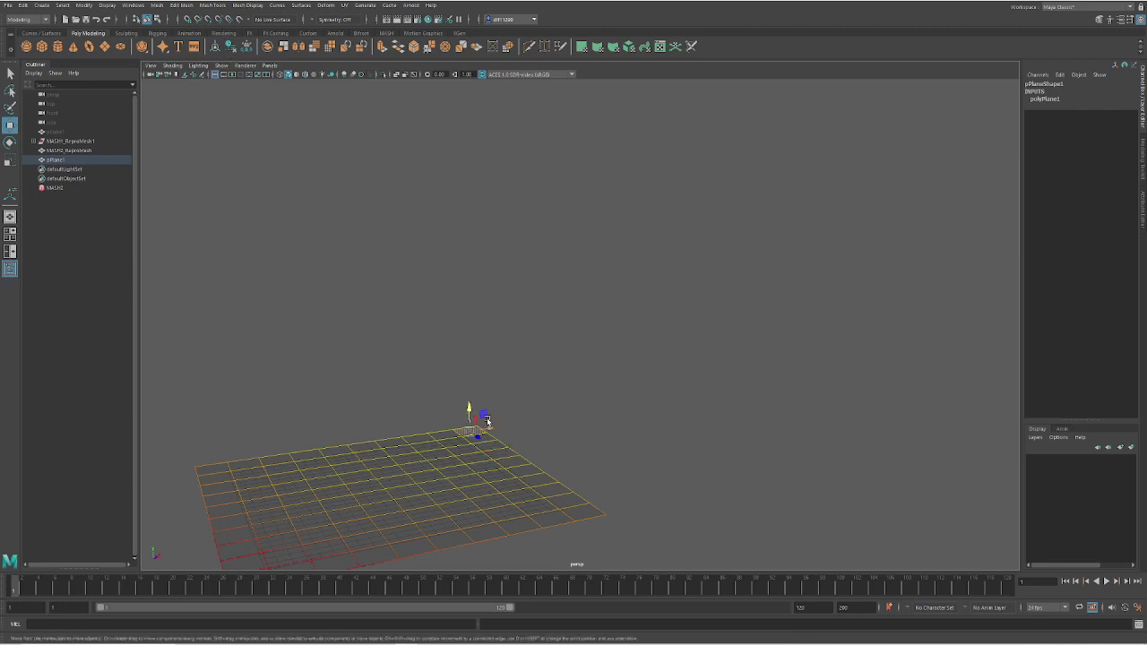
drag(468, 410, 474, 365)
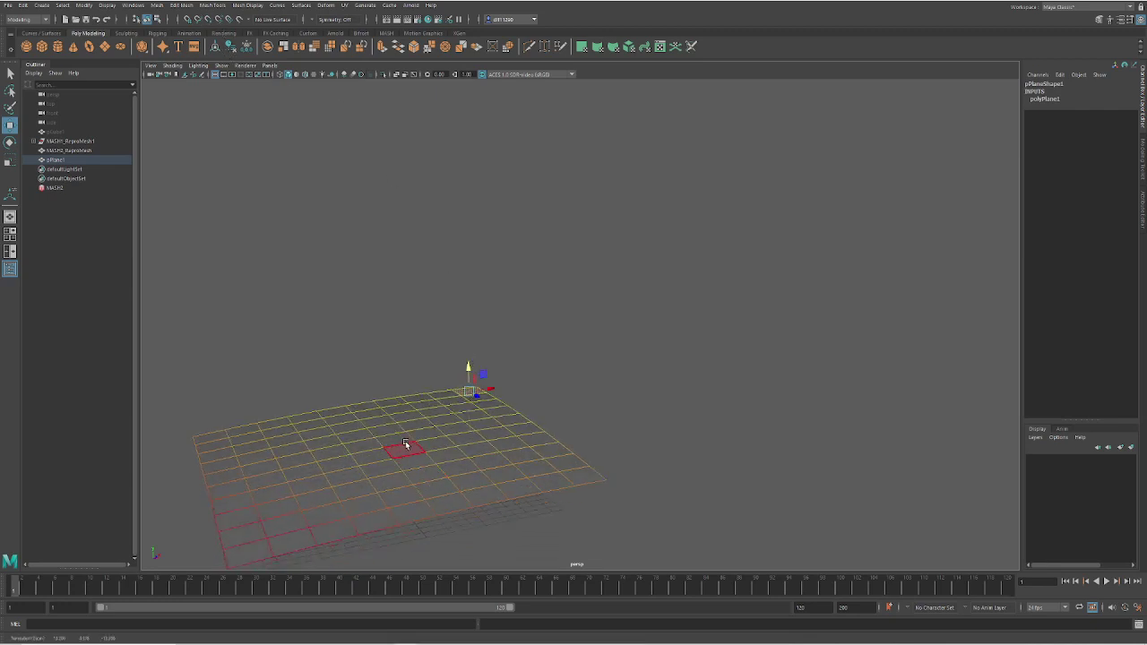
- Narrow the soft selection radius around a face near the plane's front corner and lower that area slightly
click(273, 509)
key(b)
drag(335, 514, 123, 533)
drag(521, 445, 376, 475)
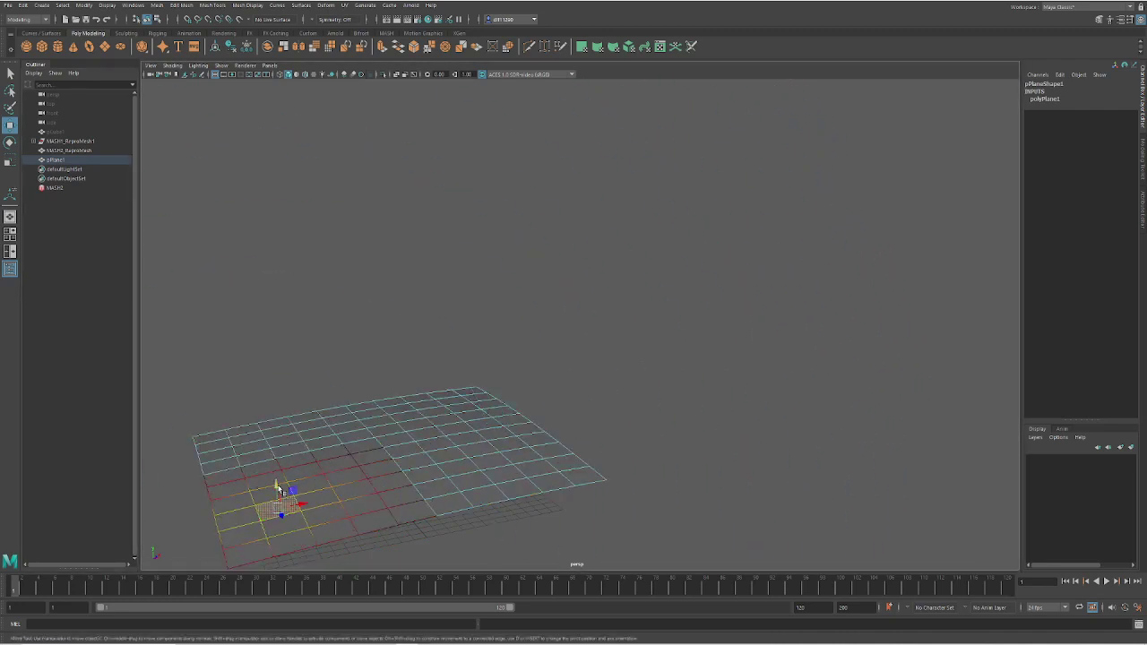
mouse_move(277, 493)
mouse_down()
mouse_move(277, 515)
mouse_move(275, 500)
mouse_up()
- Raise a small bump near the far corner and a taller hill in the middle of the adjacent edge with soft selection
click(504, 410)
drag(499, 391, 499, 377)
click(308, 412)
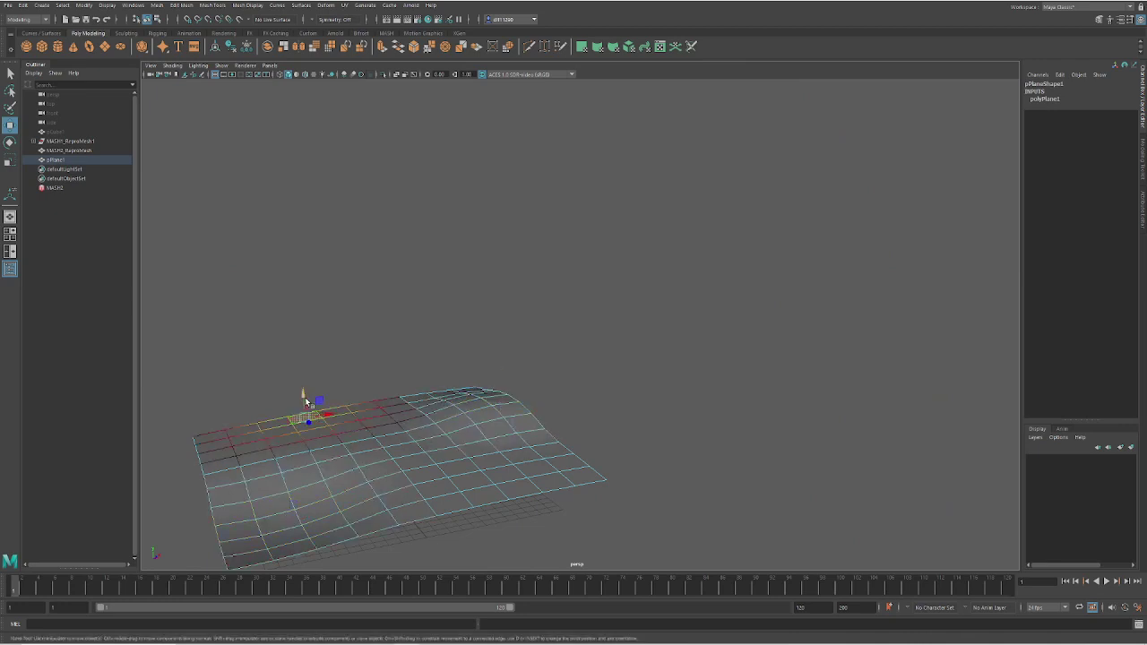
drag(303, 395, 305, 381)
alt+drag(448, 454, 455, 446)
alt+drag(385, 423, 362, 489)
drag(318, 358, 312, 341)
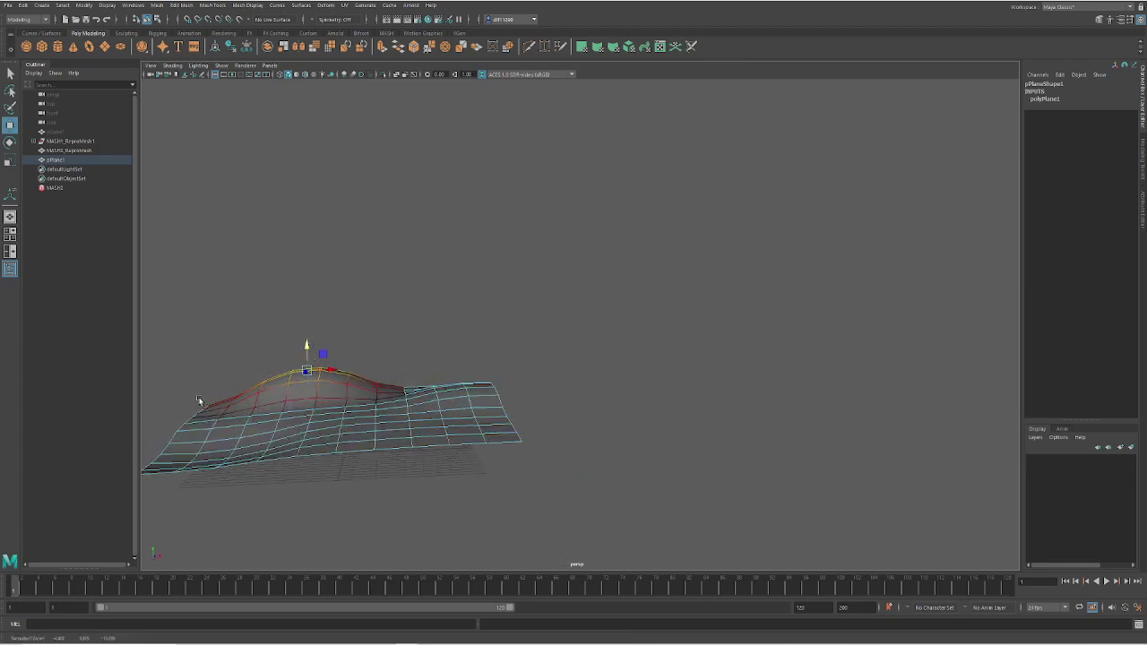
- Return the sculpted plane to object mode and deselect it in smooth shaded display
alt+drag(197, 400, 420, 448)
mouse_move(632, 440)
alt+mouse_down()
mouse_move(678, 428)
mouse_move(651, 427)
alt+mouse_up()
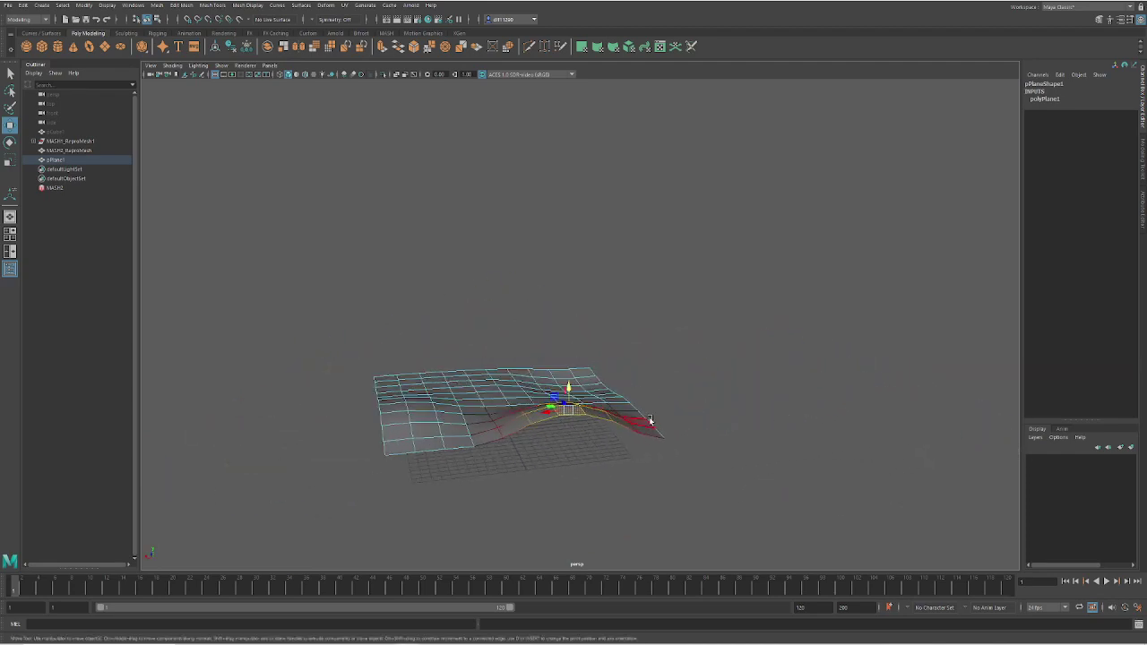
right_click(483, 435)
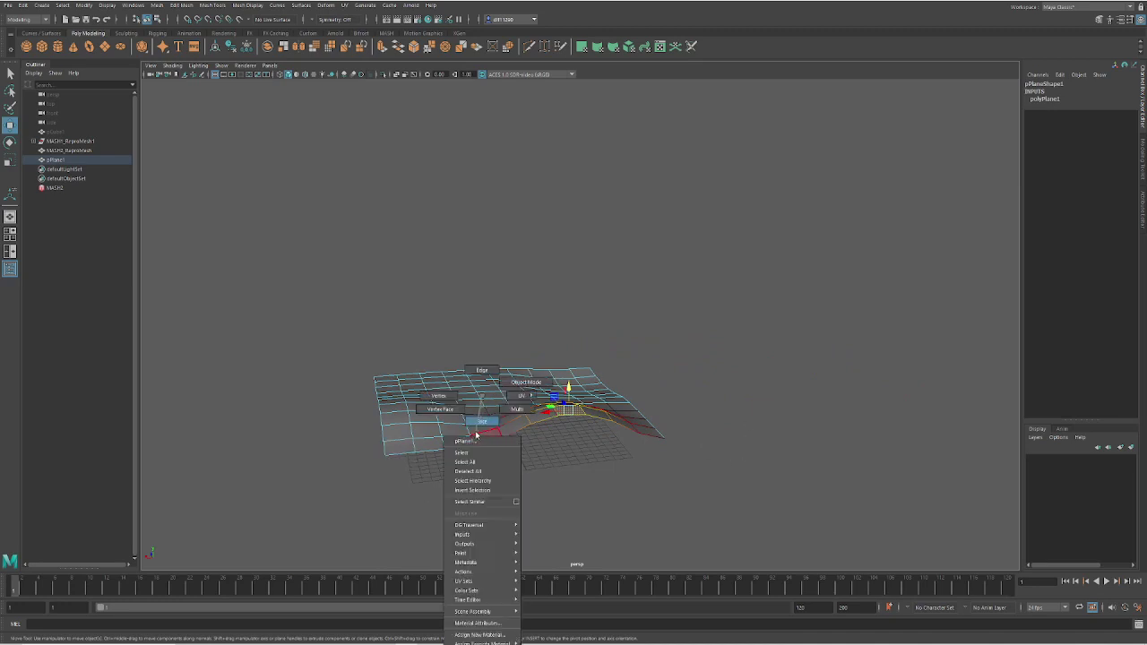
click(526, 382)
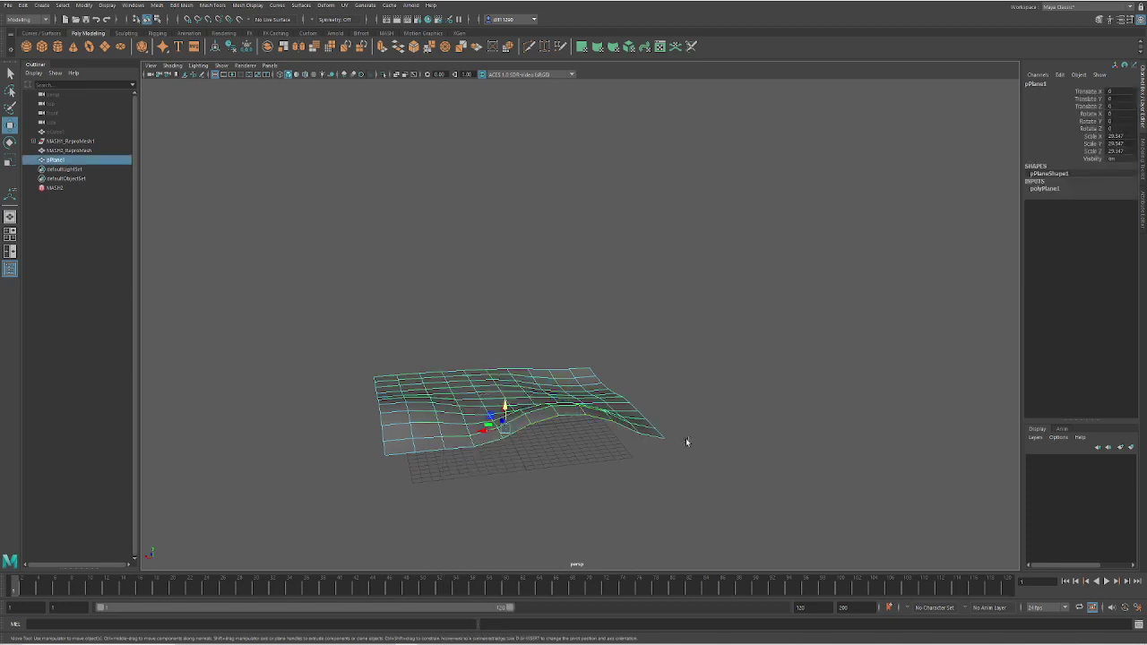
click(753, 494)
key(5)
- Try to trace an EP curve along the plane's hilly edge from one corner to the other
click(41, 34)
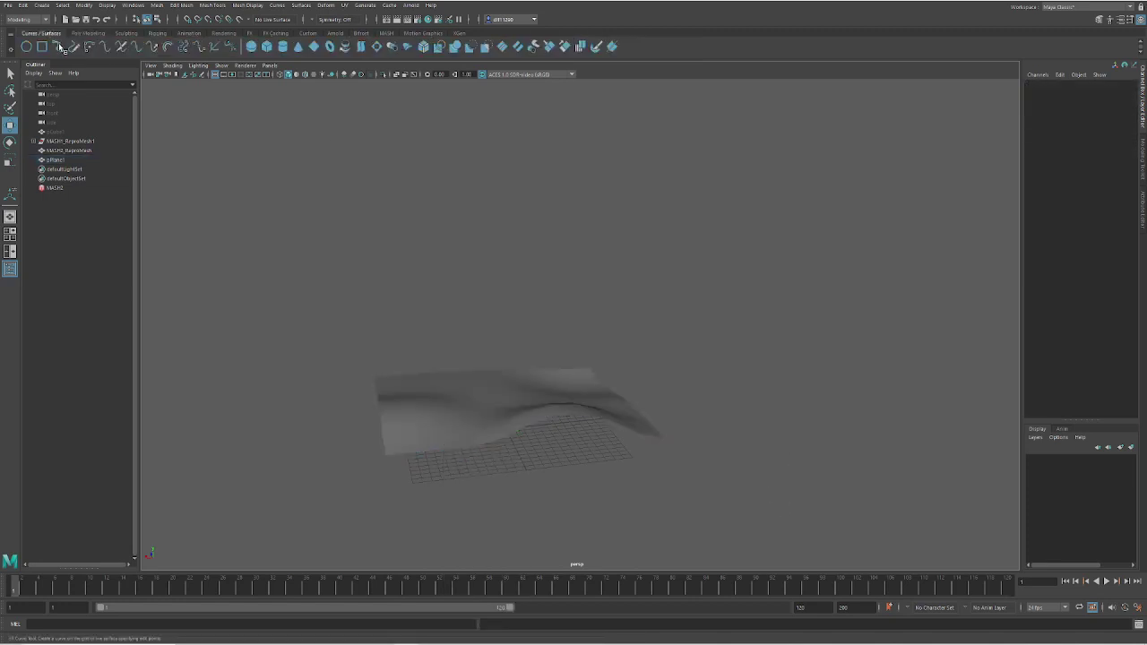
click(59, 48)
click(208, 20)
click(389, 458)
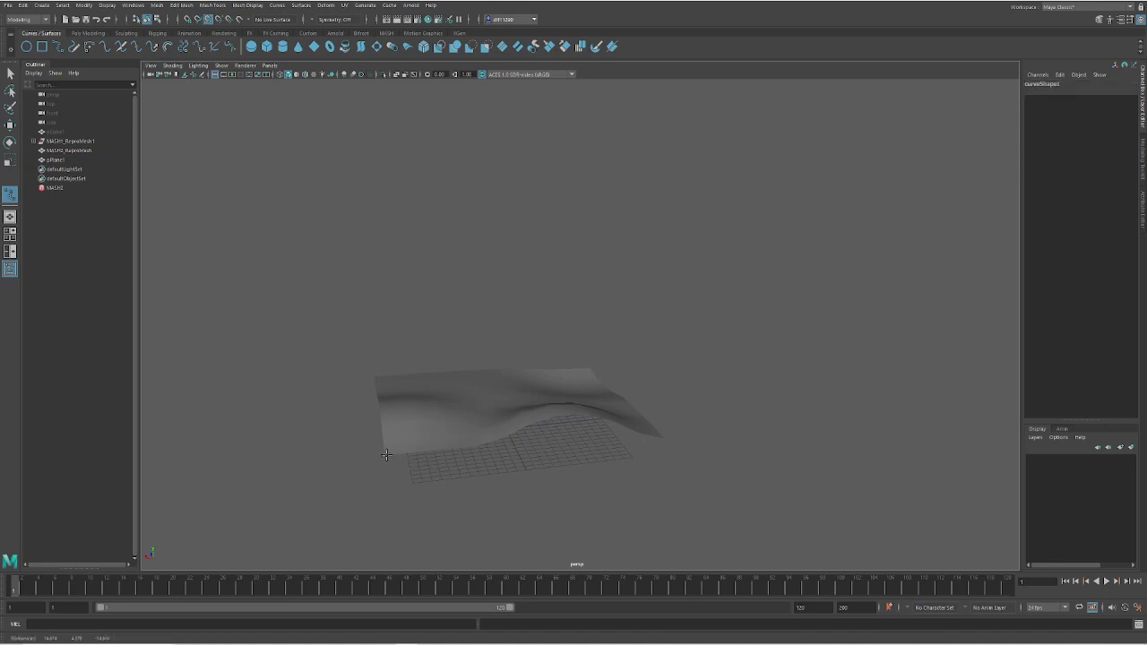
click(416, 452)
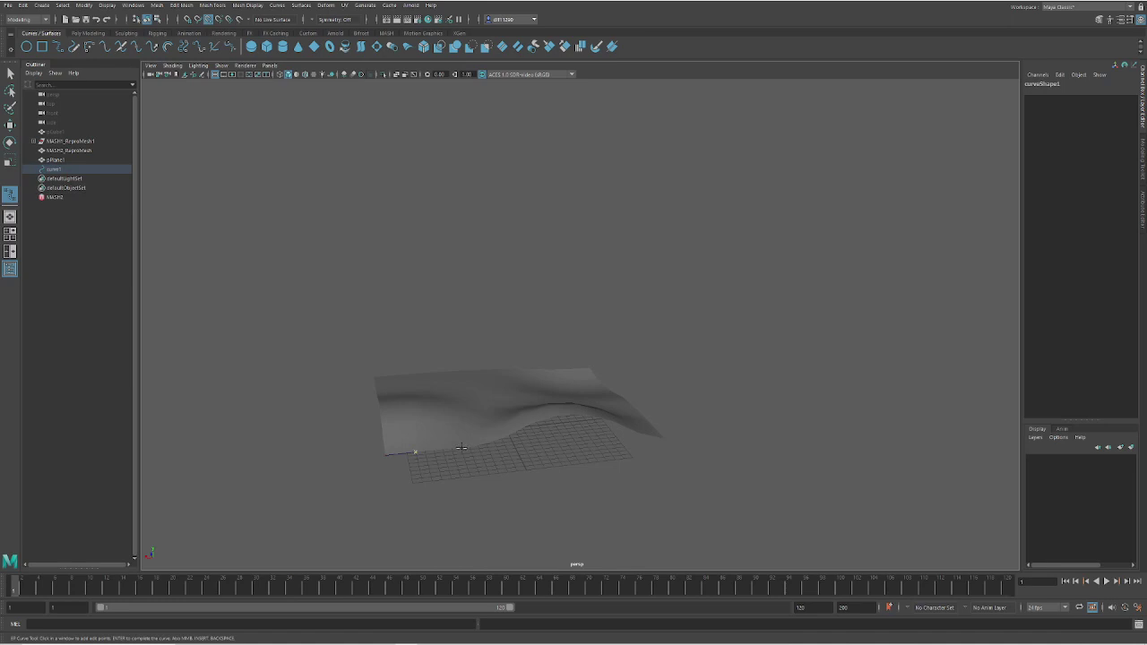
click(475, 446)
alt+drag(661, 436, 624, 446)
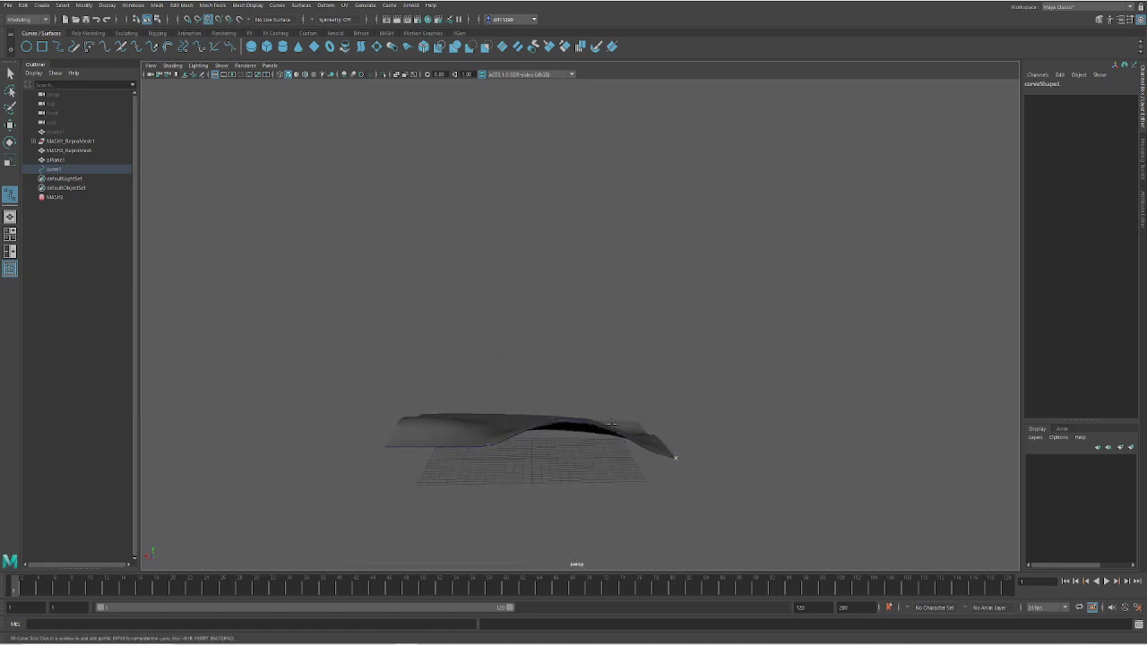
scroll(553, 468, up, 2)
scroll(547, 468, down, 3)
scroll(550, 473, up, 6)
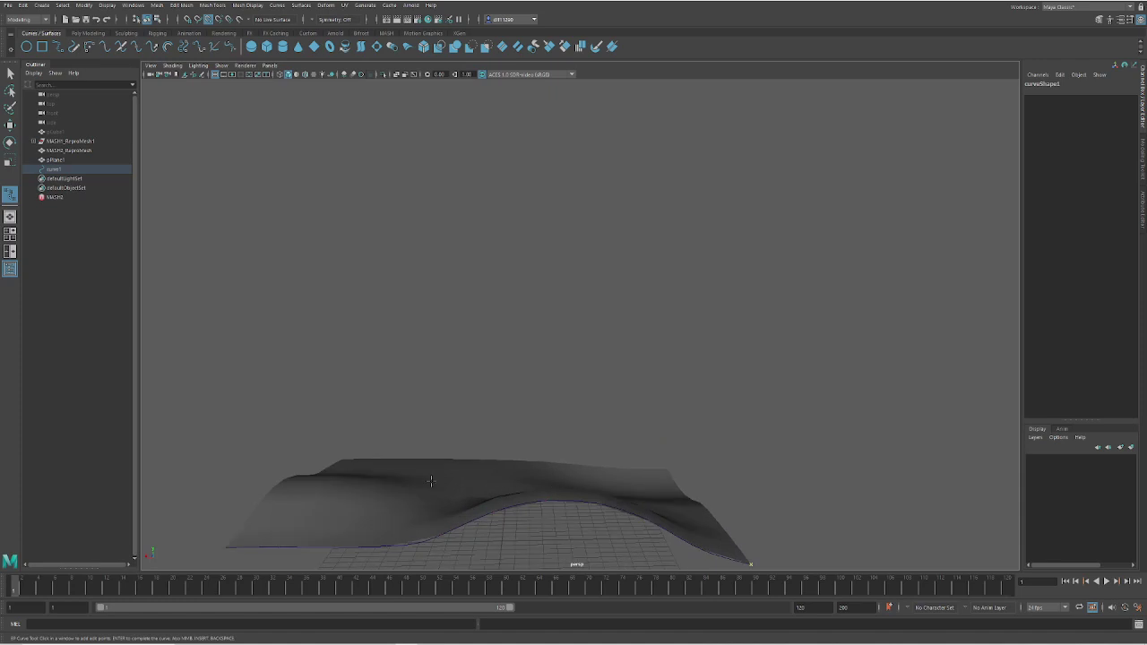
scroll(526, 447, down, 3)
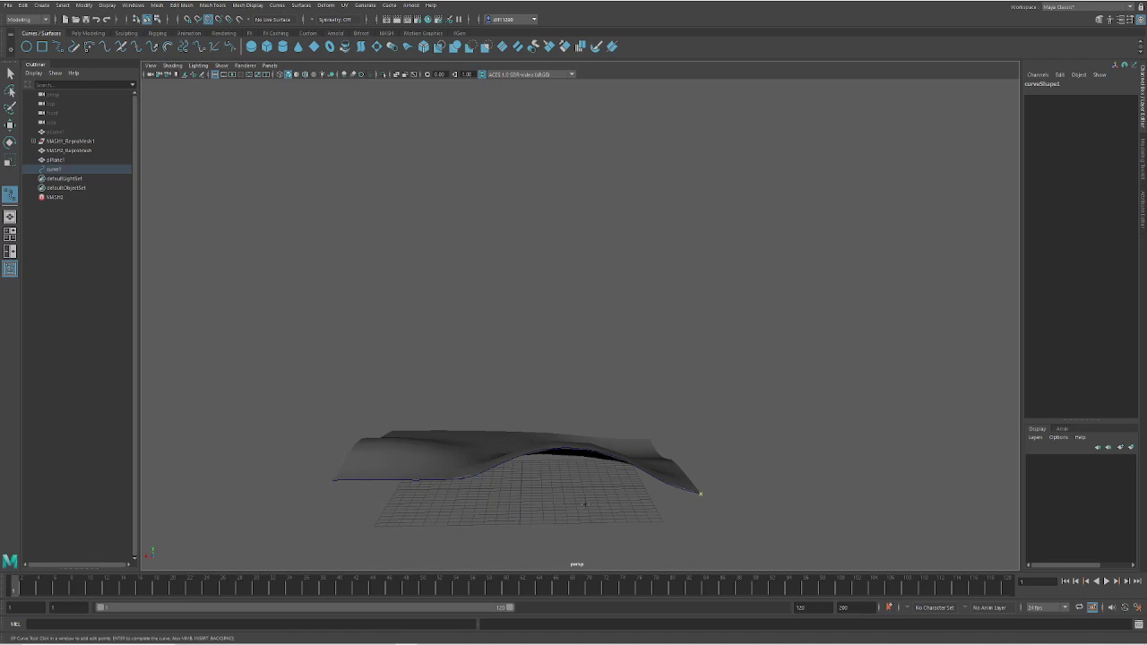
- Undo the last curve point in the side view and finish the first curve
key(space)
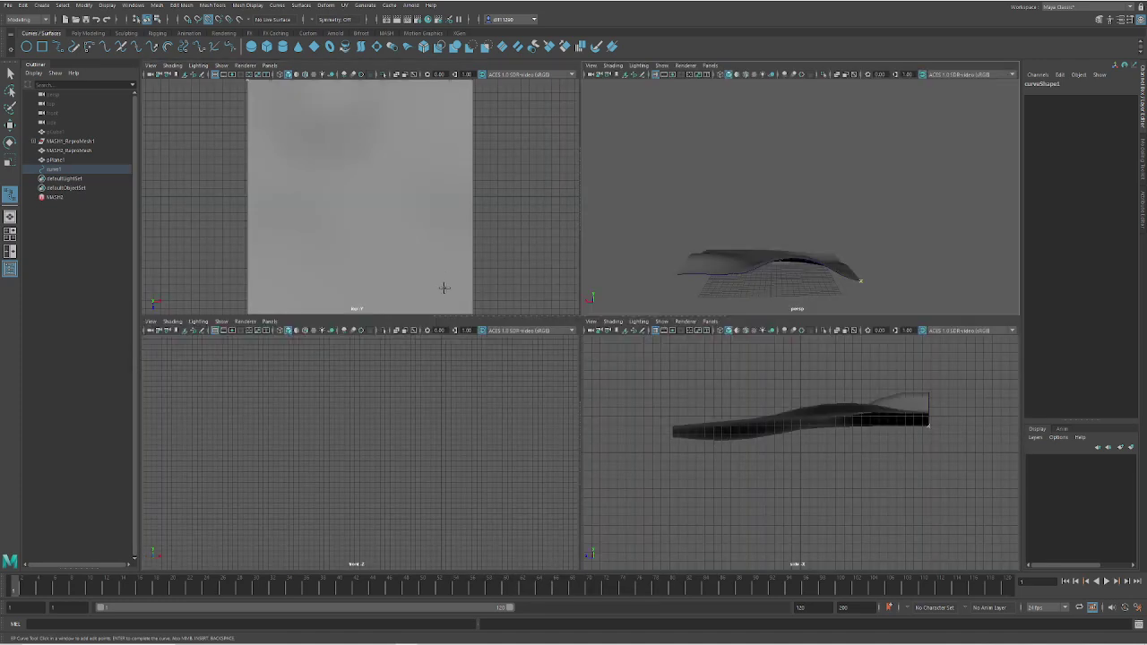
key(space)
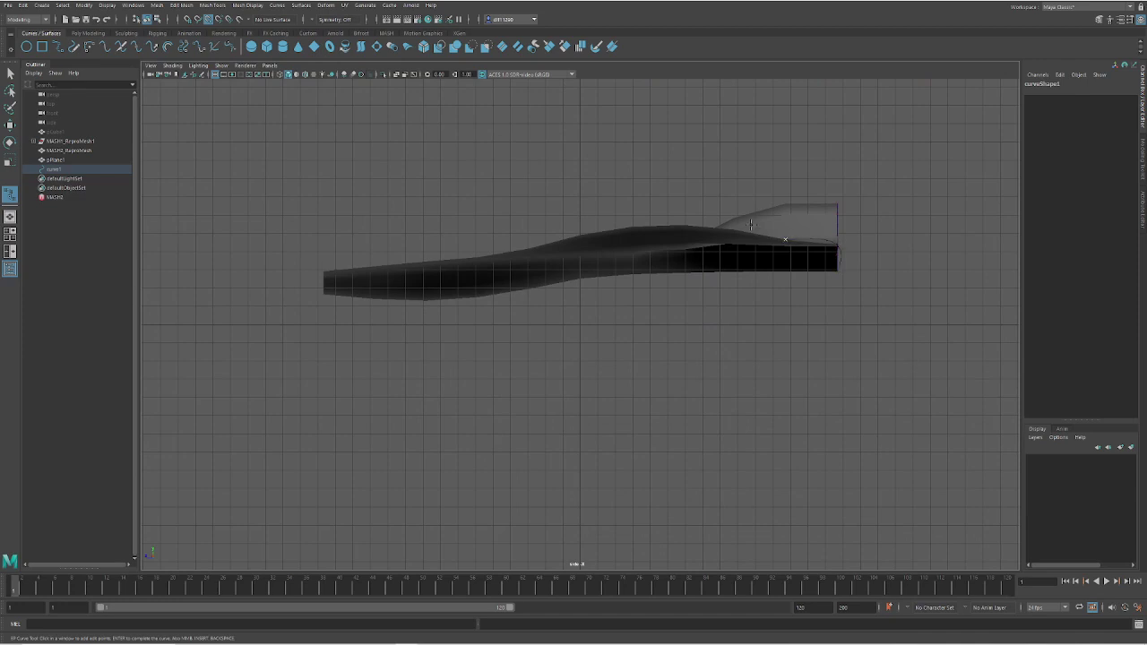
key(ctrl+z)
click(11, 73)
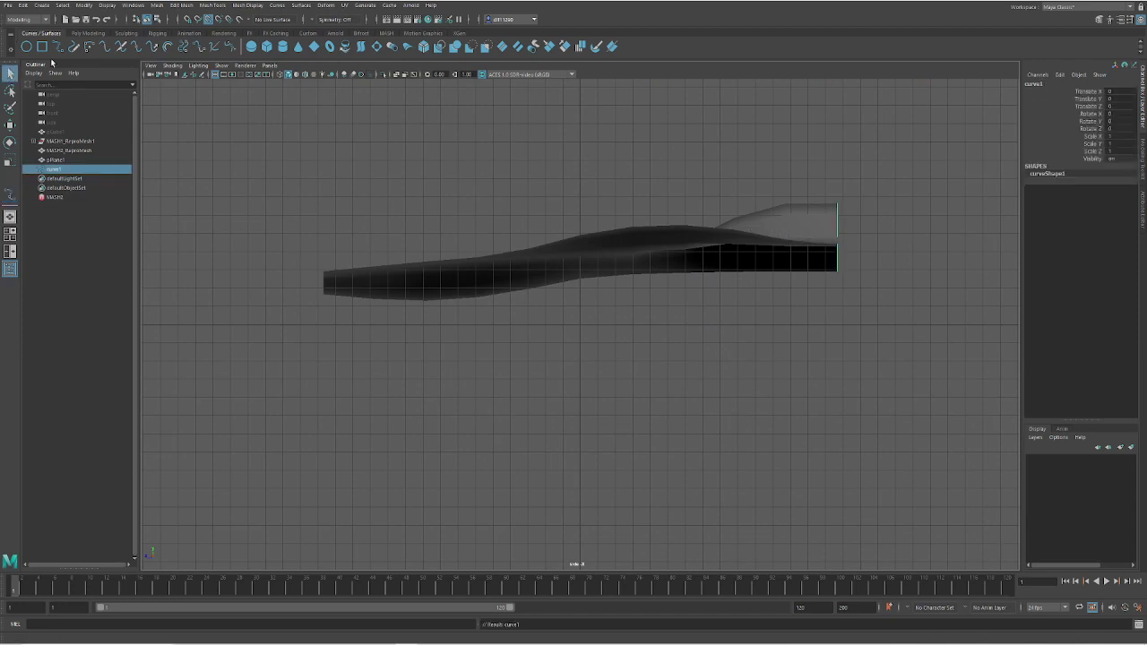
- Try to draw a second EP curve along the terrain's profile in the side view, checking it in perspective
key(g)
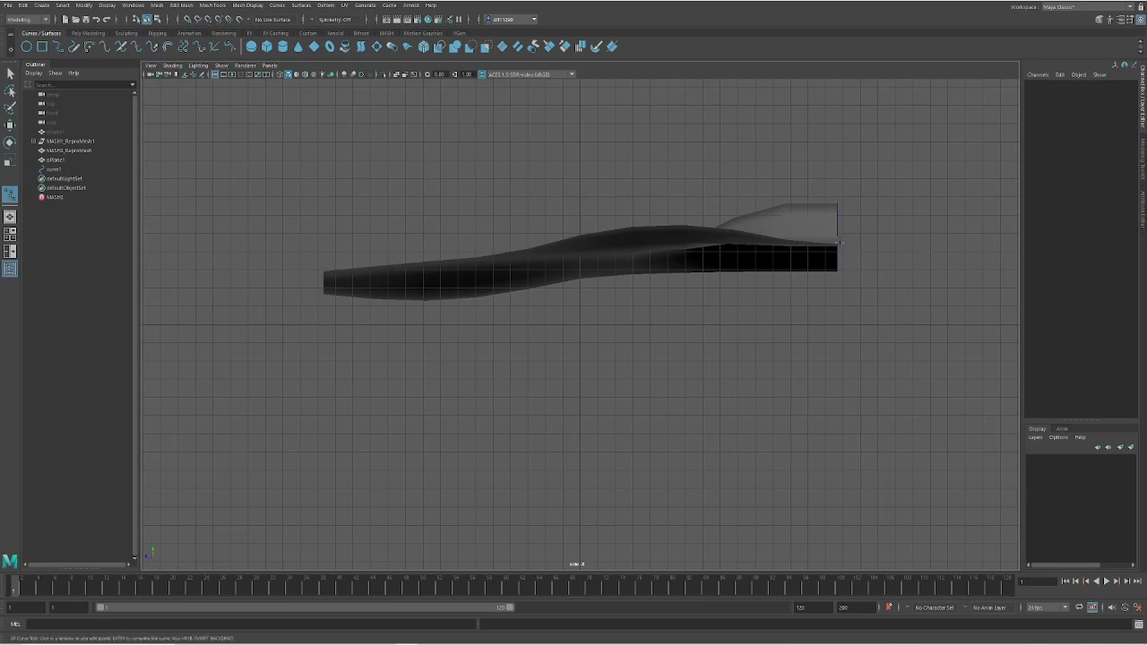
click(812, 239)
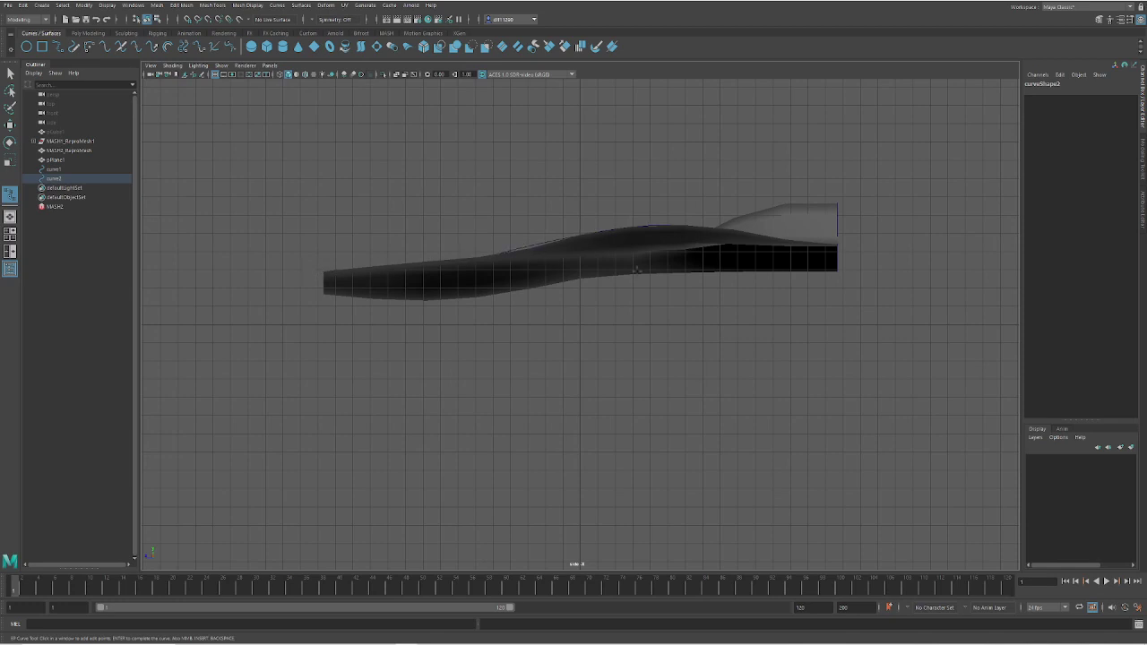
key(space)
key(space)
alt+drag(896, 277, 789, 340)
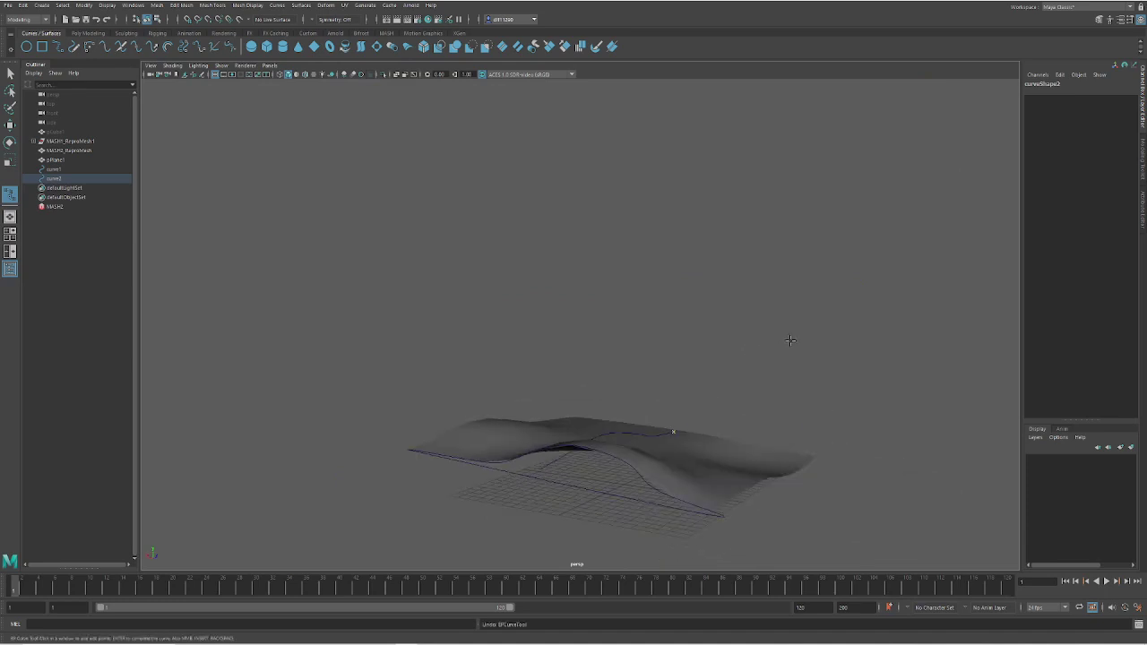
- Remove both trial curves, leaving only the terrain plane in view
key(Delete)
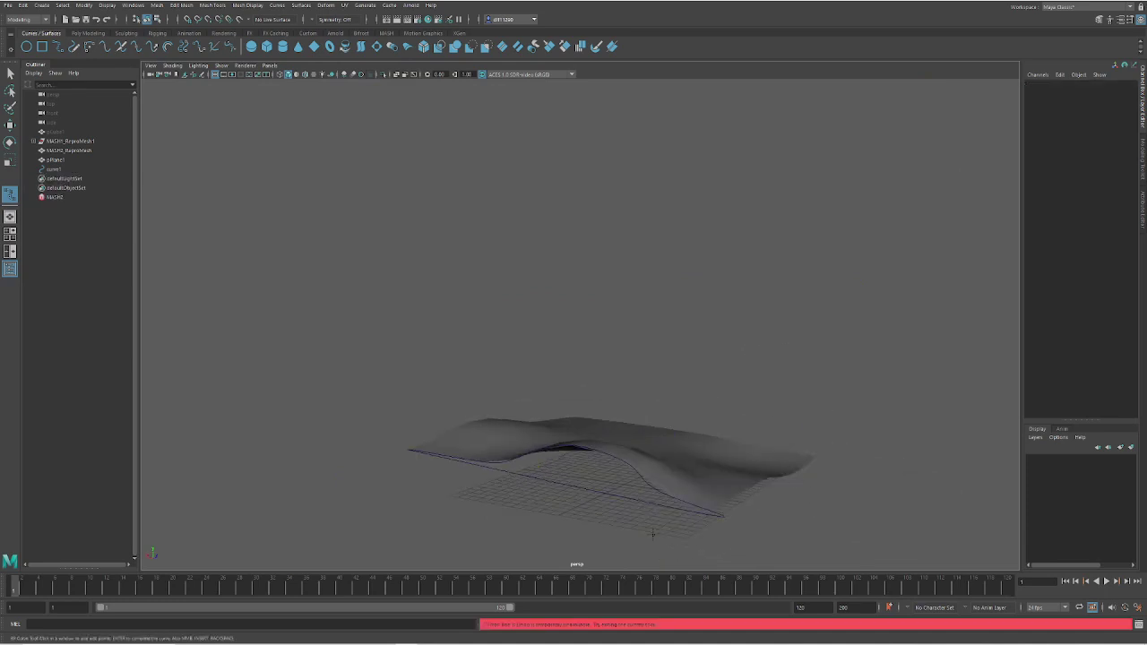
click(10, 74)
key(ctrl+z)
key(ctrl+z)
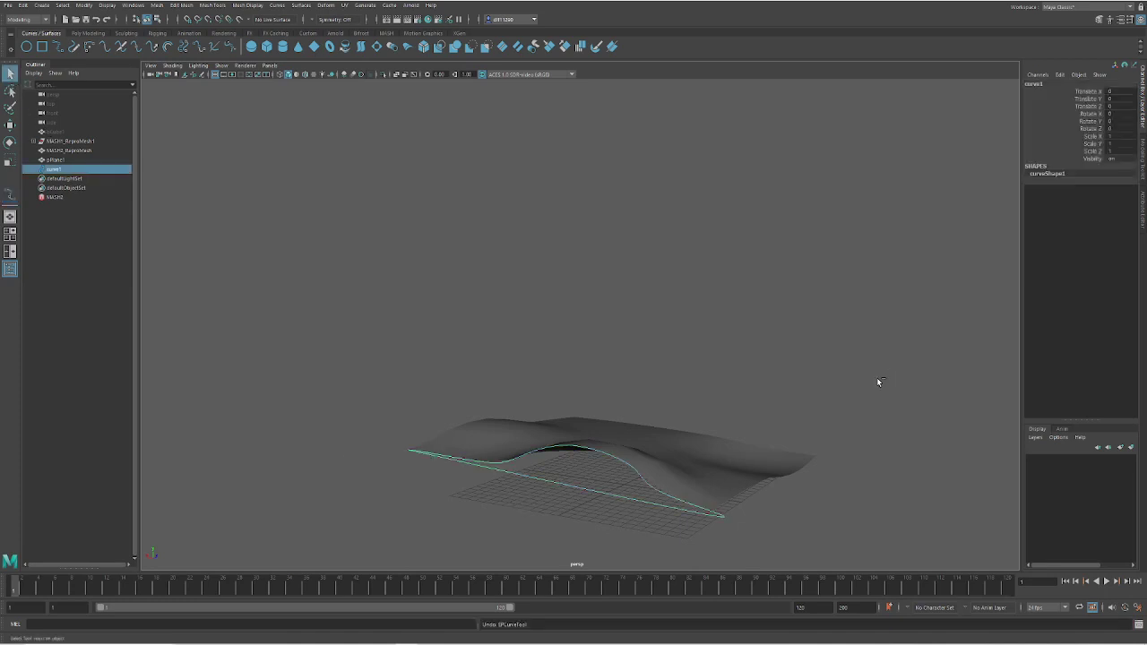
alt+drag(496, 566, 560, 567)
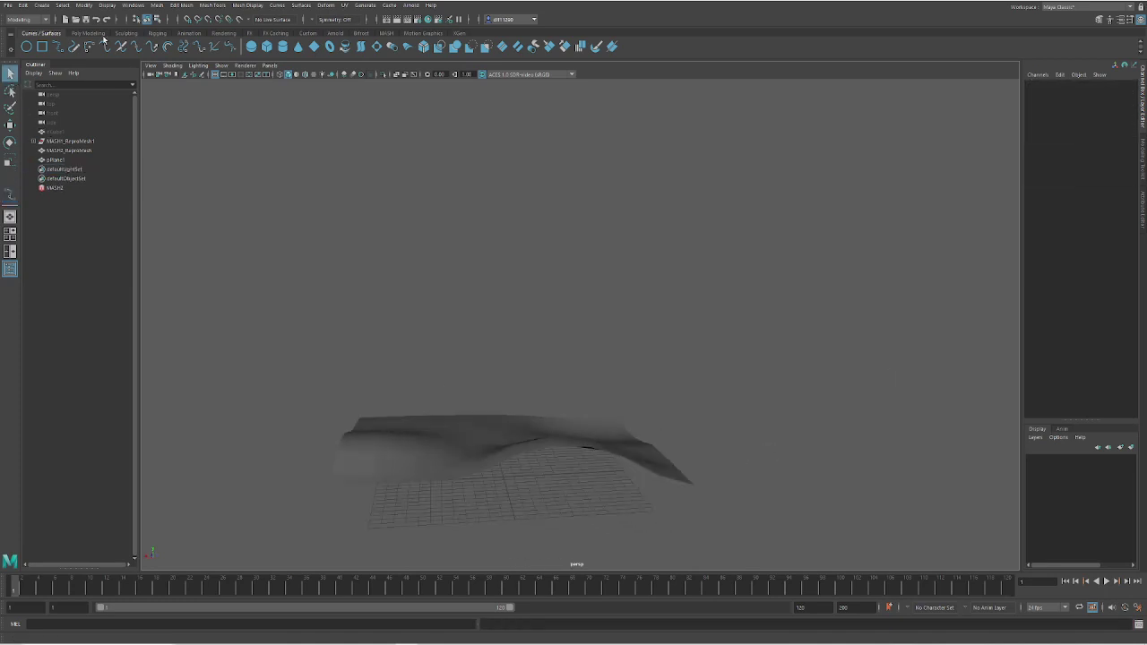
- Trace an EP curve snapped to the vertices along the terrain plane's hilly edge, from corner to corner, and finish it
click(59, 47)
key(v)
click(690, 485)
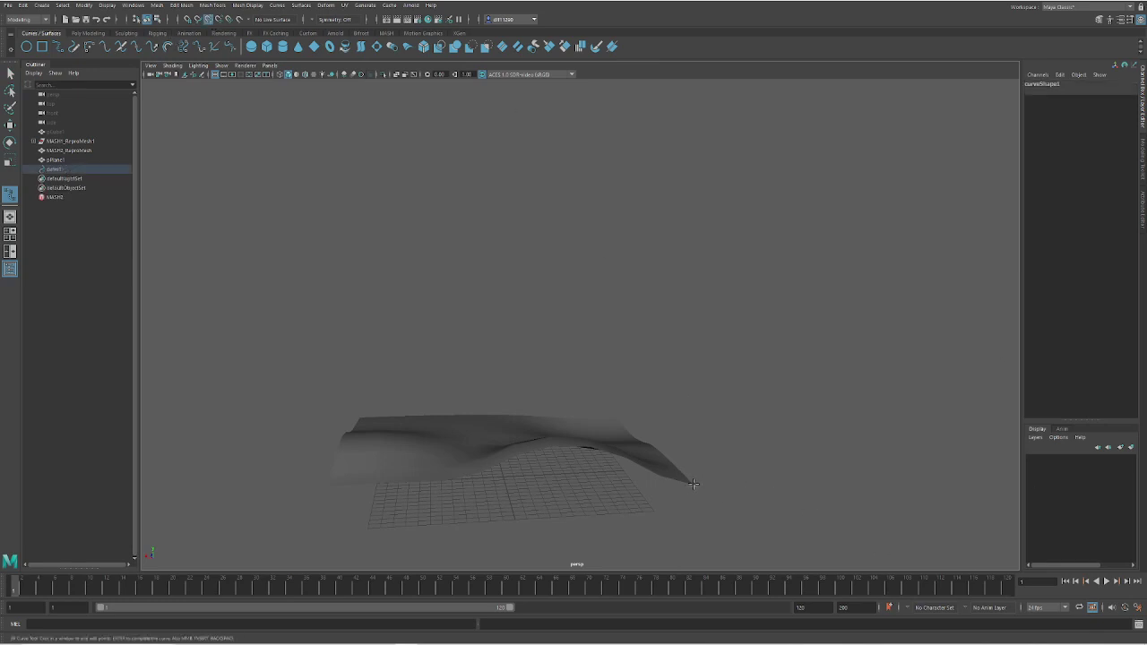
alt+drag(665, 480, 667, 524)
click(643, 441)
click(591, 416)
click(554, 412)
click(496, 426)
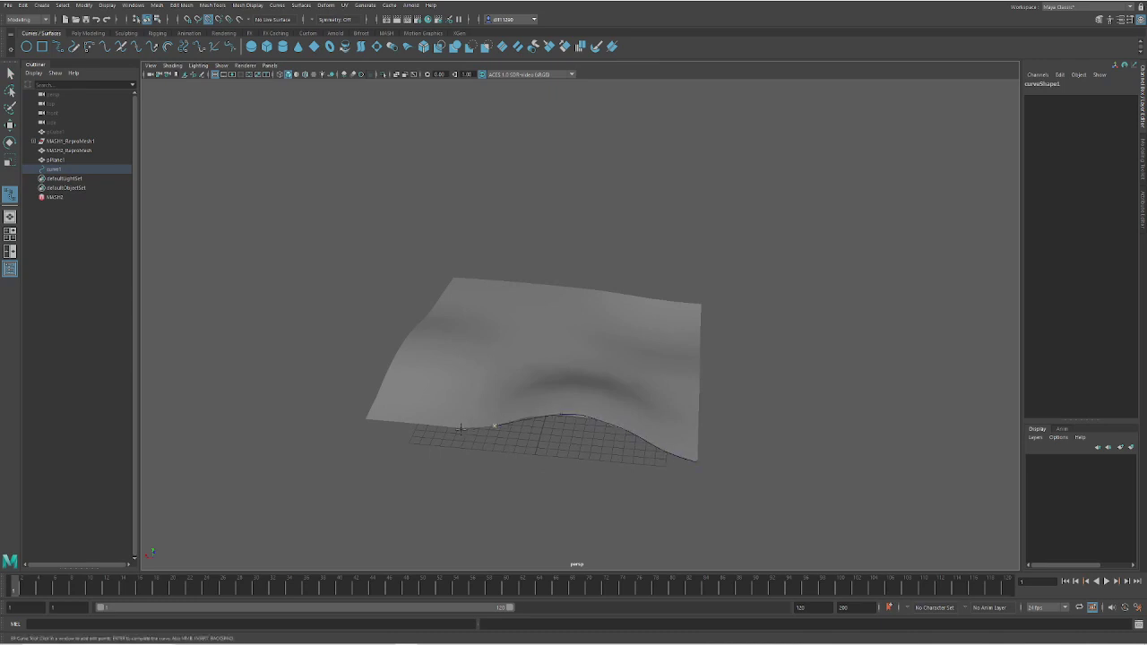
click(388, 421)
click(366, 420)
alt+drag(404, 506, 463, 461)
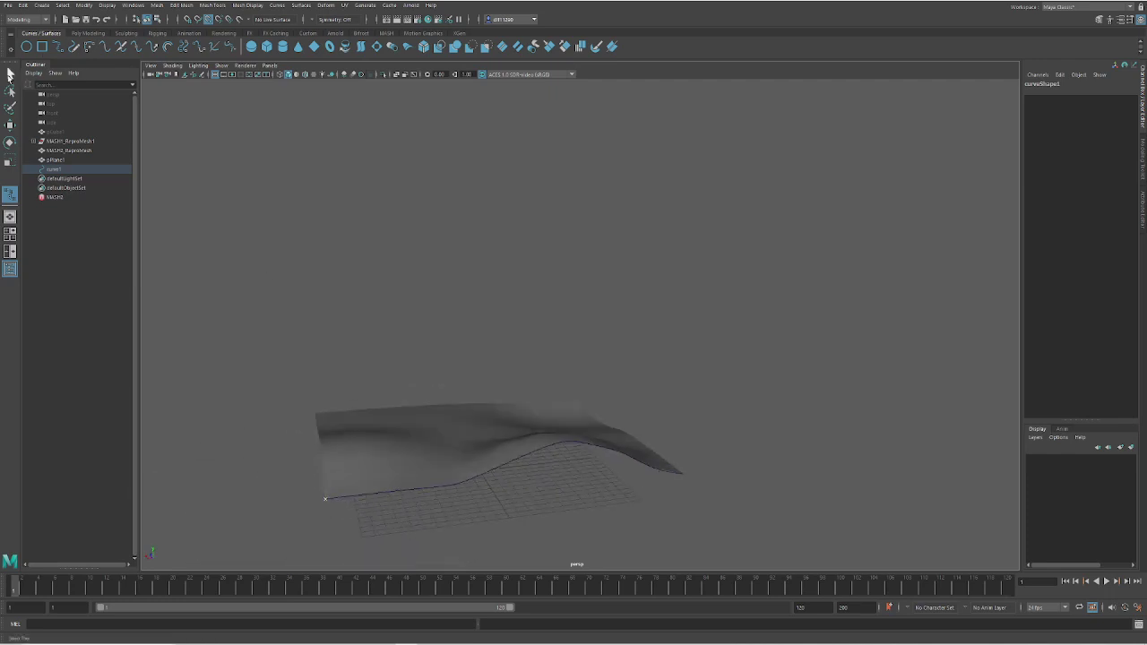
click(87, 33)
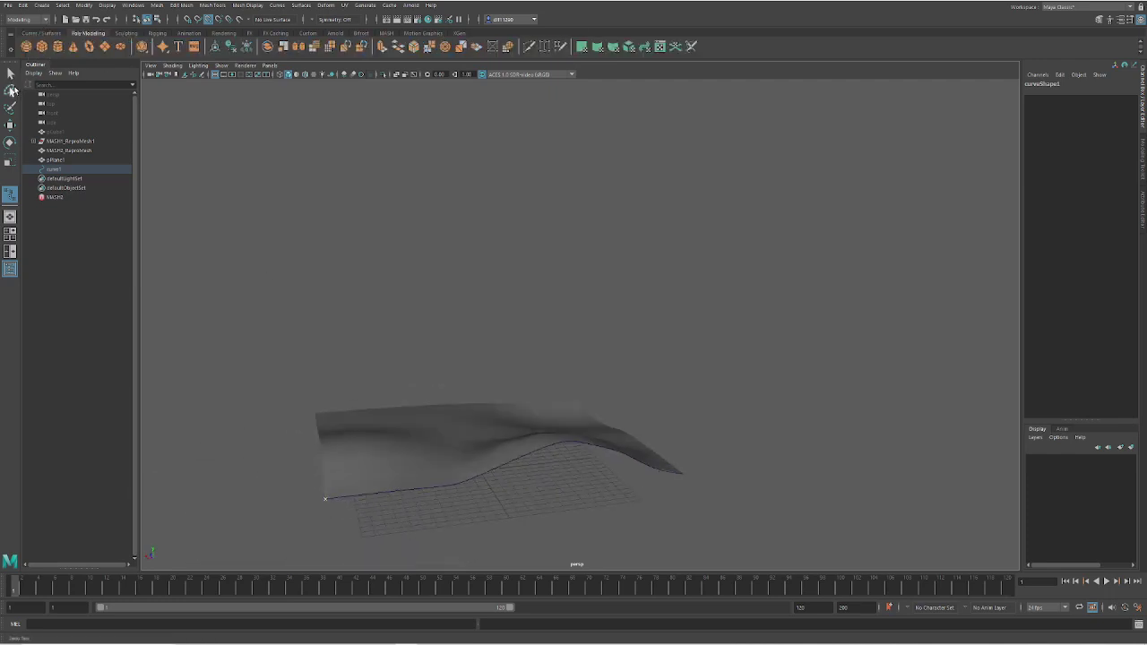
key(q)
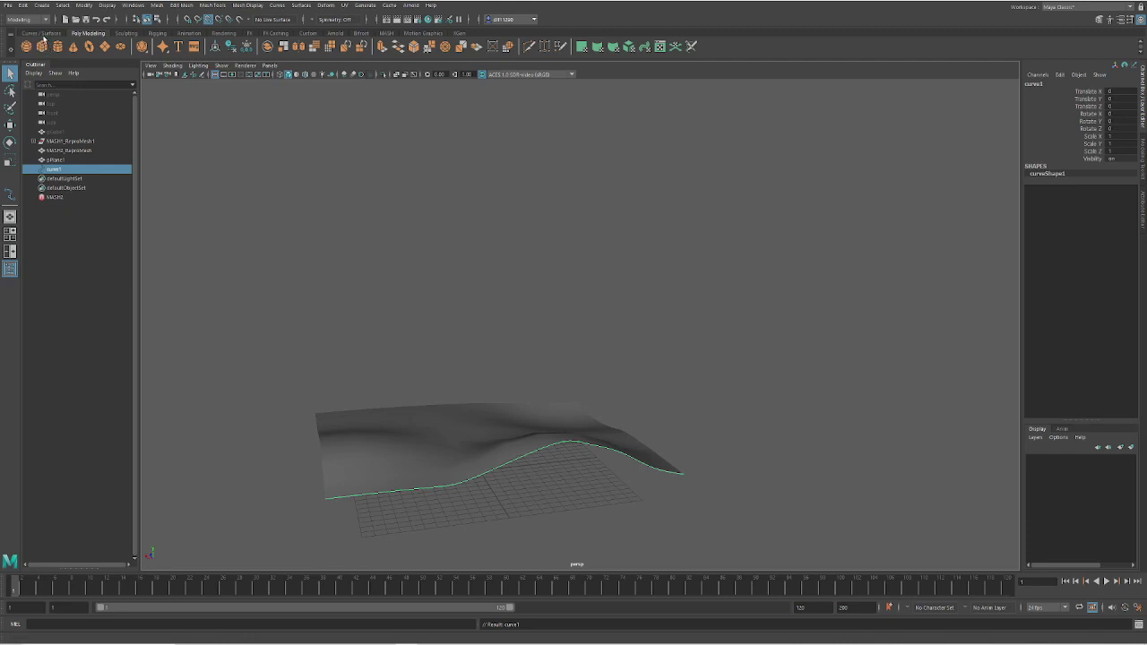
- Create a polygon cube and move it off the terrain's curved edge to about -14.67 in Z, with point snapping off
click(42, 46)
alt+drag(582, 444, 531, 484)
key(w)
click(208, 19)
drag(302, 84, 528, 487)
key(ctrl+z)
alt+drag(542, 525, 556, 521)
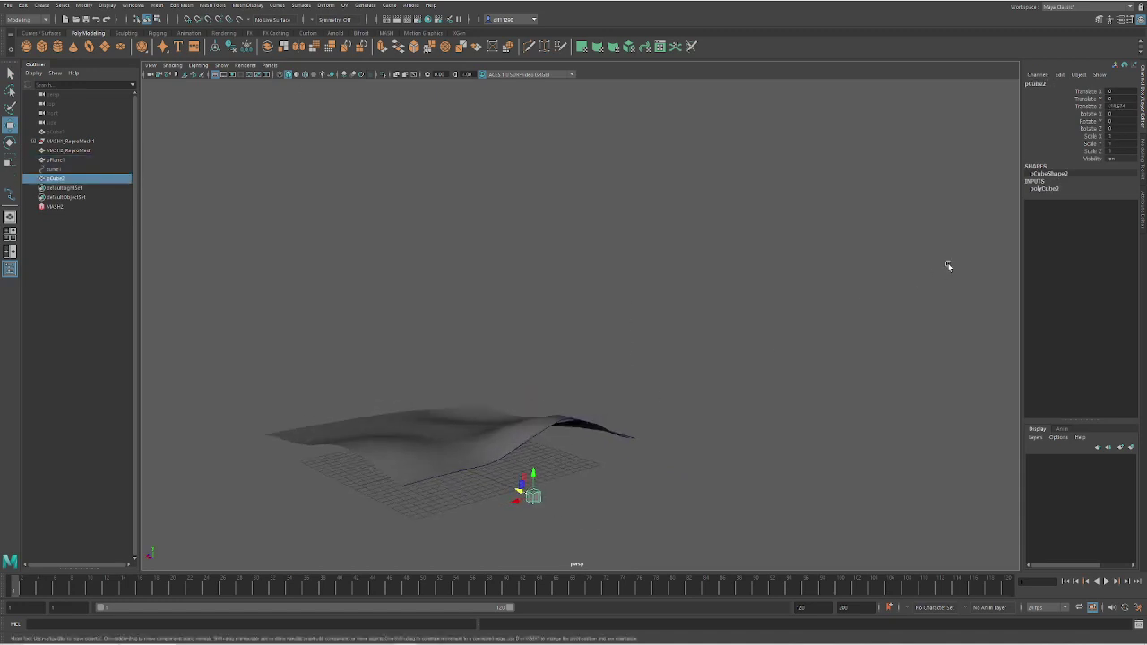
- Increase the cube's Subdivisions Width to add a dividing edge down its middle, and reselect the cube
click(1045, 188)
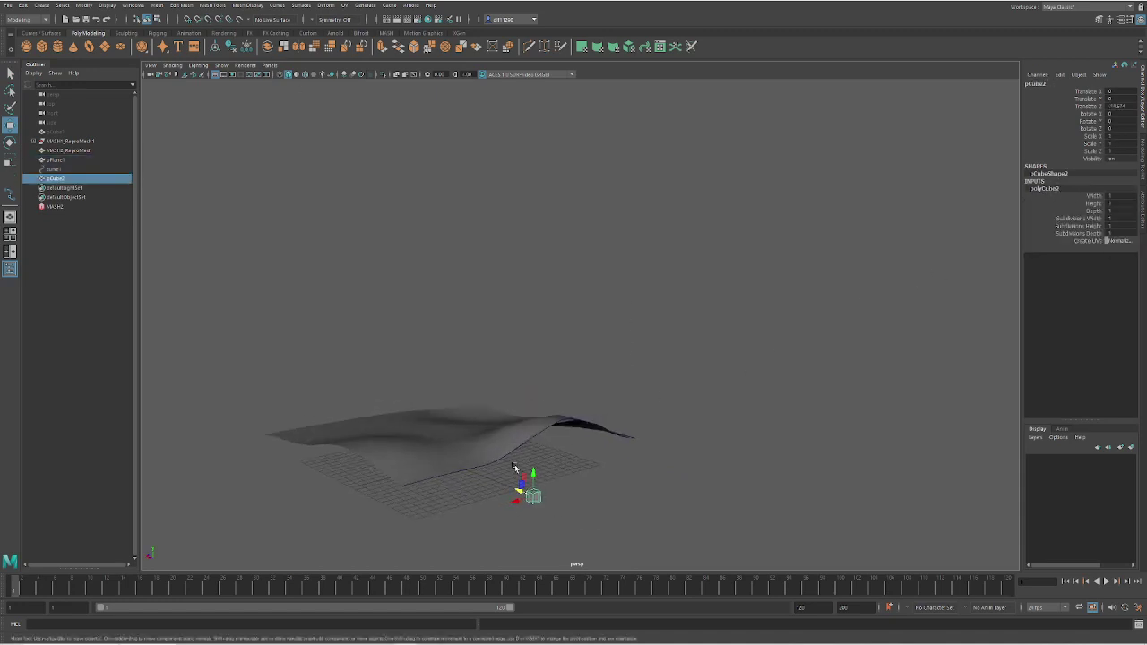
scroll(549, 515, up, 10)
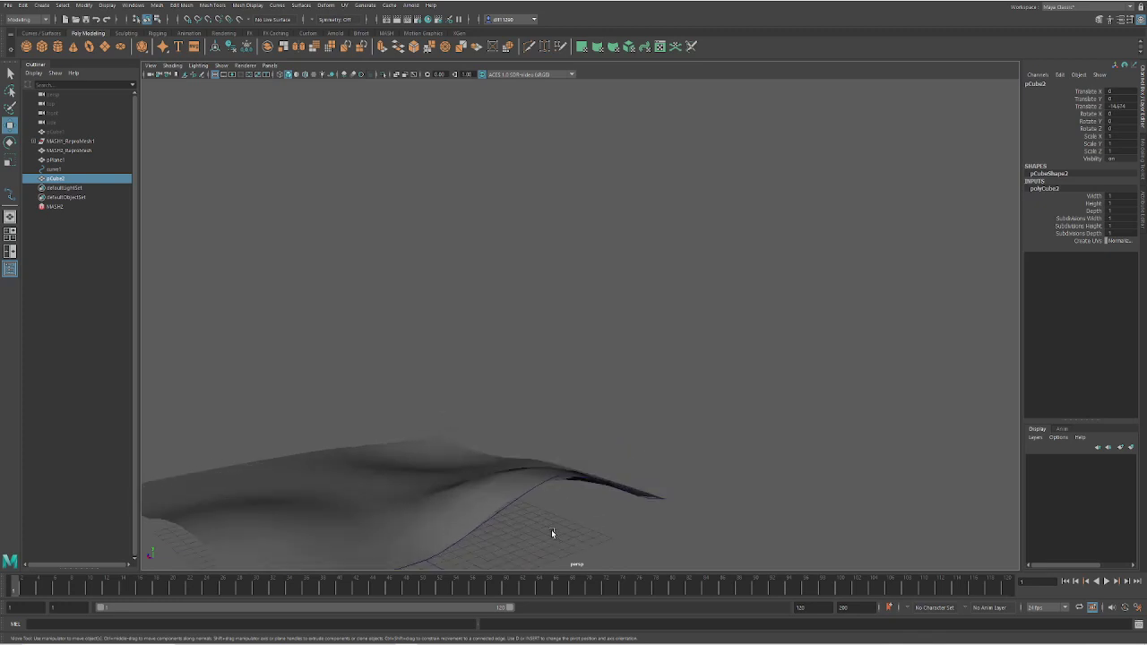
scroll(569, 418, down, 8)
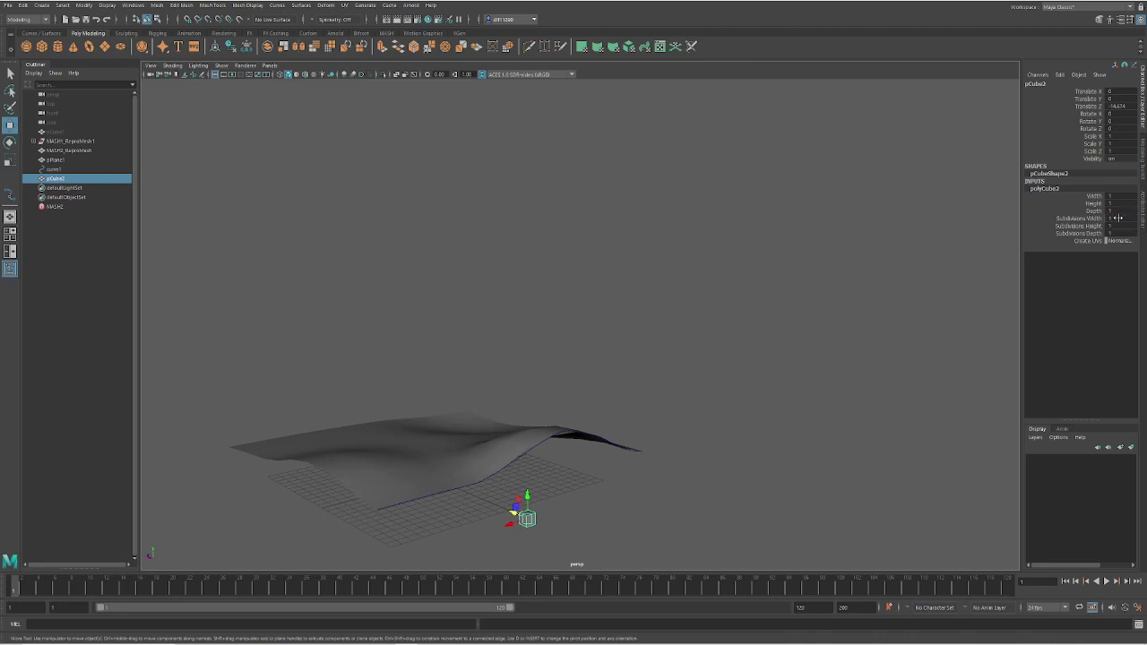
double_click(1117, 218)
click(543, 527)
click(534, 519)
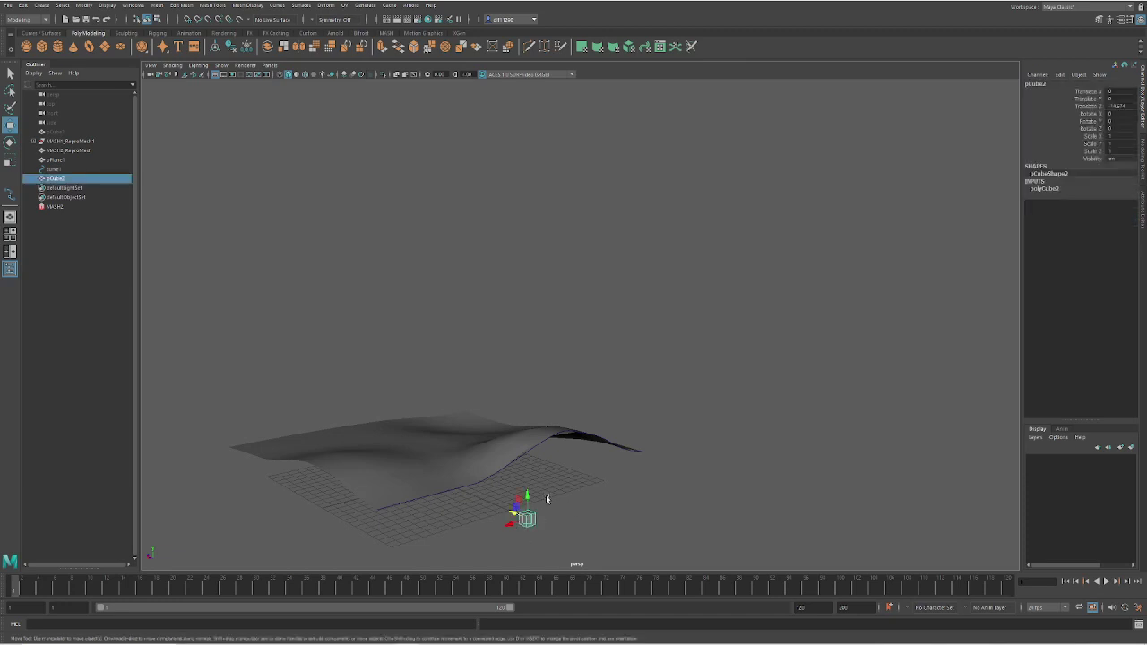
- Scale the cube into a tall, thin fence picket, about 4.04 in Y and 0.21 in Z
key(r)
mouse_move(527, 519)
mouse_down()
mouse_move(538, 519)
mouse_move(544, 553)
mouse_move(543, 525)
mouse_move(518, 524)
mouse_move(520, 450)
mouse_move(507, 520)
mouse_up()
key(e)
key(r)
mouse_move(492, 443)
alt+mouse_down()
mouse_move(548, 448)
mouse_move(575, 469)
mouse_move(546, 494)
alt+mouse_up()
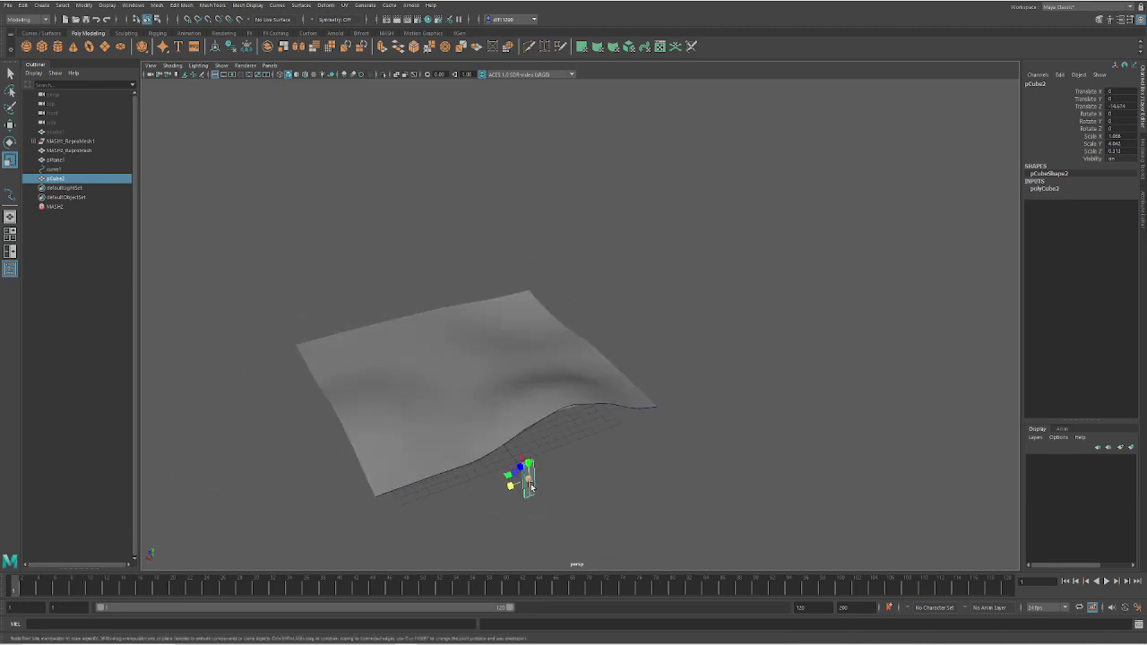
scroll(535, 520, up, 3)
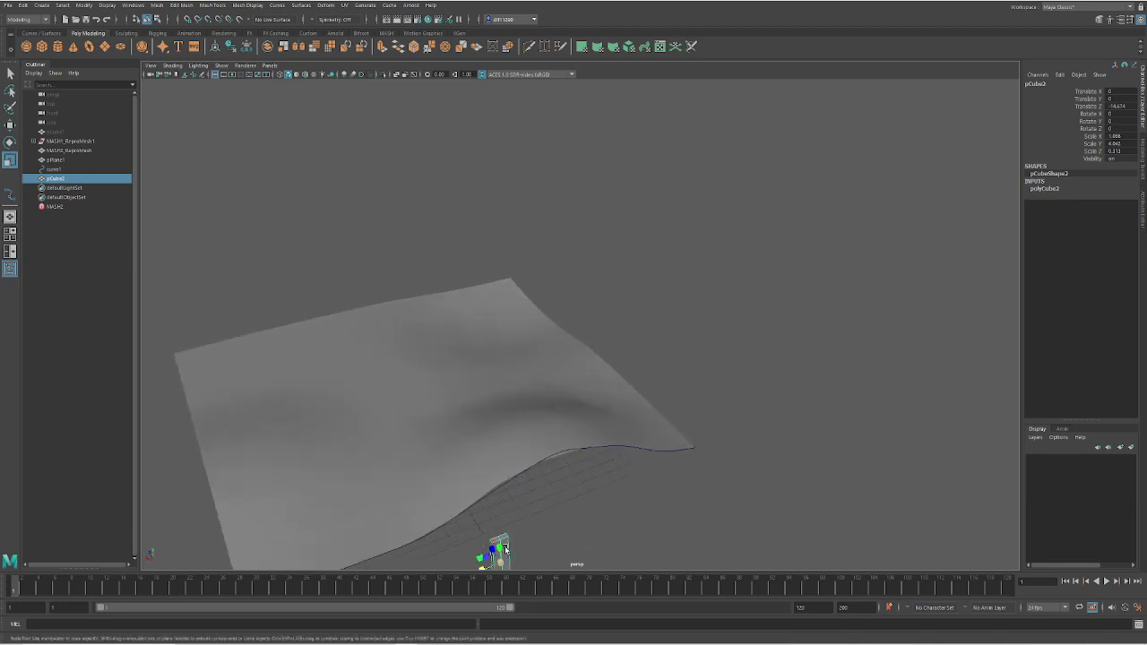
scroll(506, 538, down, 2)
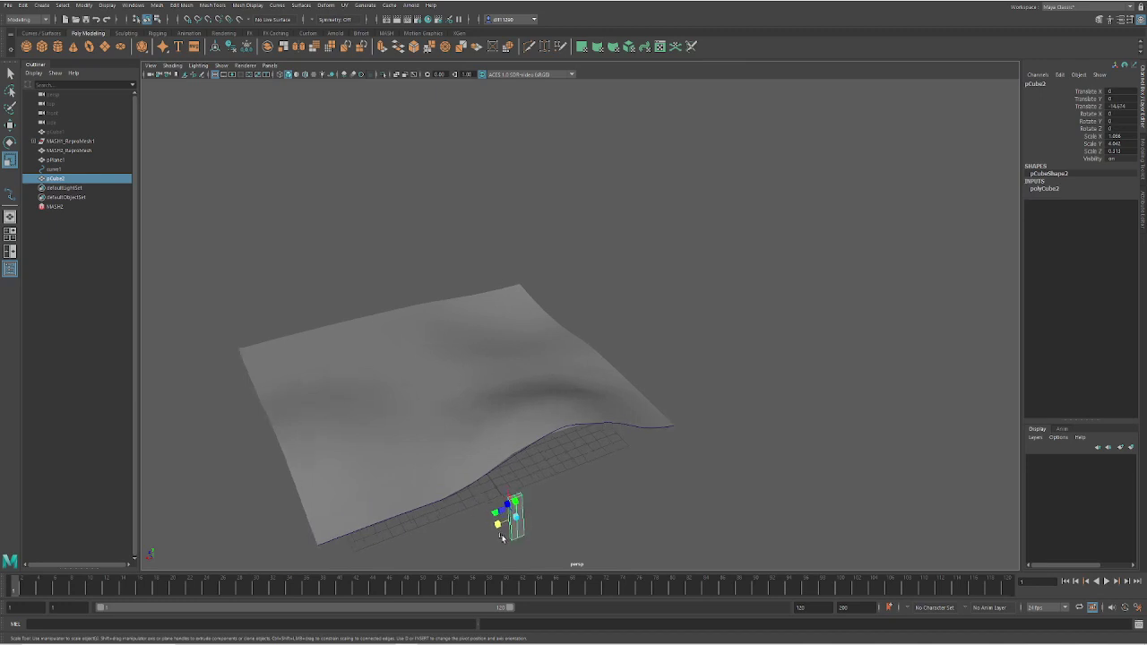
- Raise the picket above the terrain edge to about 7.92 in Y and thin its Z scale to about 0.17
drag(502, 536, 511, 423)
key(w)
mouse_move(494, 479)
alt+mouse_down()
mouse_move(604, 471)
mouse_move(579, 476)
mouse_move(587, 501)
mouse_move(556, 499)
mouse_move(567, 466)
alt+mouse_up()
key(r)
key(w)
alt+drag(530, 511, 605, 504)
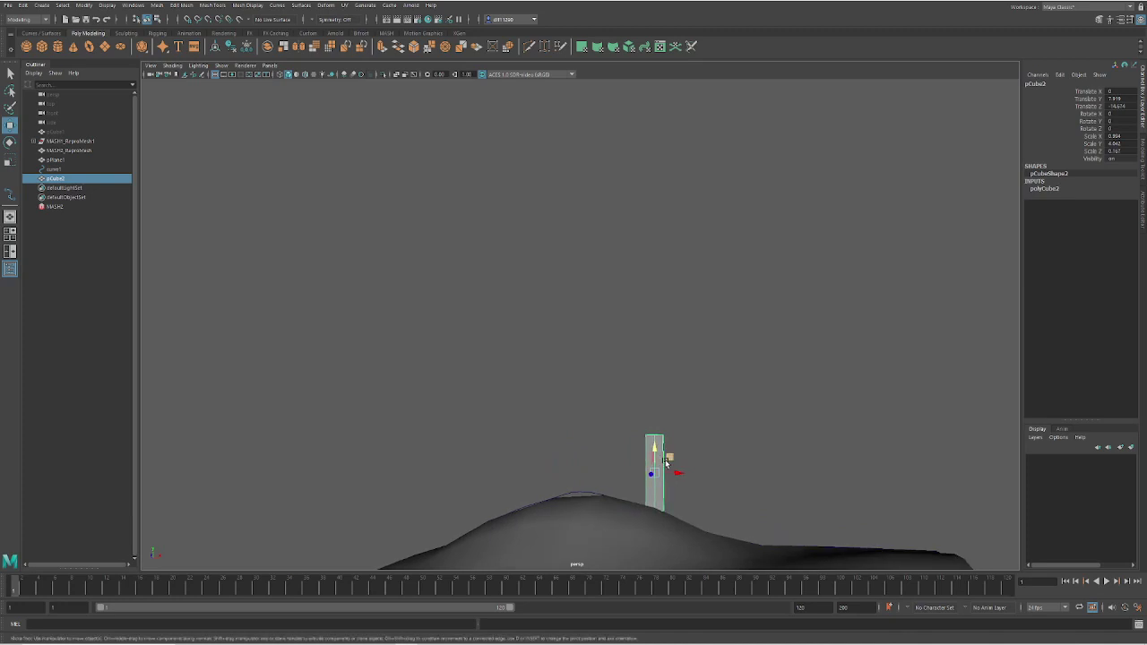
- Check the picket in smooth preview, return to the unsmoothed display, and stretch its Y scale to about 4.49
key(e)
key(3)
key(1)
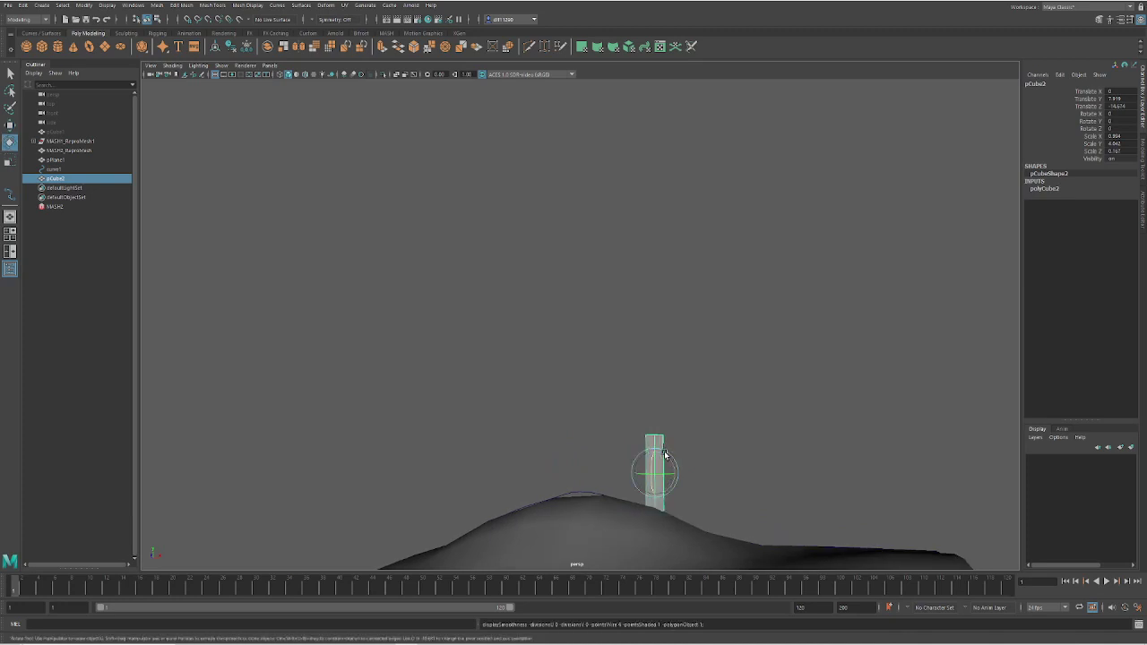
key(r)
drag(654, 453, 659, 450)
- Select the middle edge on top of the picket in edge mode and raise it to form a pointed tip
right_click(659, 451)
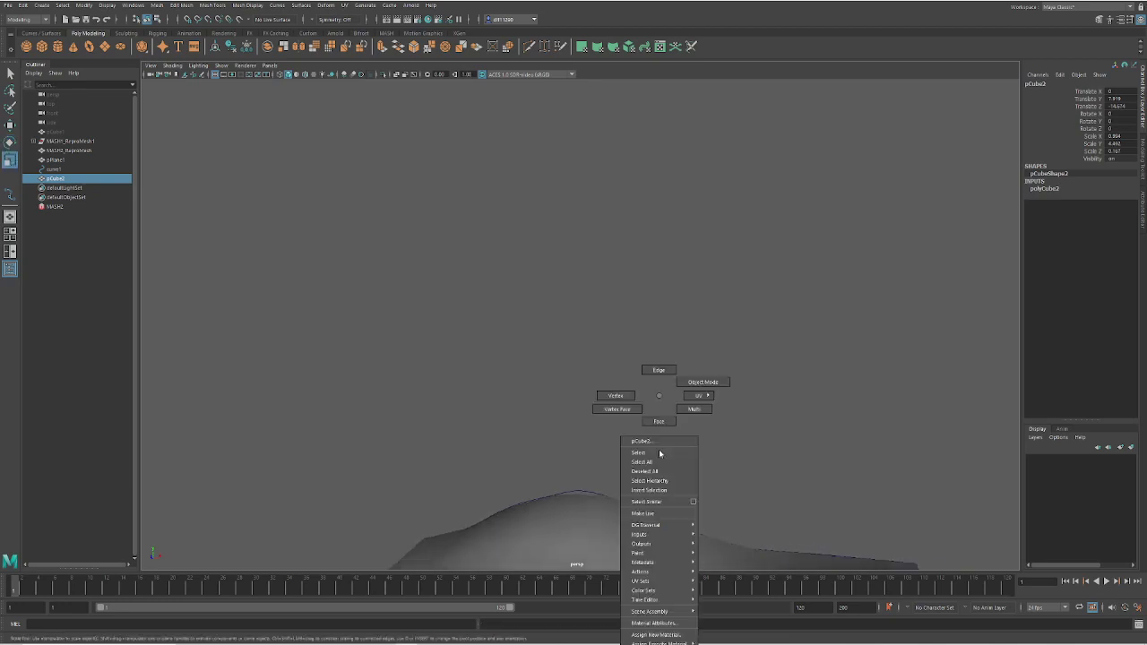
click(659, 370)
scroll(690, 429, up, 1)
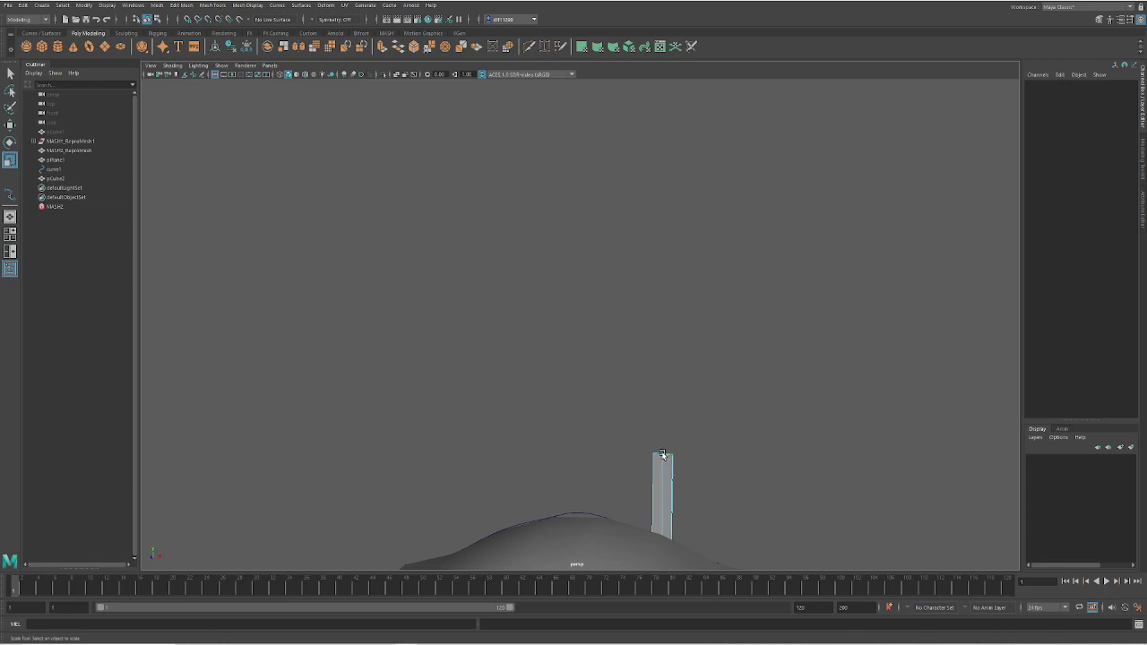
scroll(679, 493, up, 2)
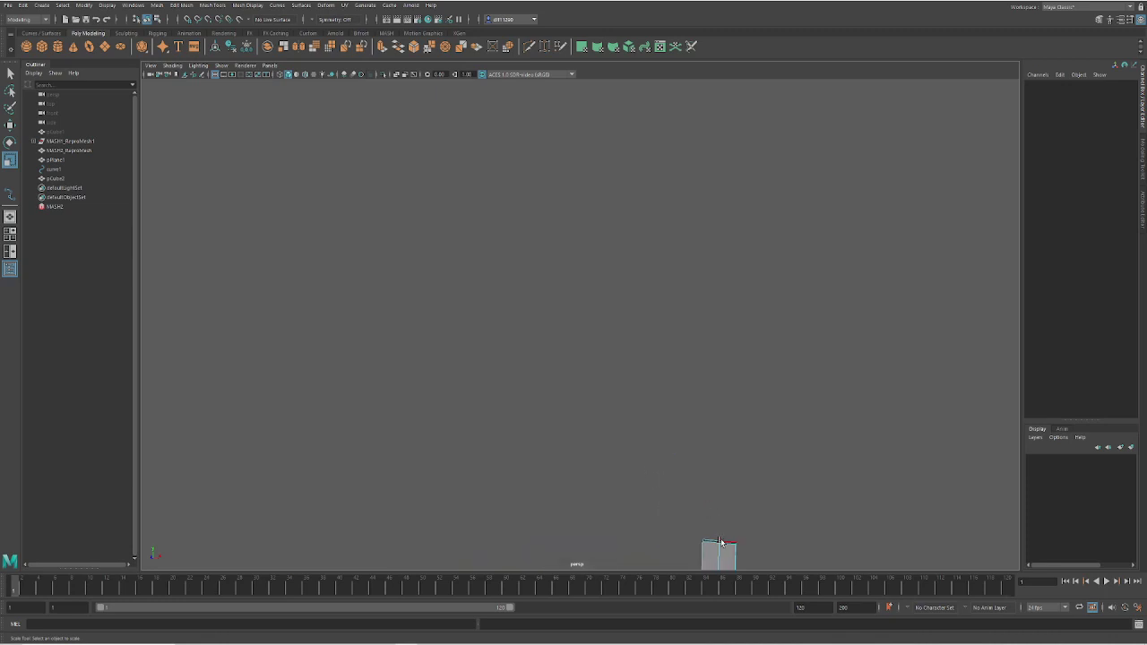
click(718, 543)
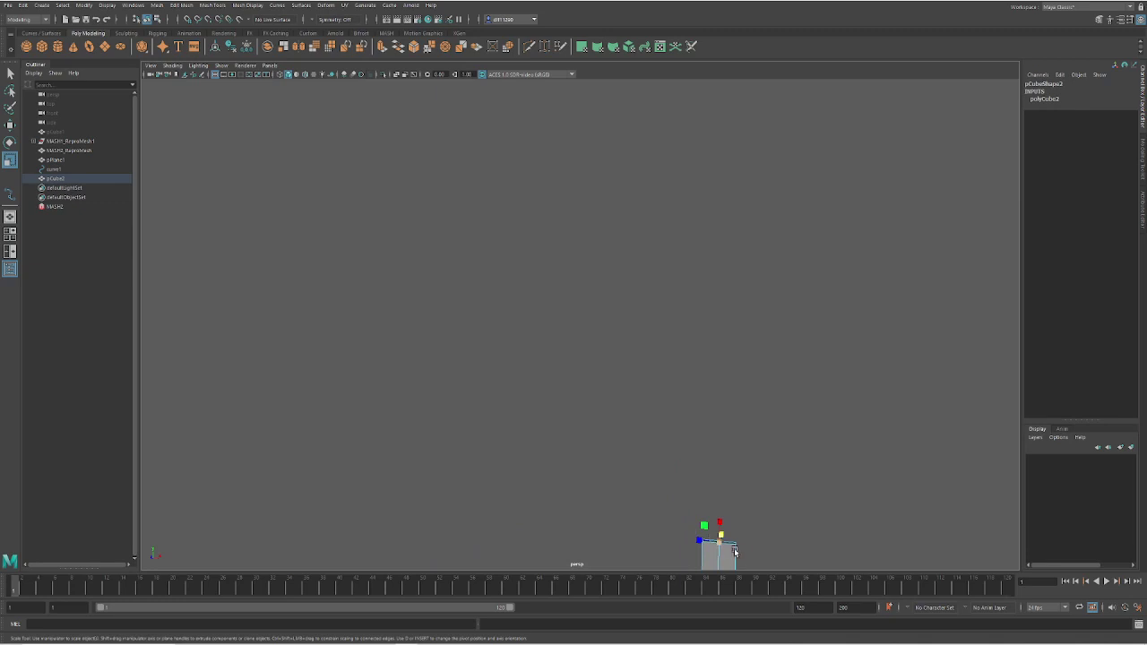
scroll(725, 543, down, 1)
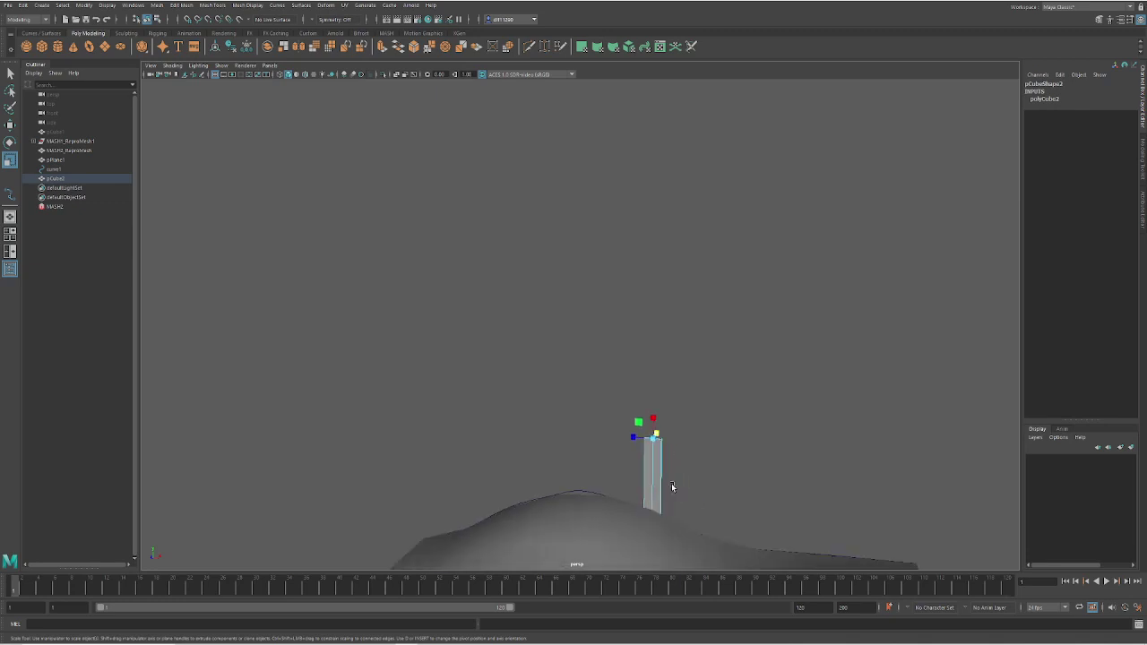
key(w)
drag(656, 415, 656, 400)
alt+right_drag(816, 455, 669, 455)
alt+drag(669, 452, 632, 418)
- Return the picket to object mode and create a MASH network from it to make a row of pickets
right_drag(630, 396, 668, 382)
click(668, 383)
alt+drag(668, 384, 568, 405)
click(560, 405)
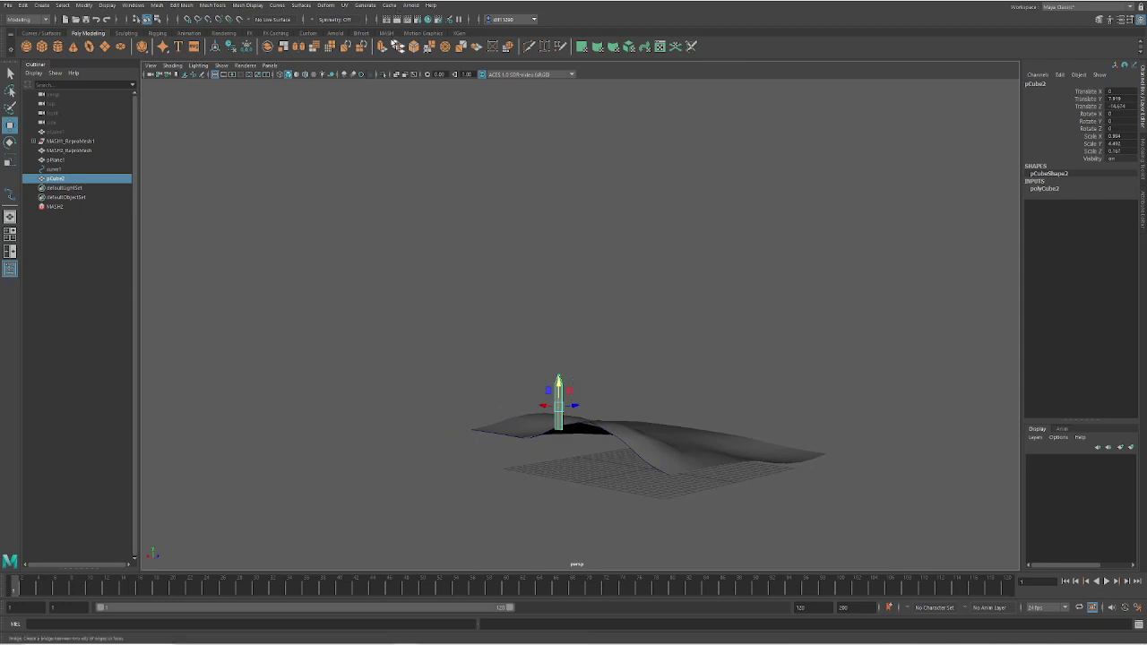
click(390, 35)
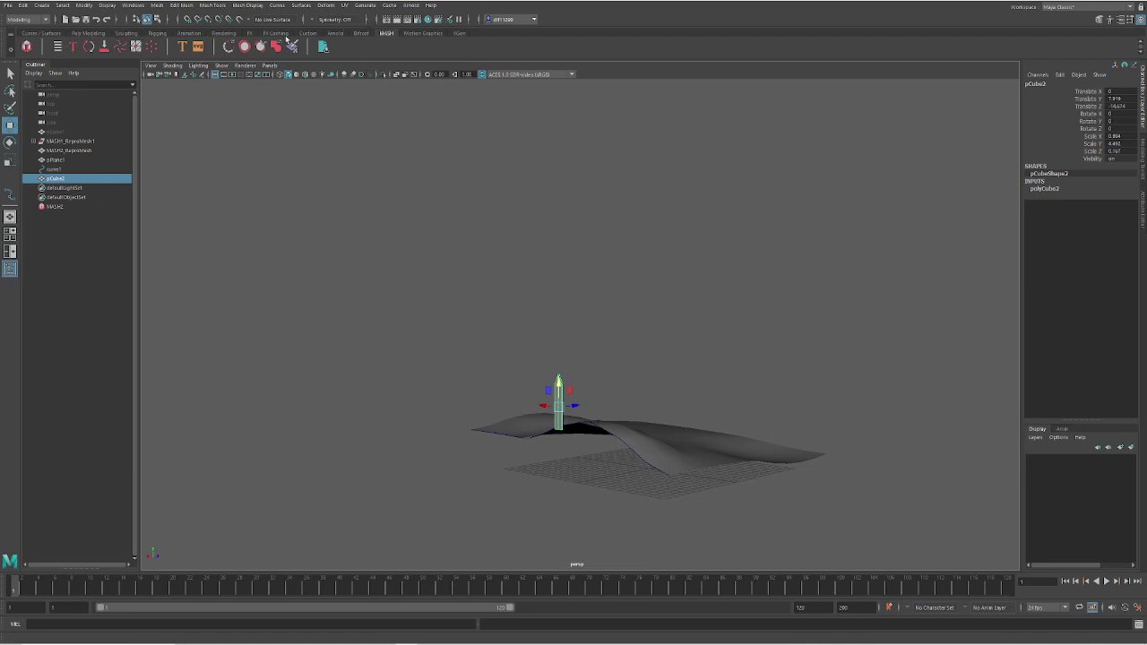
click(27, 52)
alt+drag(568, 481, 615, 475)
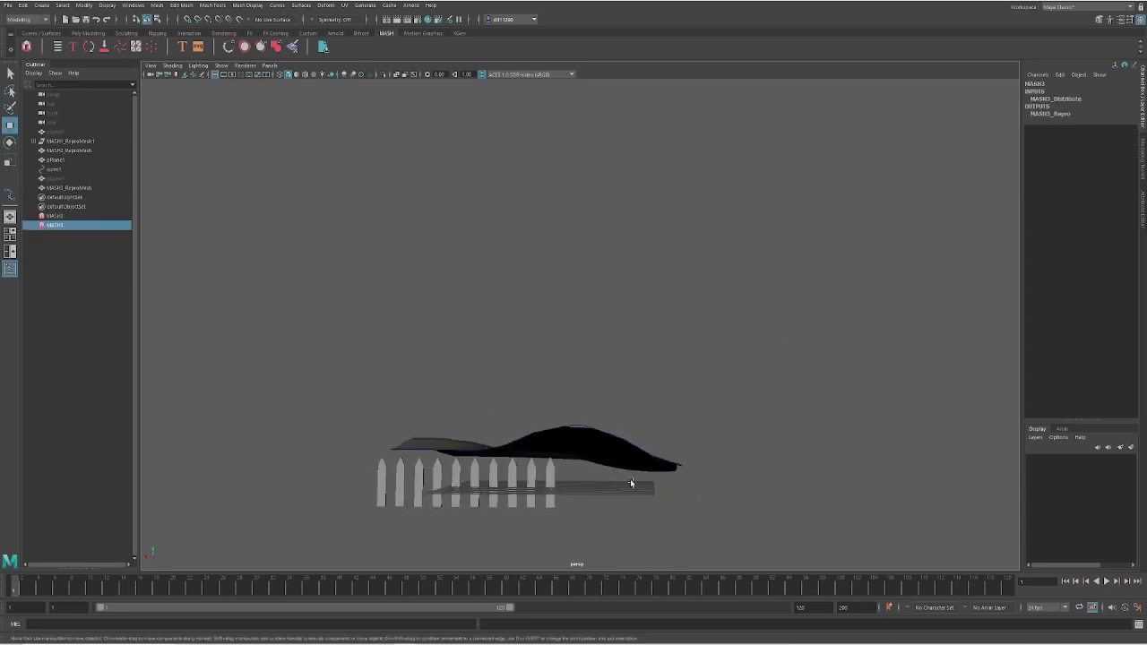
alt+drag(350, 465, 330, 498)
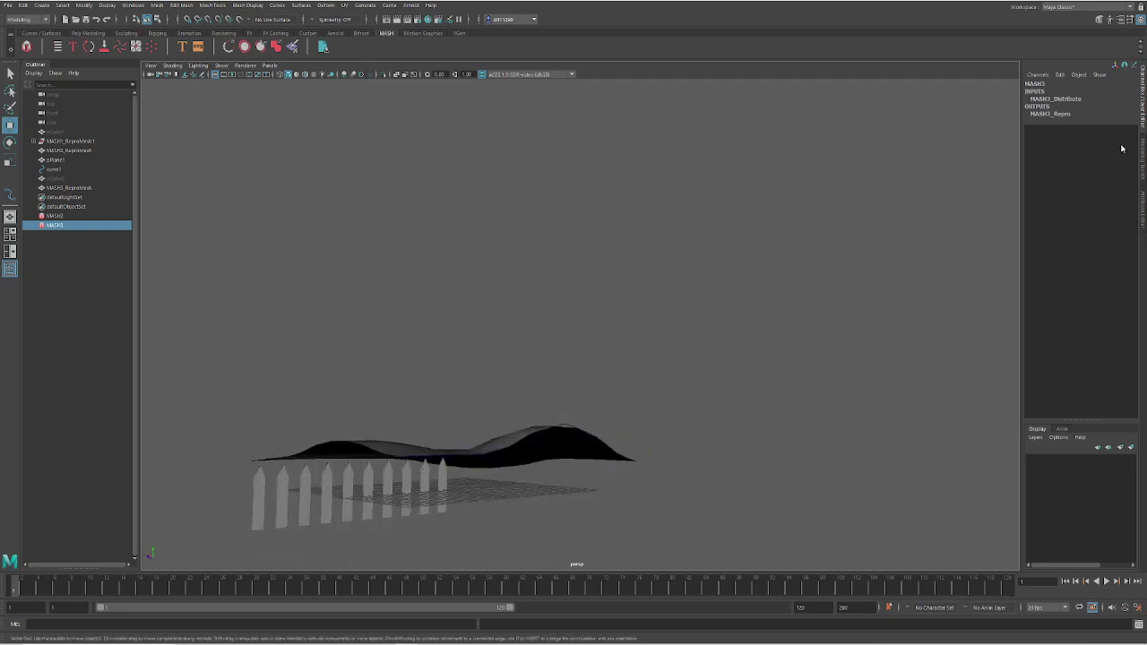
- Add a Curve node to the picket's MASH network
click(1143, 209)
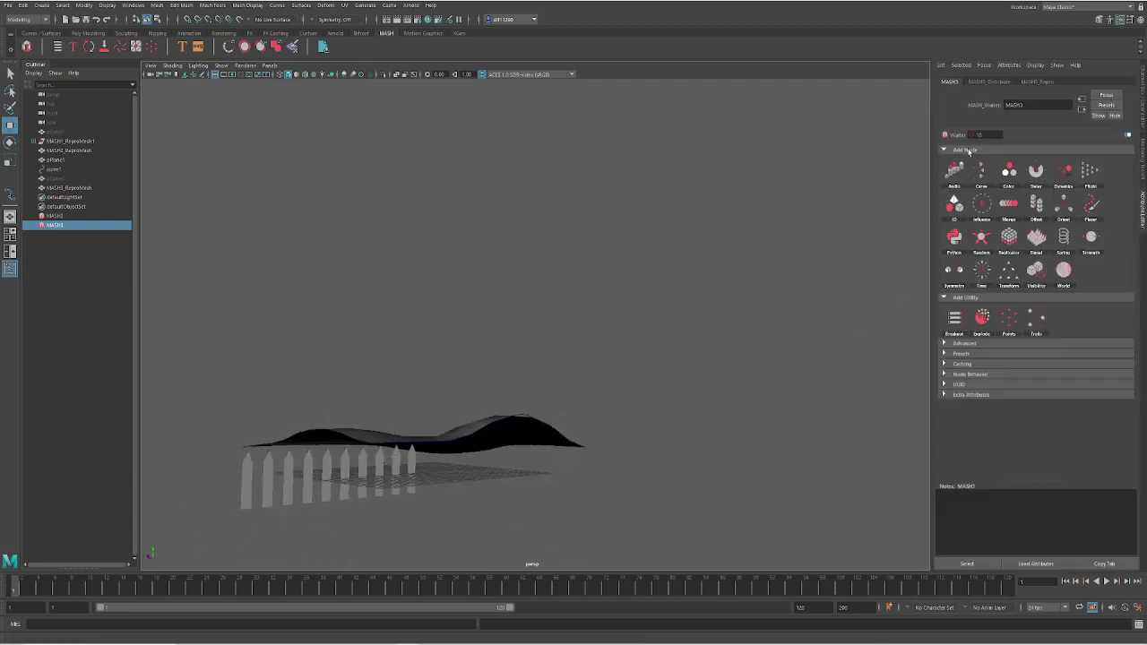
alt+drag(663, 296, 681, 313)
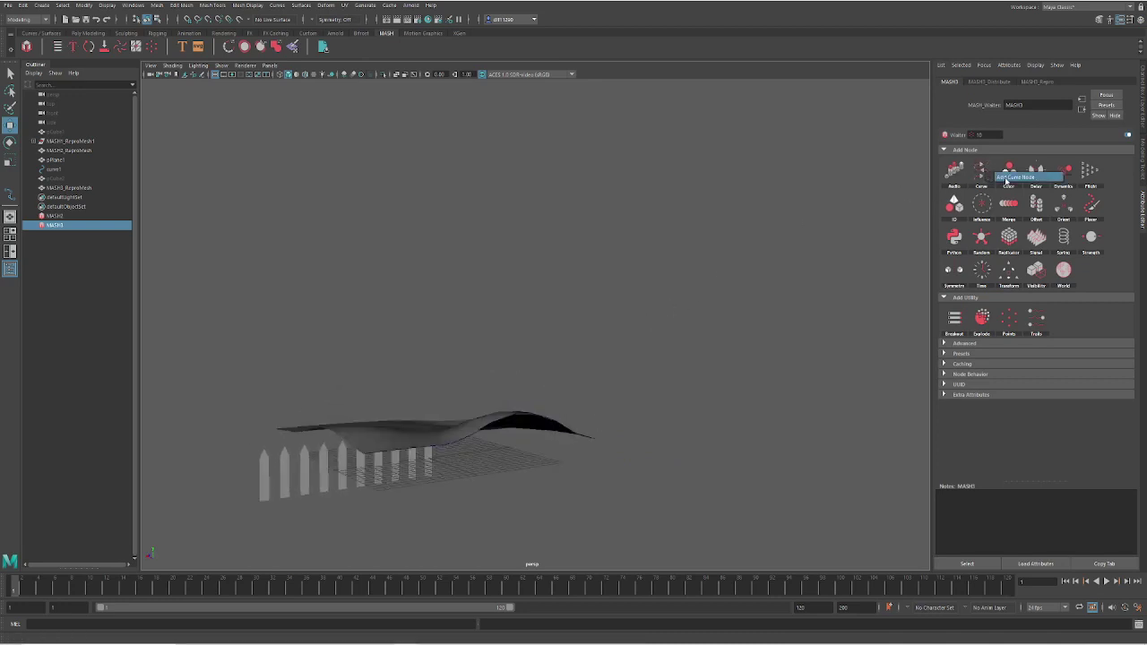
click(1006, 178)
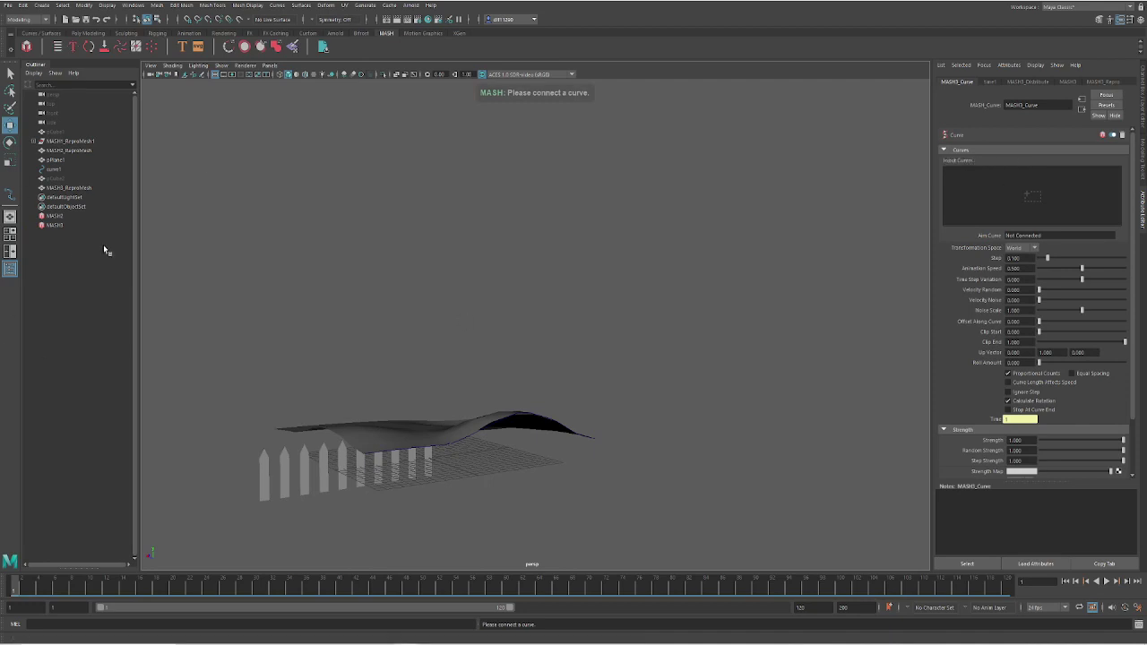
- Inspect the attributes of the traced edge curve and of the terrain plane
click(133, 5)
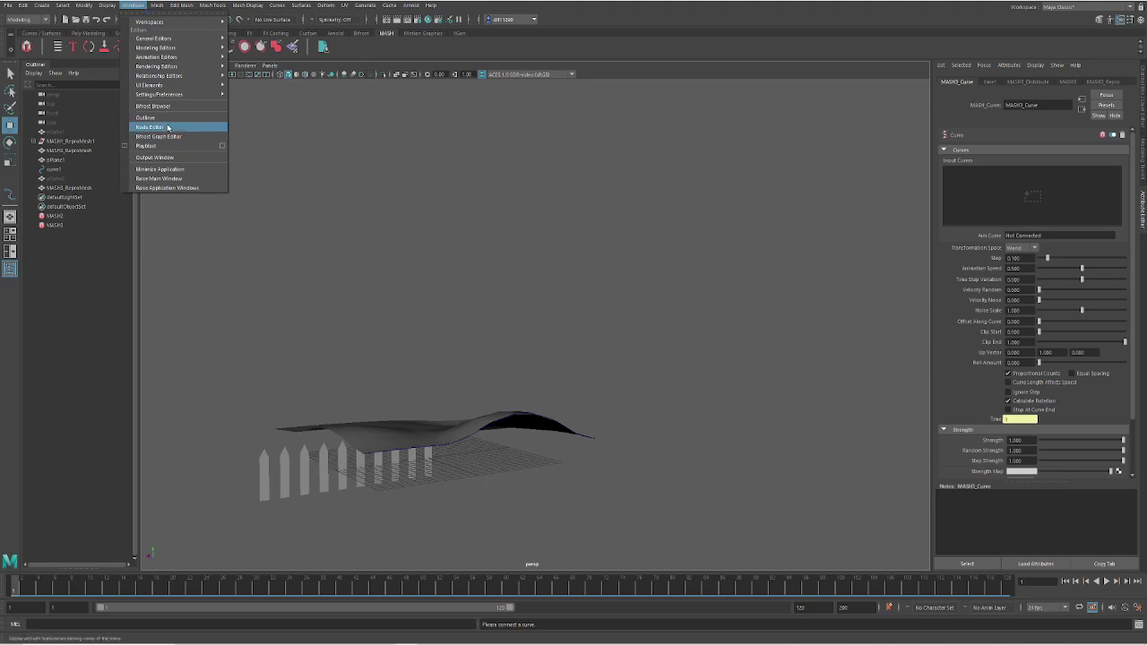
click(70, 287)
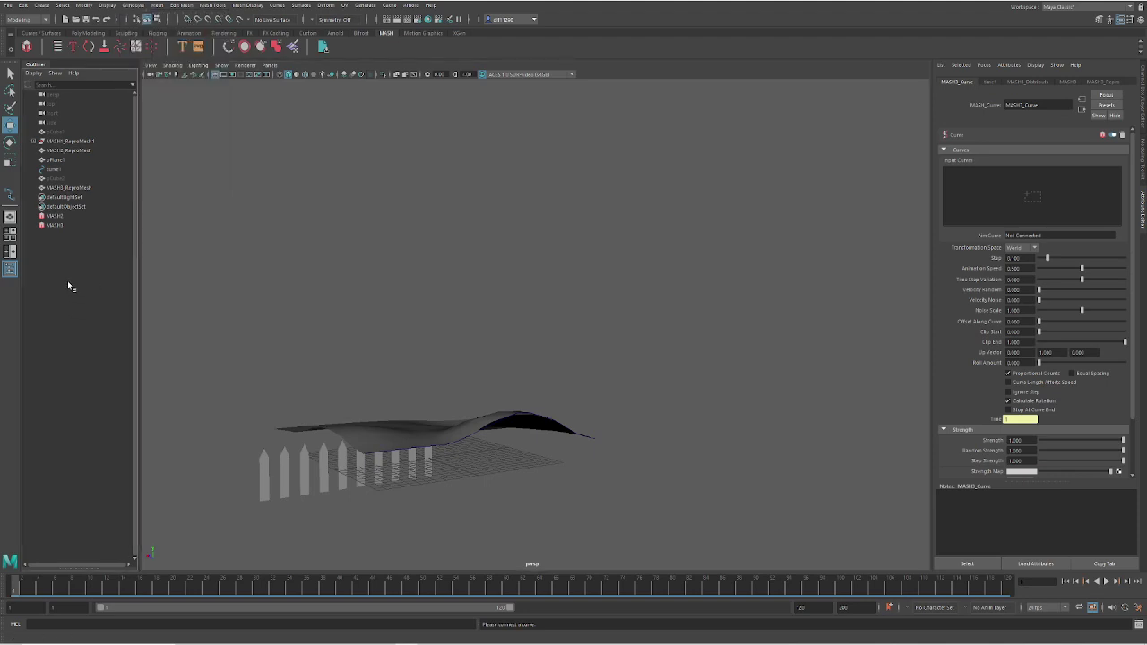
click(50, 170)
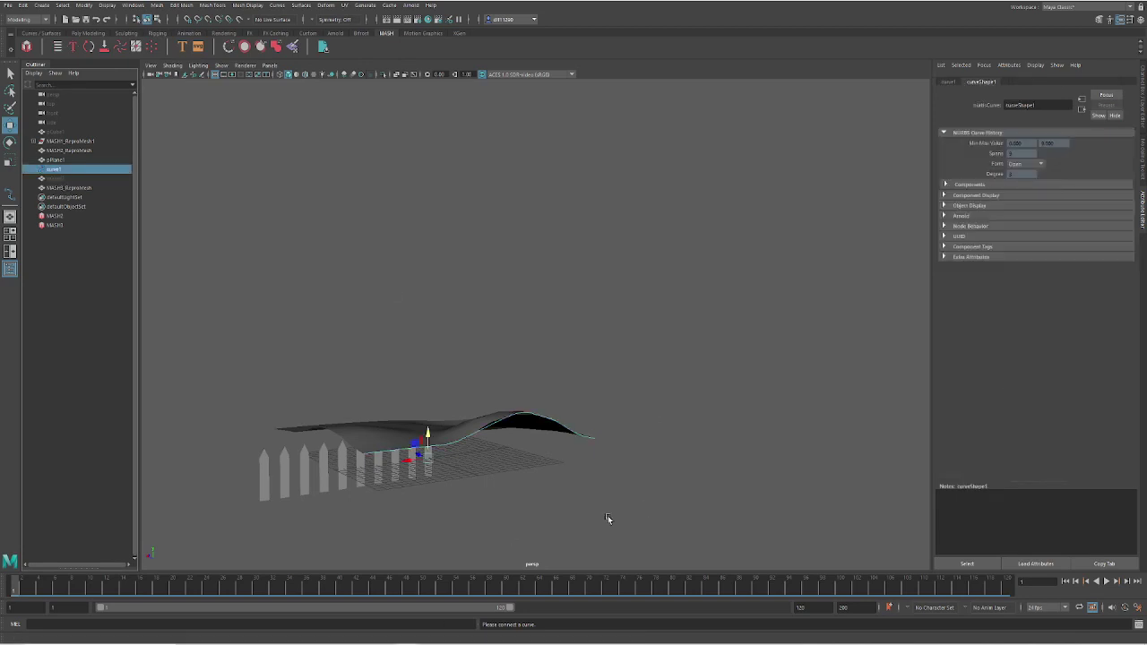
click(547, 432)
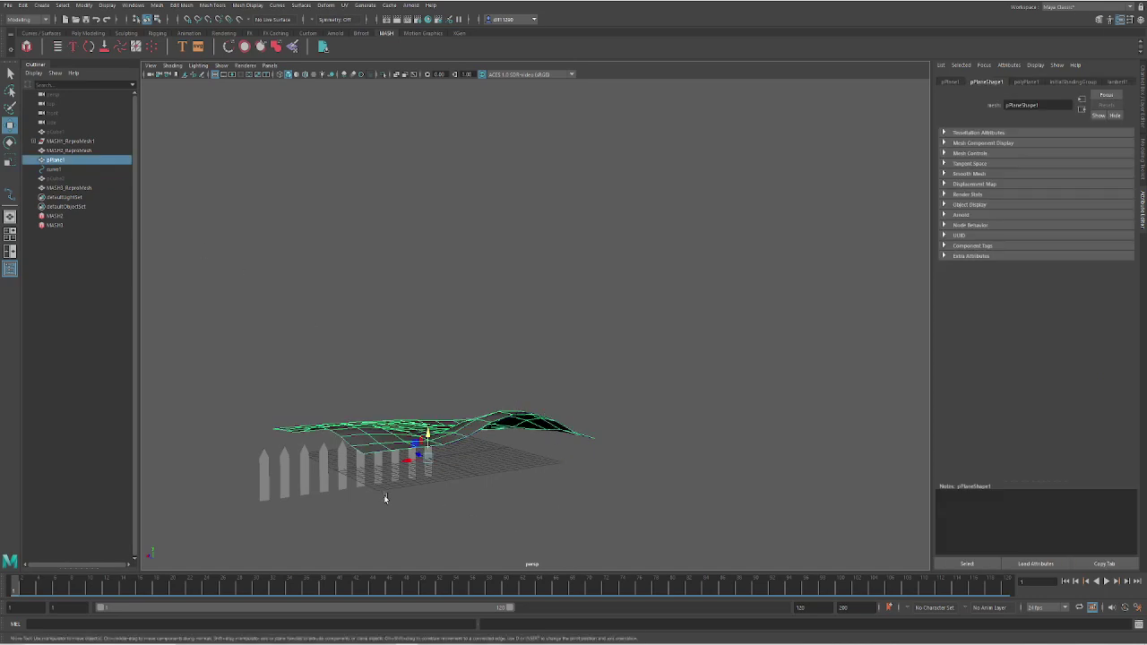
click(56, 169)
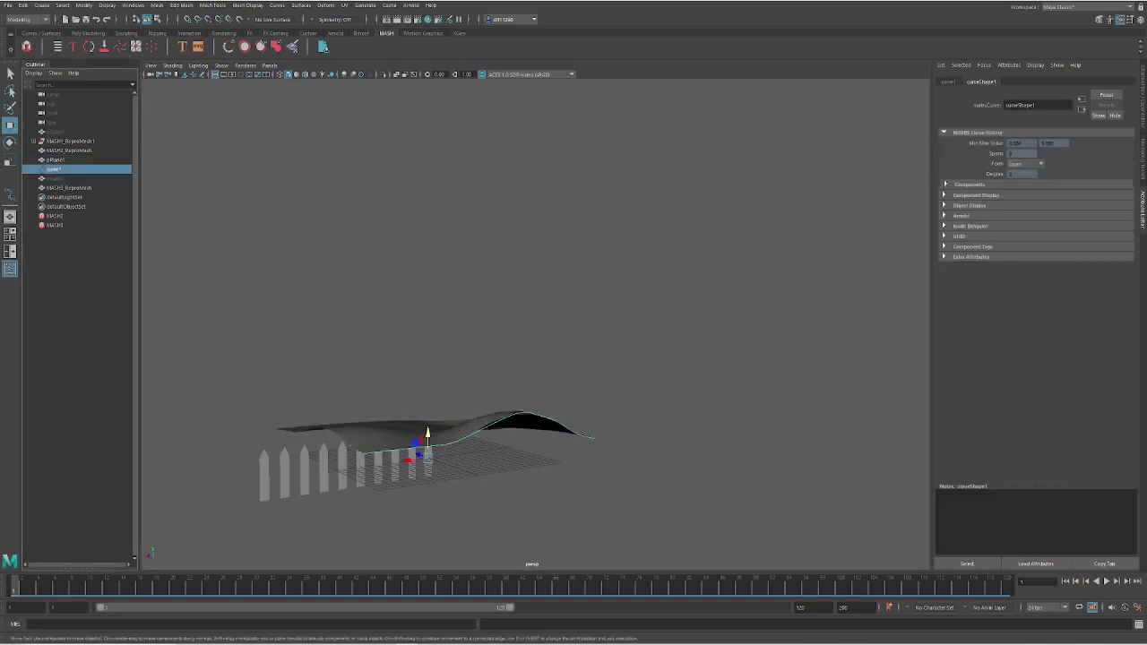
click(1143, 217)
click(1143, 215)
- Connect the traced edge curve to the Curve node of the MASH3 picket network as its input curve
click(59, 225)
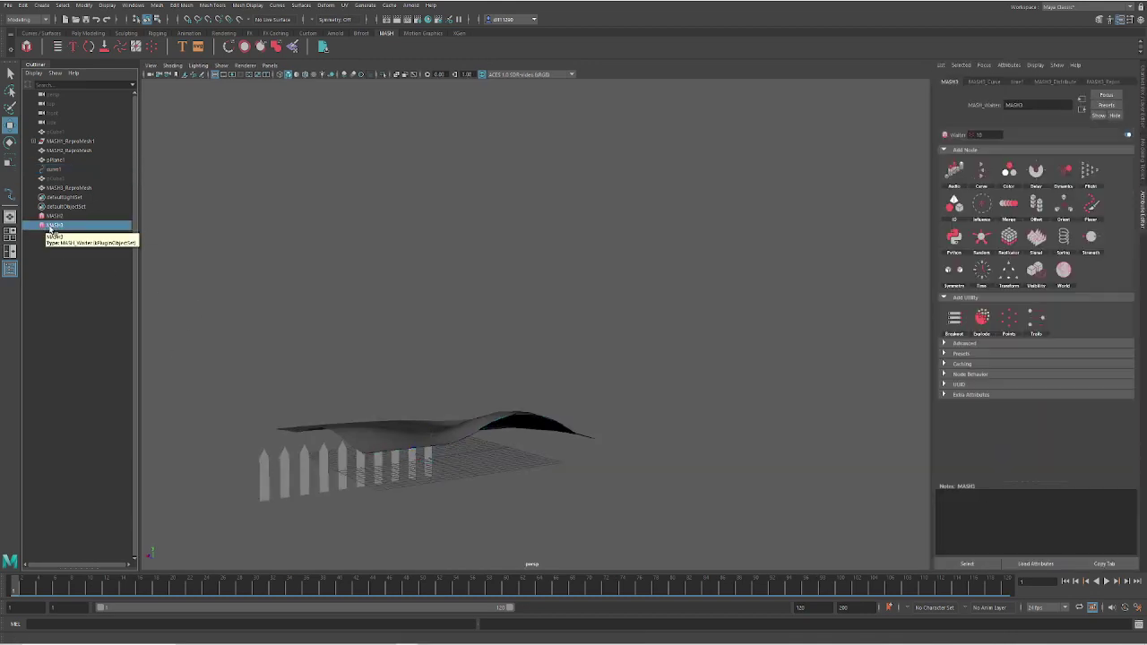
click(1054, 81)
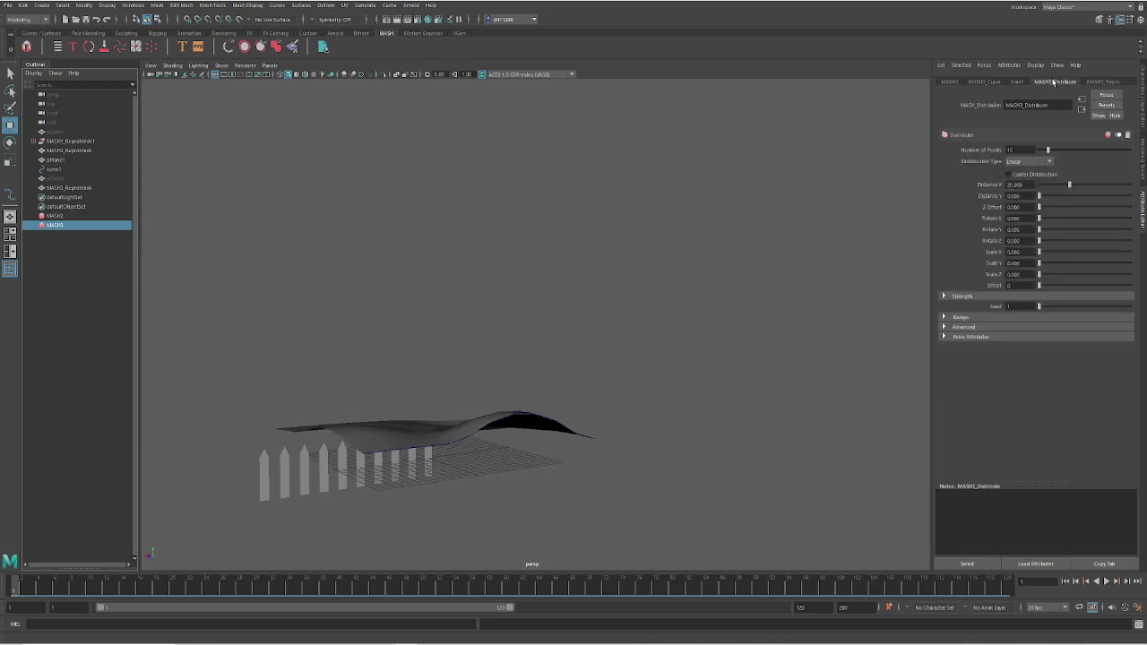
click(986, 81)
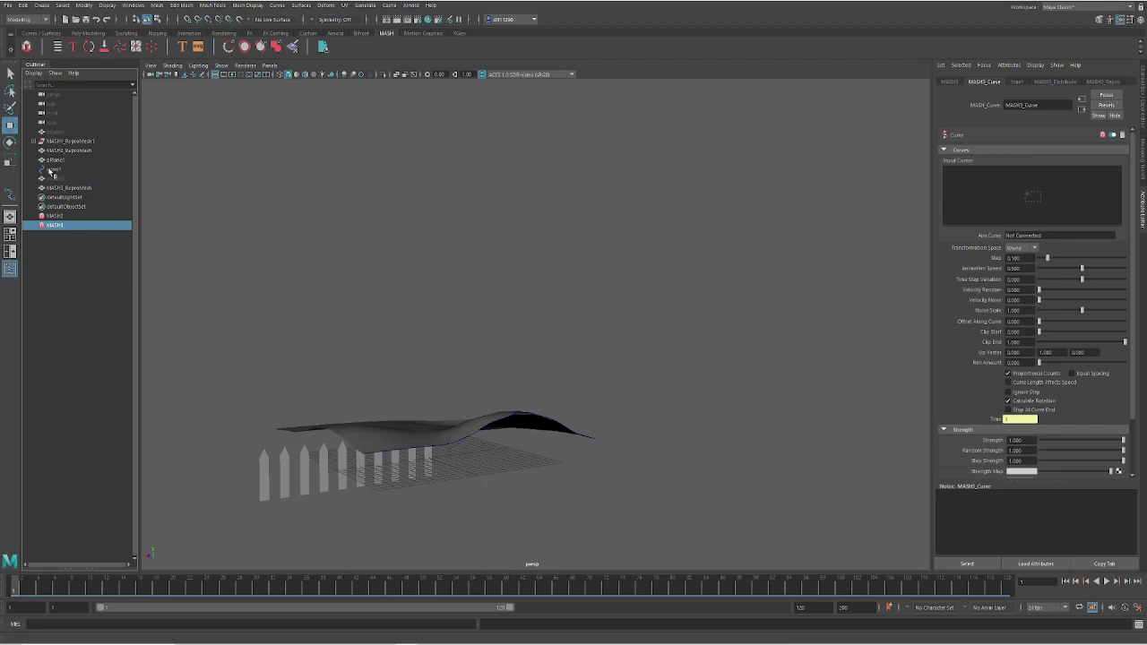
middle_drag(49, 170, 50, 171)
middle_drag(50, 171, 51, 174)
middle_drag(57, 170, 339, 198)
middle_drag(786, 216, 979, 175)
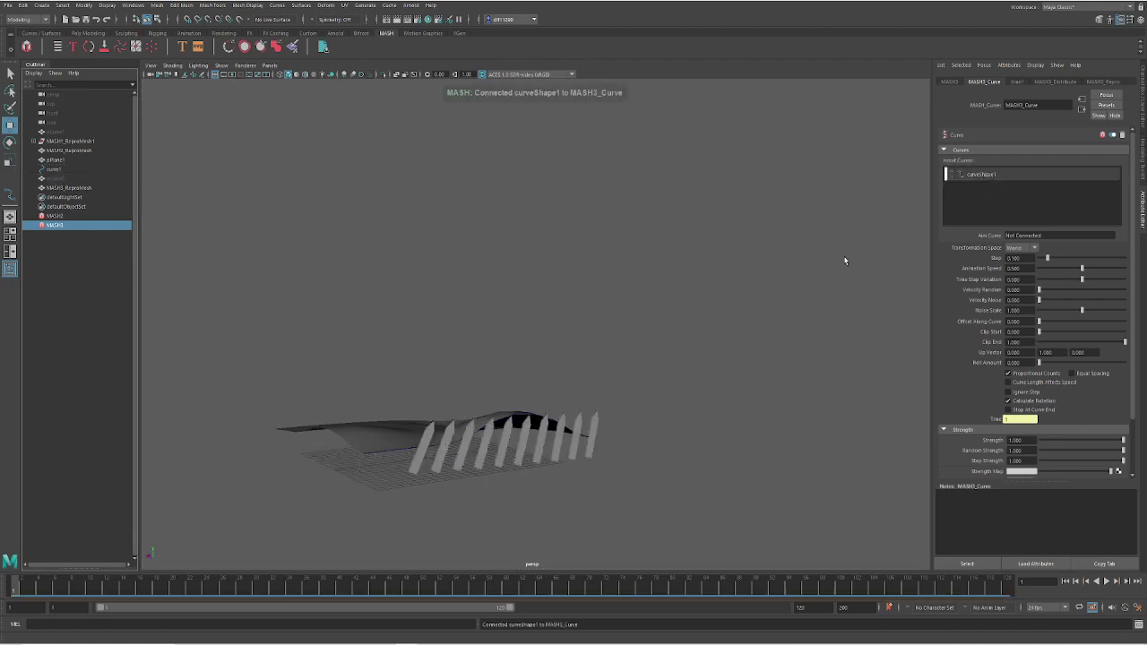
- Set the distribution type of the picket network's Distribute node to Initial State
alt+drag(415, 477, 388, 463)
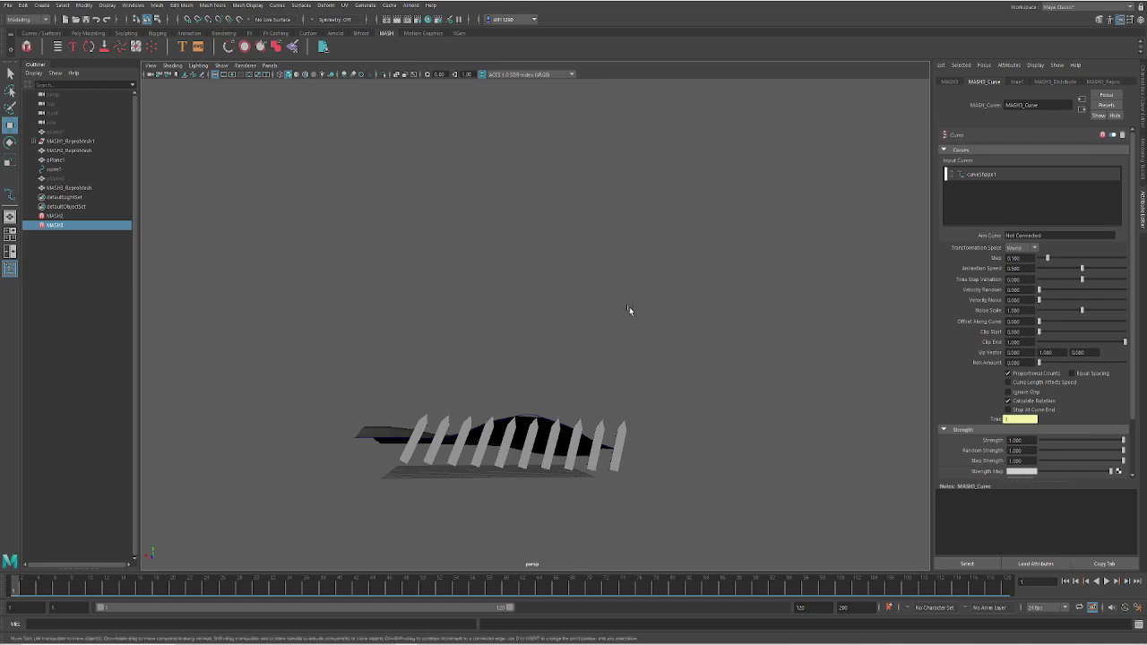
mouse_move(725, 487)
alt+mouse_down()
mouse_move(748, 505)
mouse_move(779, 508)
mouse_move(597, 499)
mouse_move(697, 499)
alt+mouse_up()
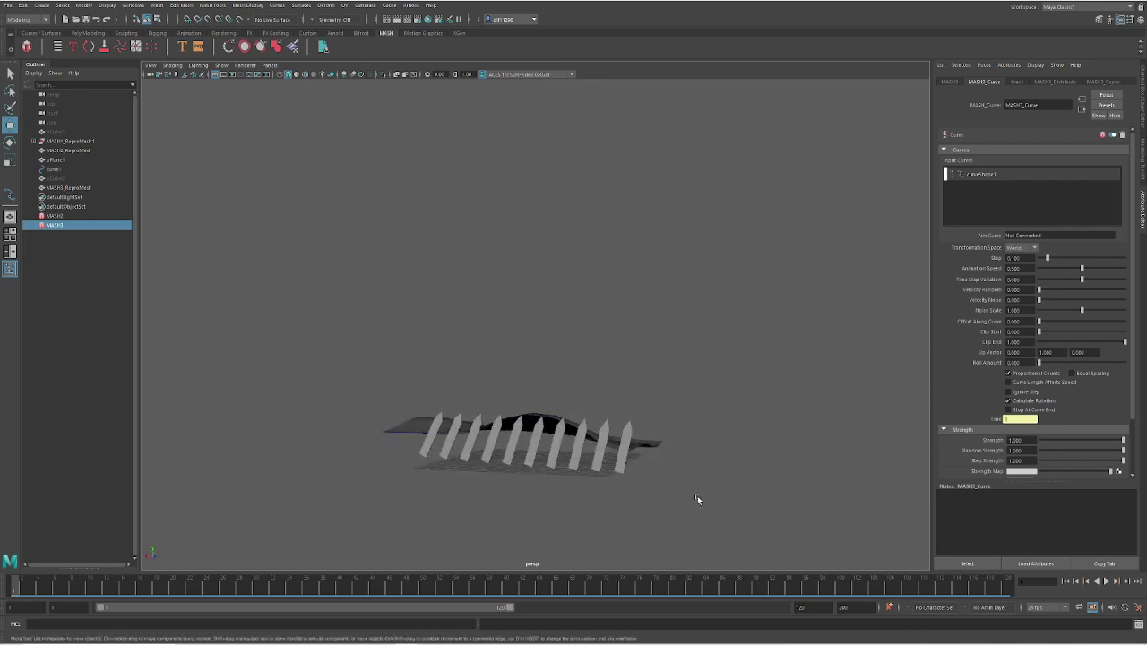
click(1017, 81)
click(1058, 81)
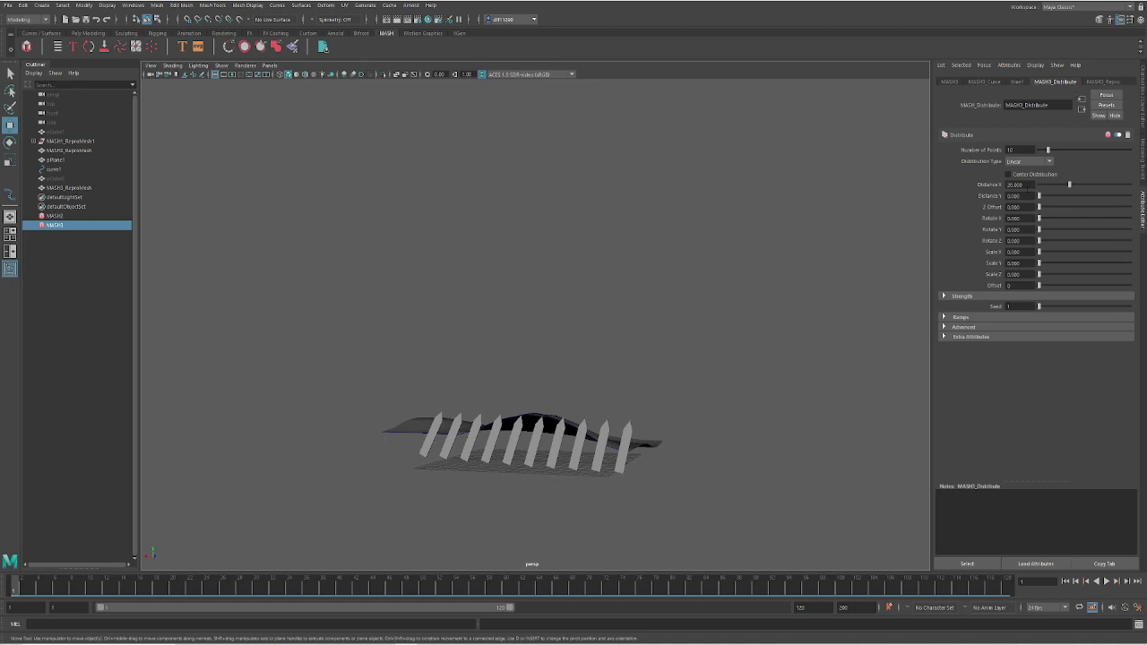
click(1037, 162)
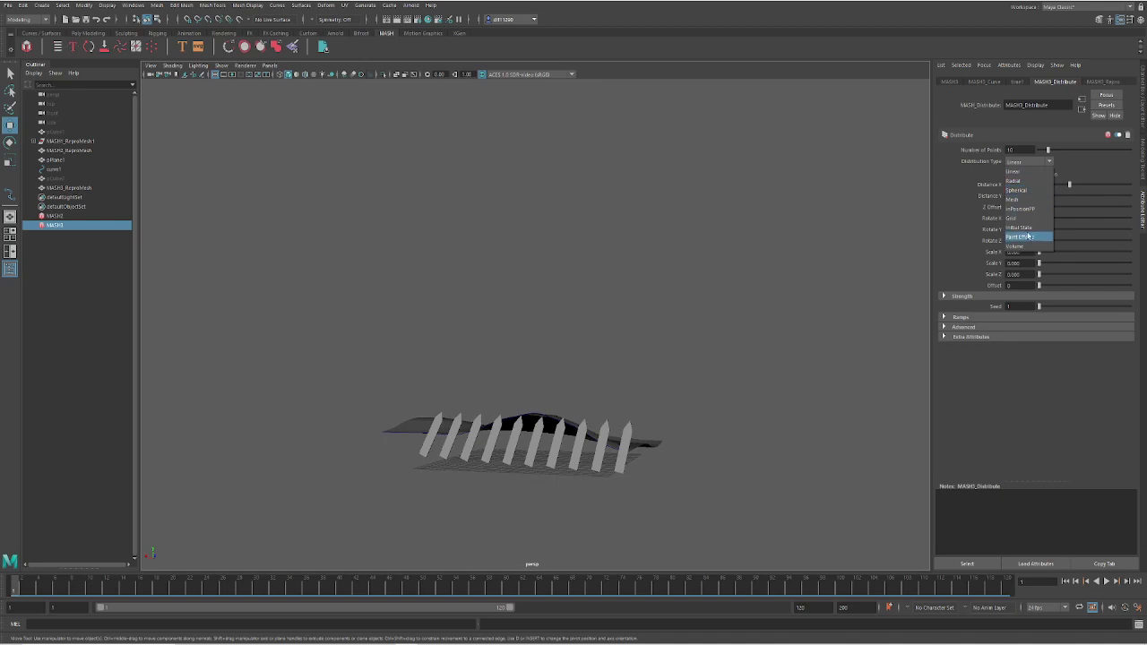
click(1026, 228)
mouse_move(635, 377)
alt+mouse_down()
mouse_move(691, 379)
mouse_move(667, 393)
alt+mouse_up()
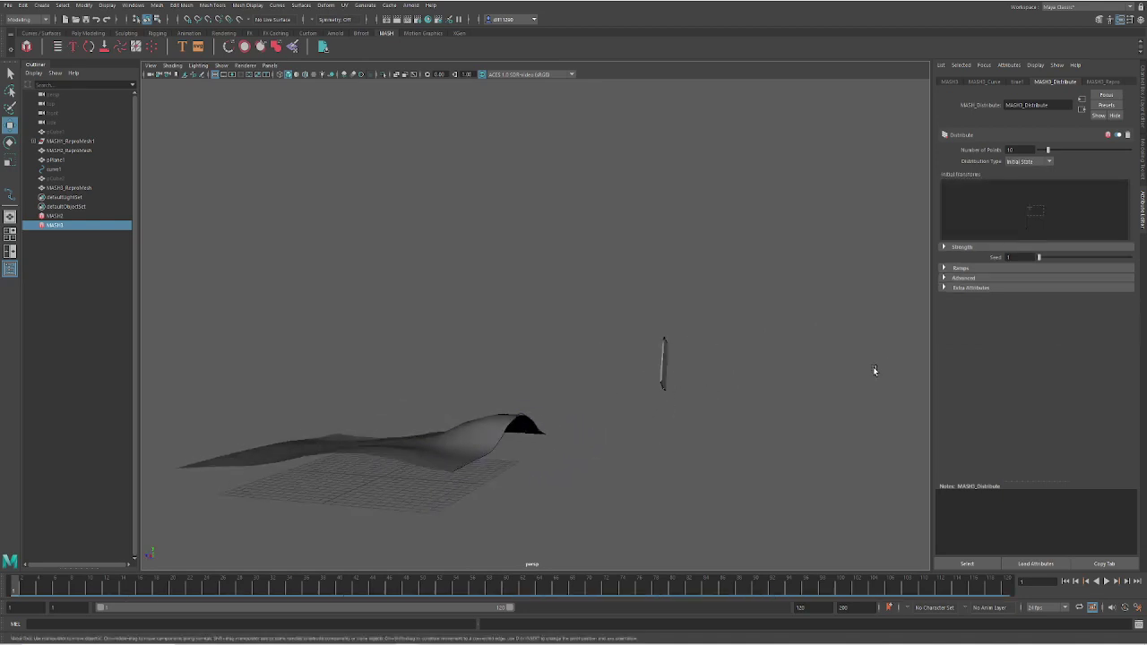
mouse_move(855, 371)
alt+mouse_down()
mouse_move(561, 382)
mouse_move(642, 368)
alt+mouse_up()
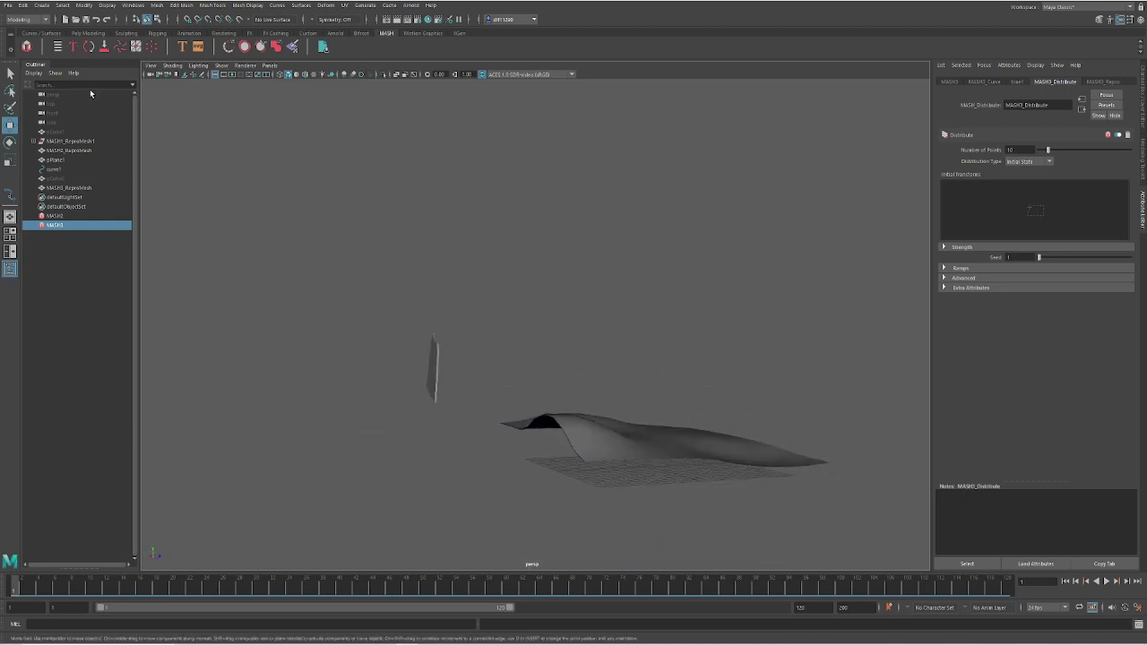
mouse_move(535, 419)
alt+mouse_down()
mouse_move(460, 449)
mouse_move(597, 457)
alt+mouse_up()
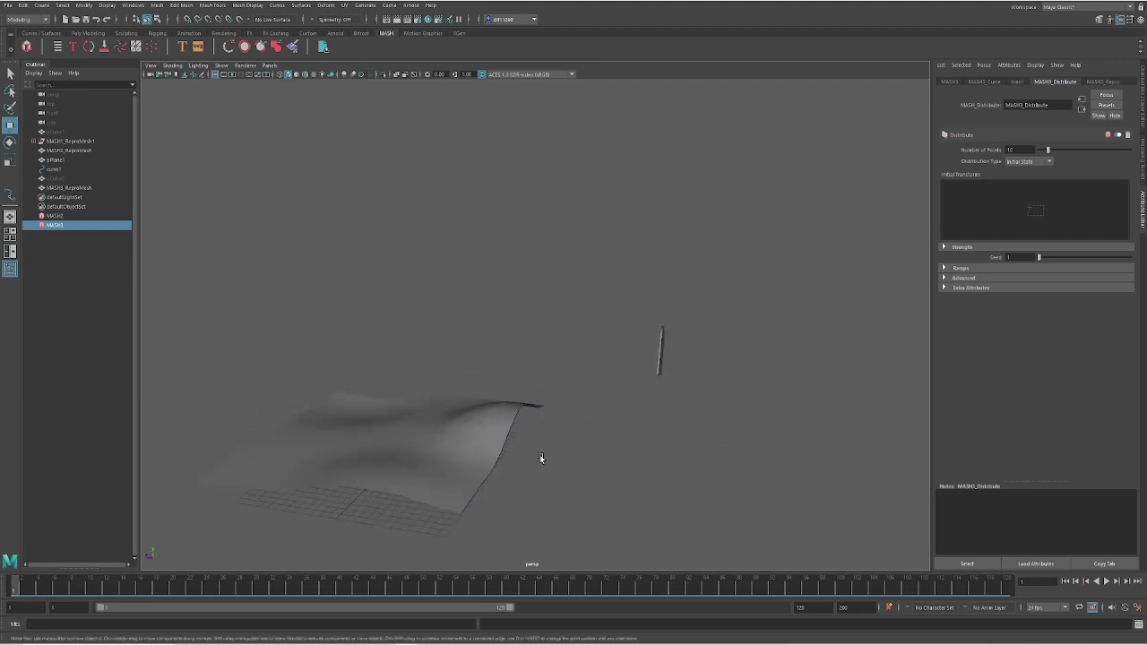
mouse_move(771, 400)
alt+mouse_down()
mouse_move(655, 457)
mouse_move(604, 451)
mouse_move(657, 449)
alt+mouse_up()
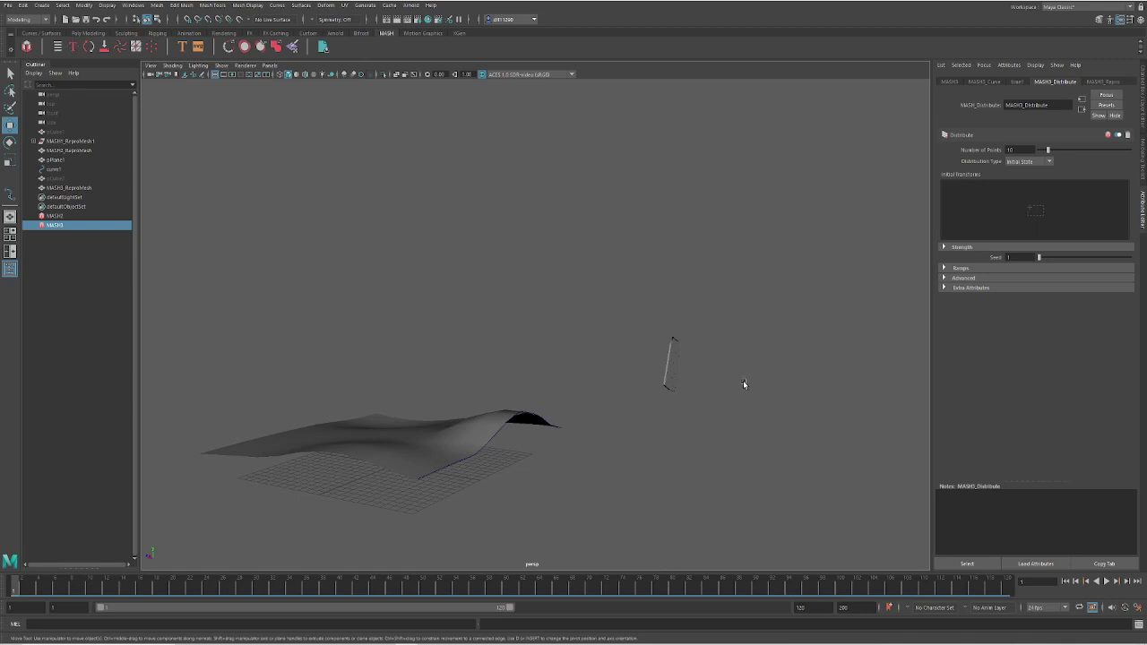
alt+drag(733, 391, 596, 411)
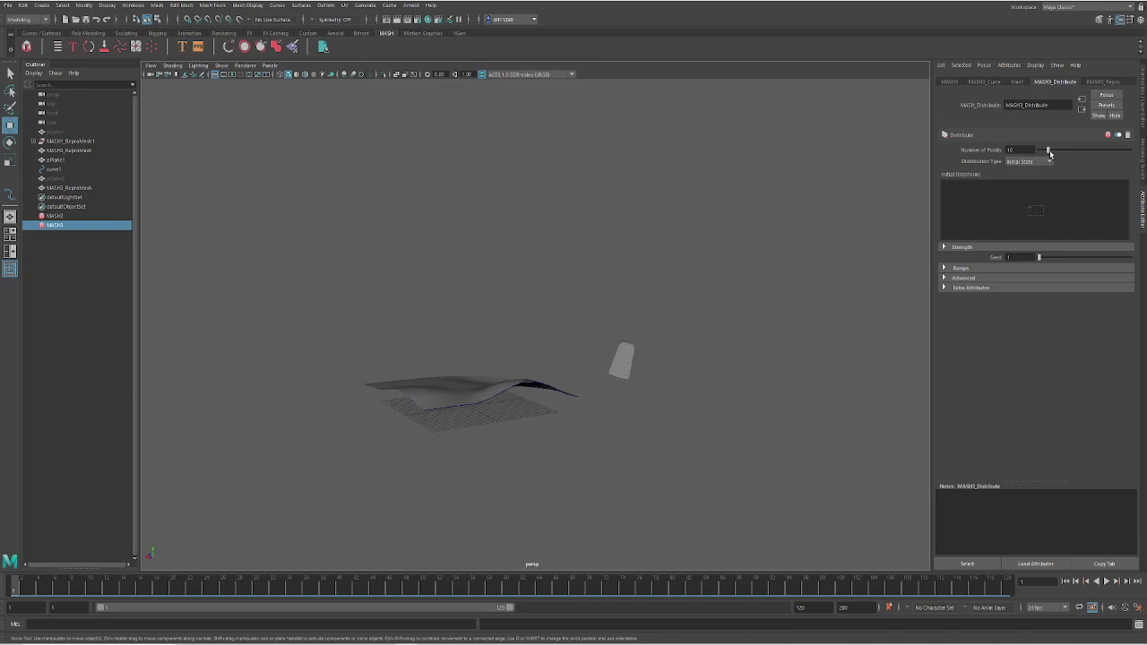
- Raise the picket network's number of points to 52 and set the Curve node's Step to 1.000
drag(1046, 151, 1085, 150)
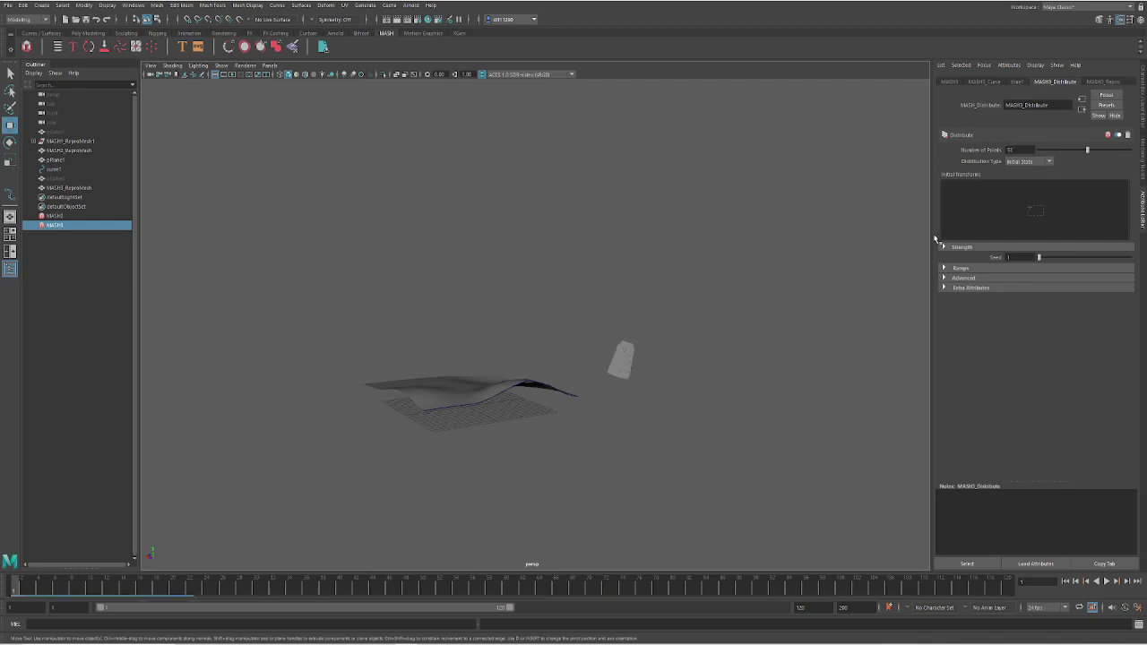
scroll(809, 321, up, 4)
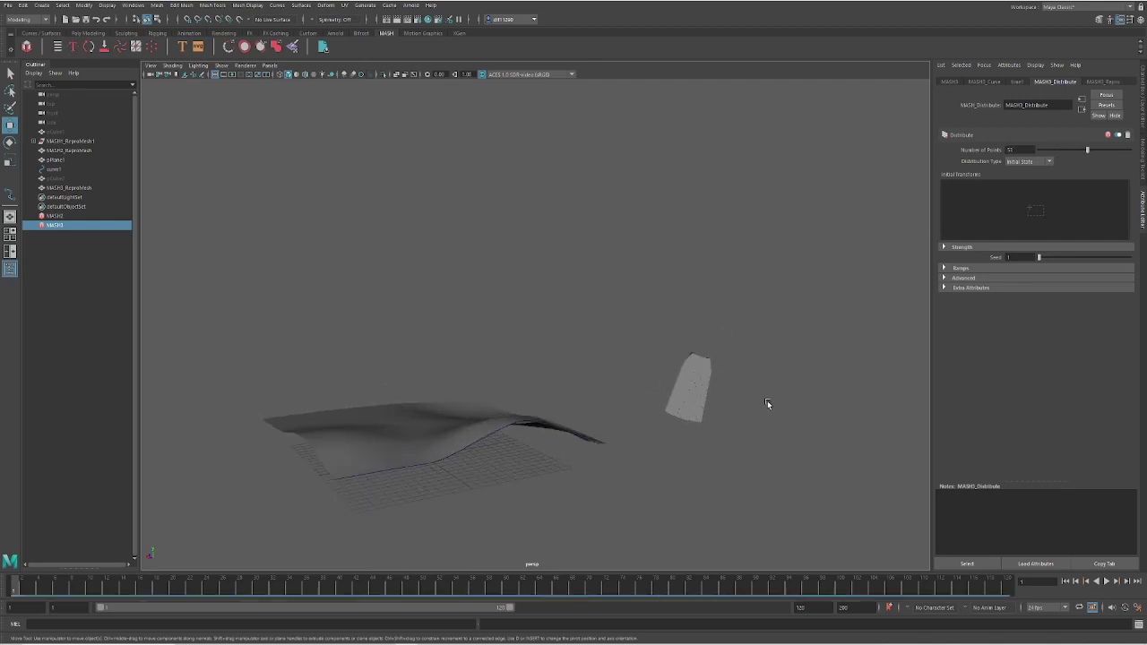
alt+drag(767, 403, 740, 409)
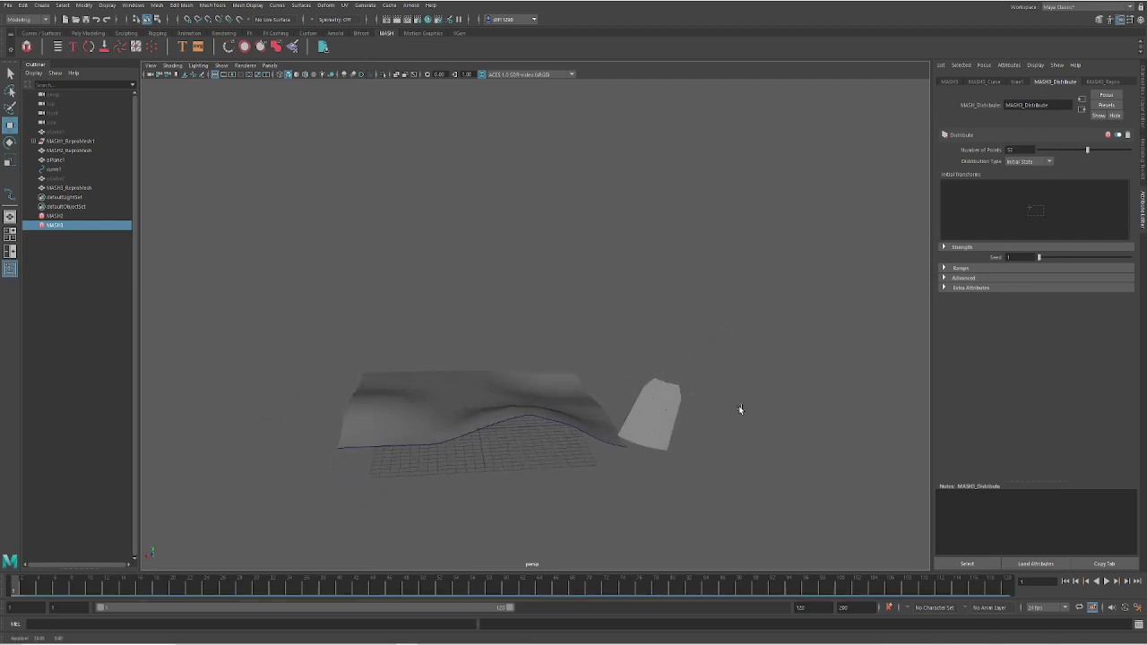
click(986, 82)
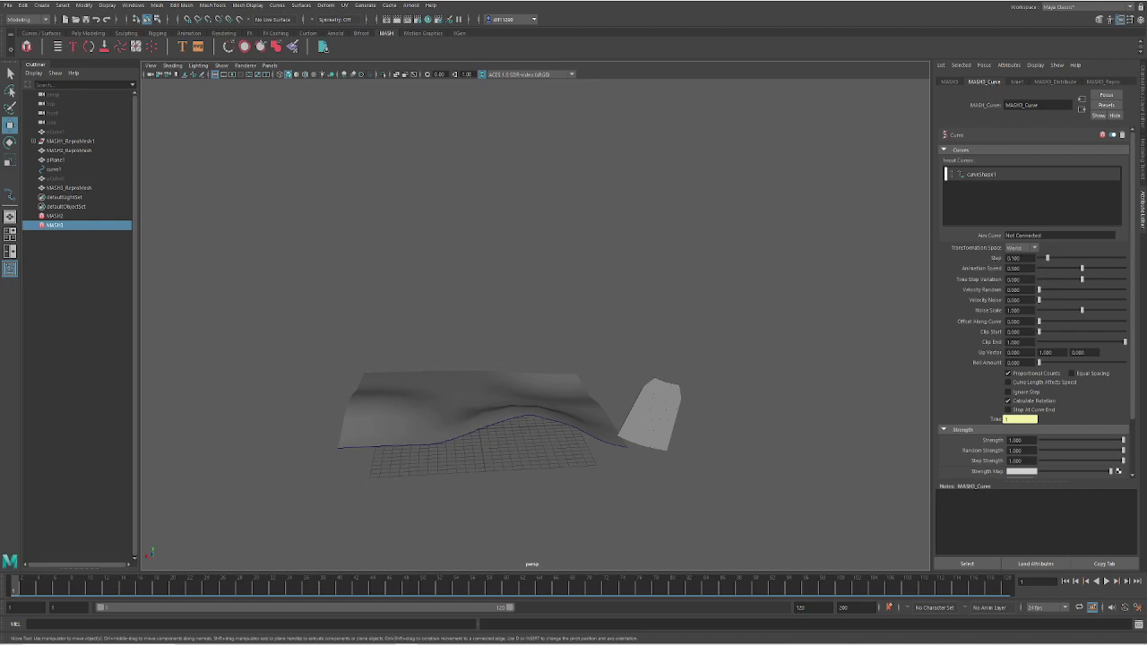
drag(1047, 259, 1126, 259)
alt+drag(526, 396, 667, 334)
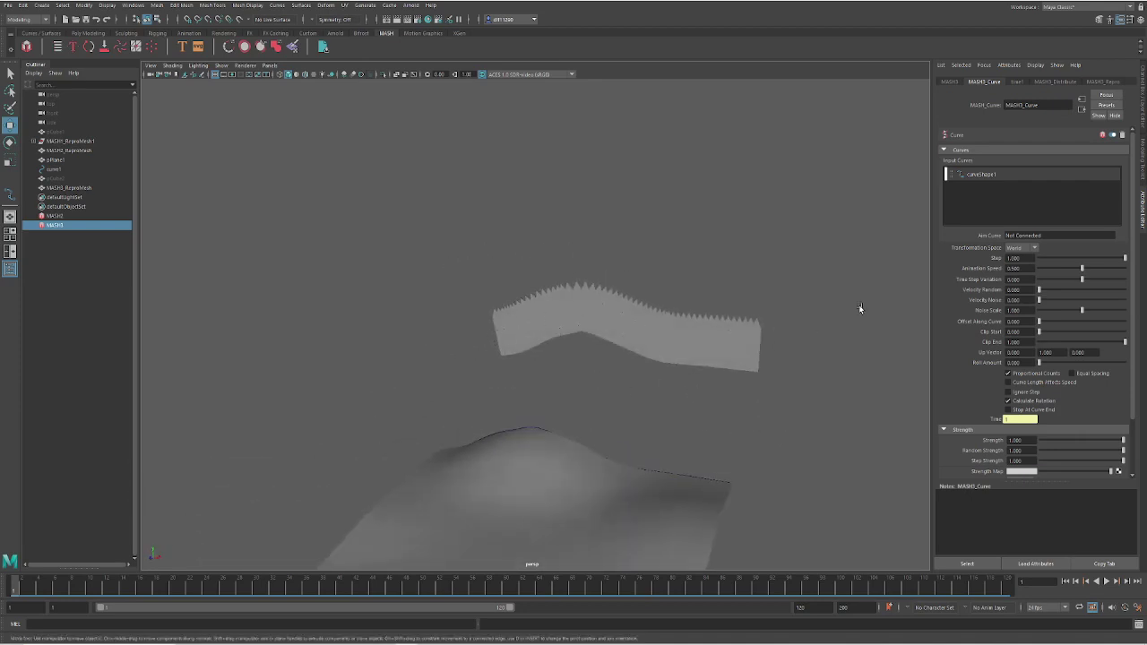
- Reduce the picket network's number of points to 21 to space out the pickets
click(1057, 82)
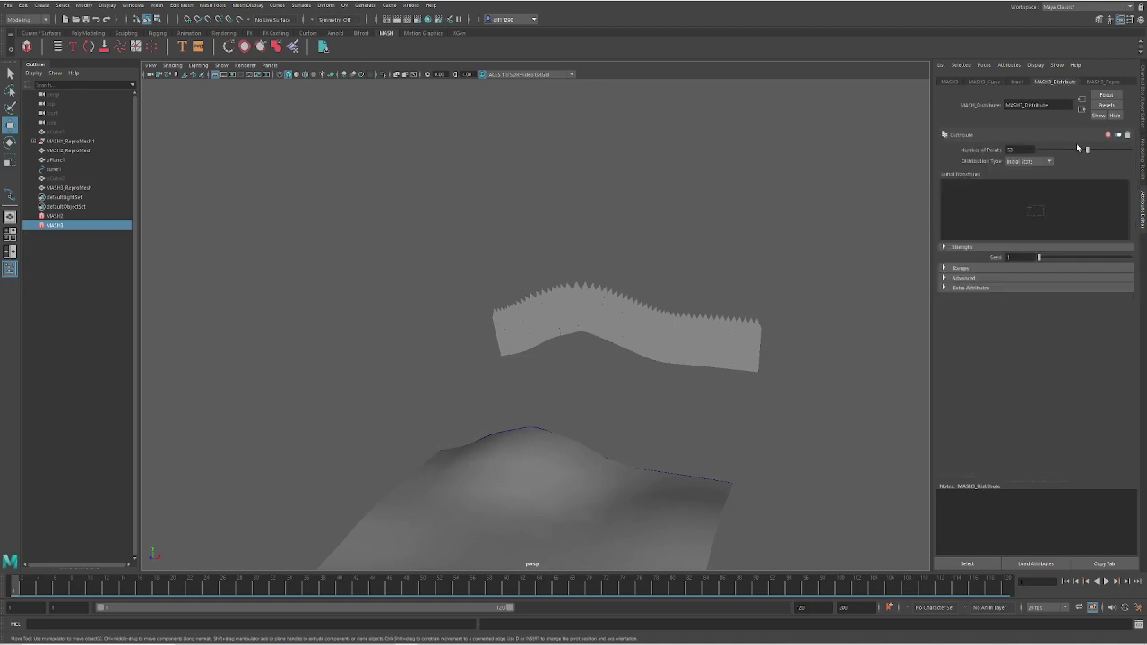
drag(1076, 149, 1057, 153)
alt+drag(644, 408, 655, 401)
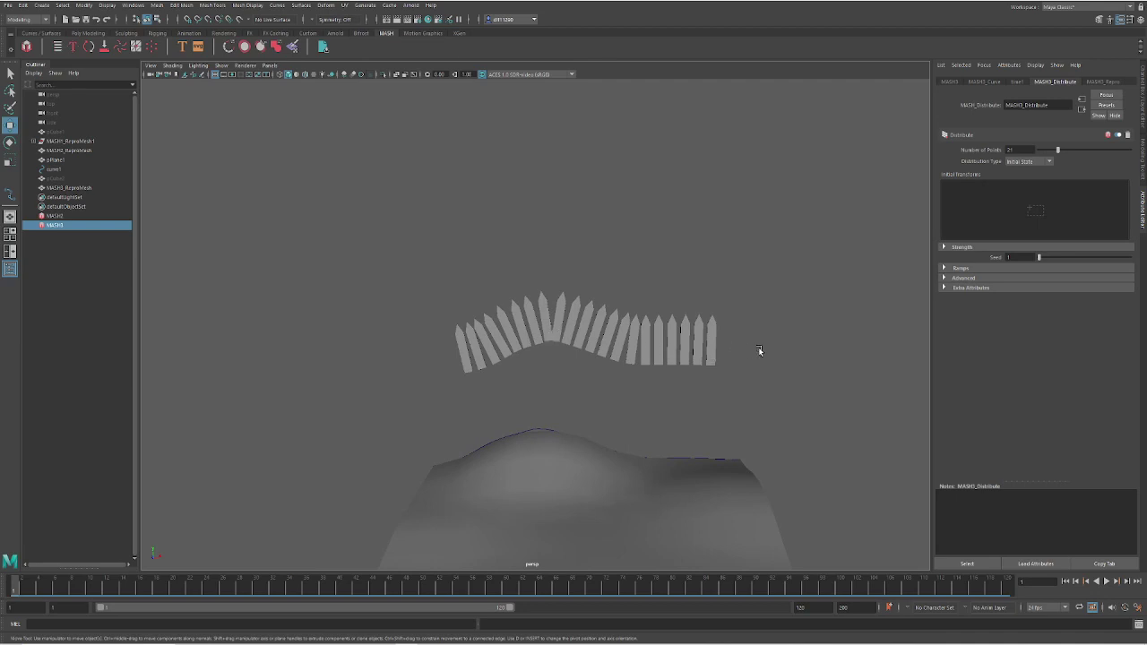
alt+drag(758, 350, 549, 354)
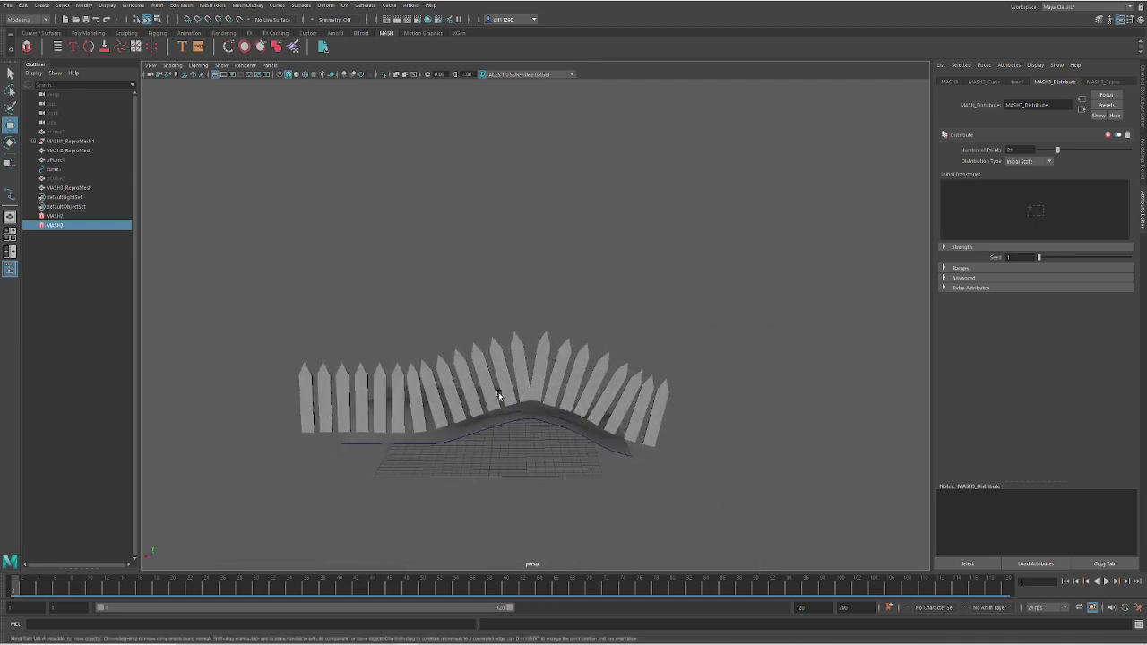
alt+drag(400, 414, 463, 416)
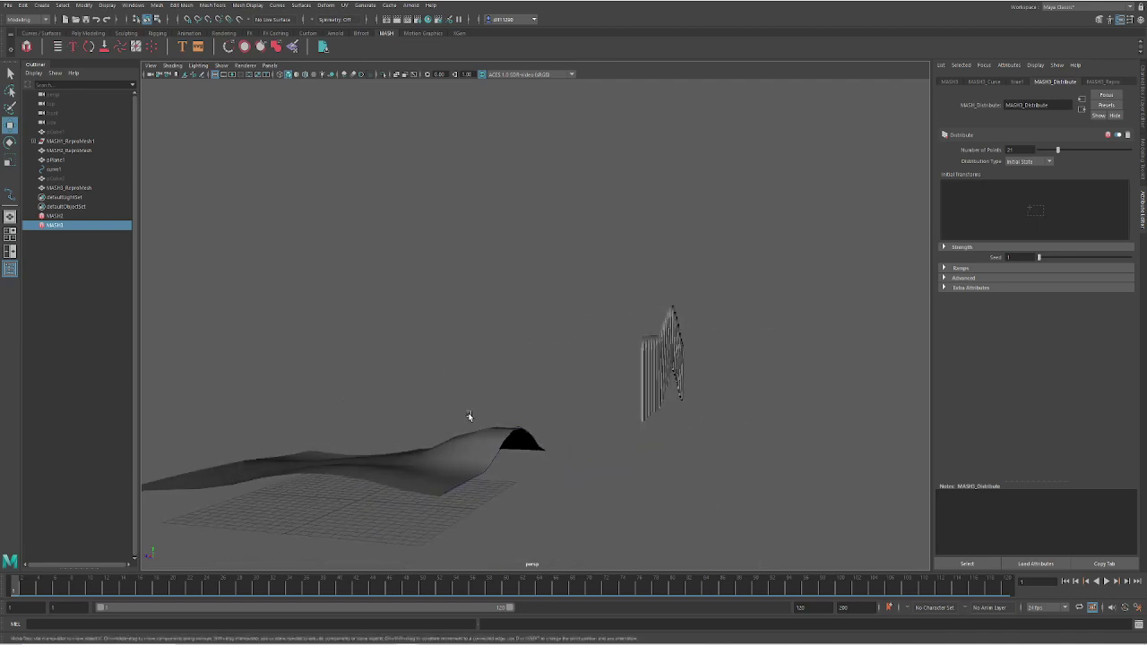
alt+drag(476, 411, 596, 415)
alt+drag(633, 448, 702, 428)
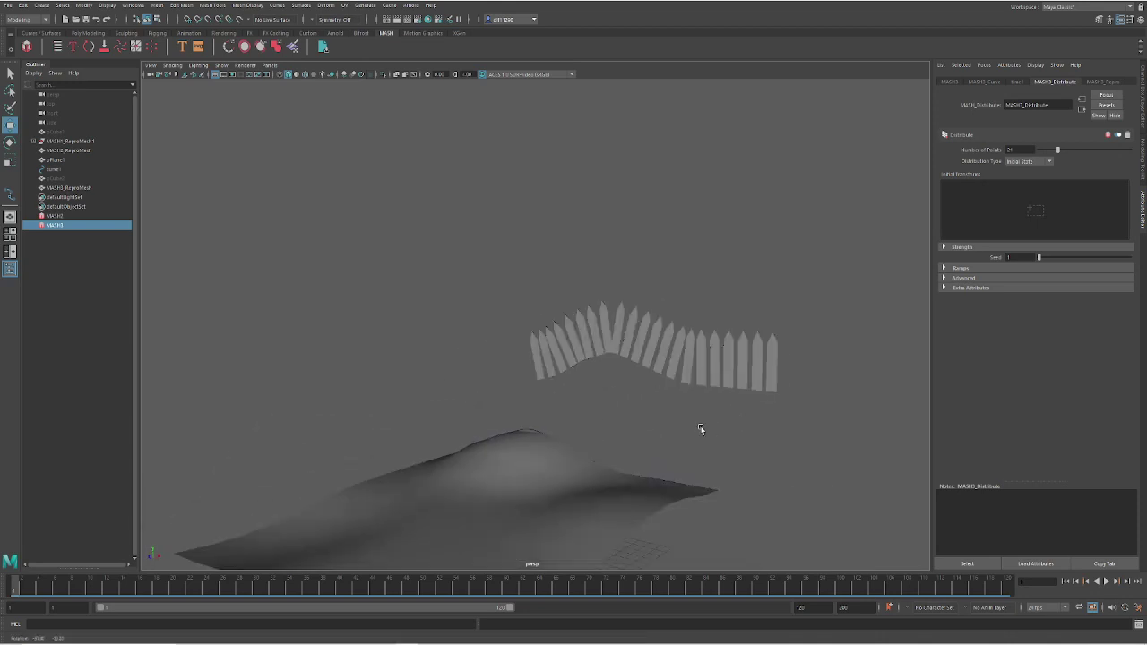
- Delete the construction history of the MASH3 fence mesh and freeze its transformations
click(729, 376)
alt+drag(729, 376, 713, 419)
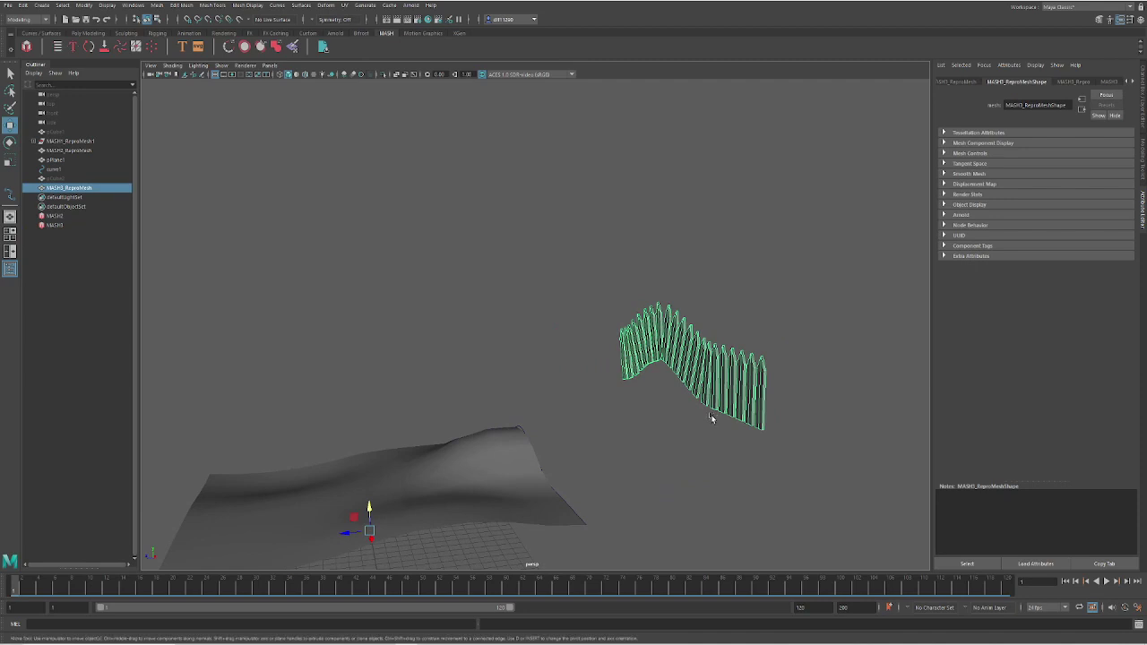
click(22, 5)
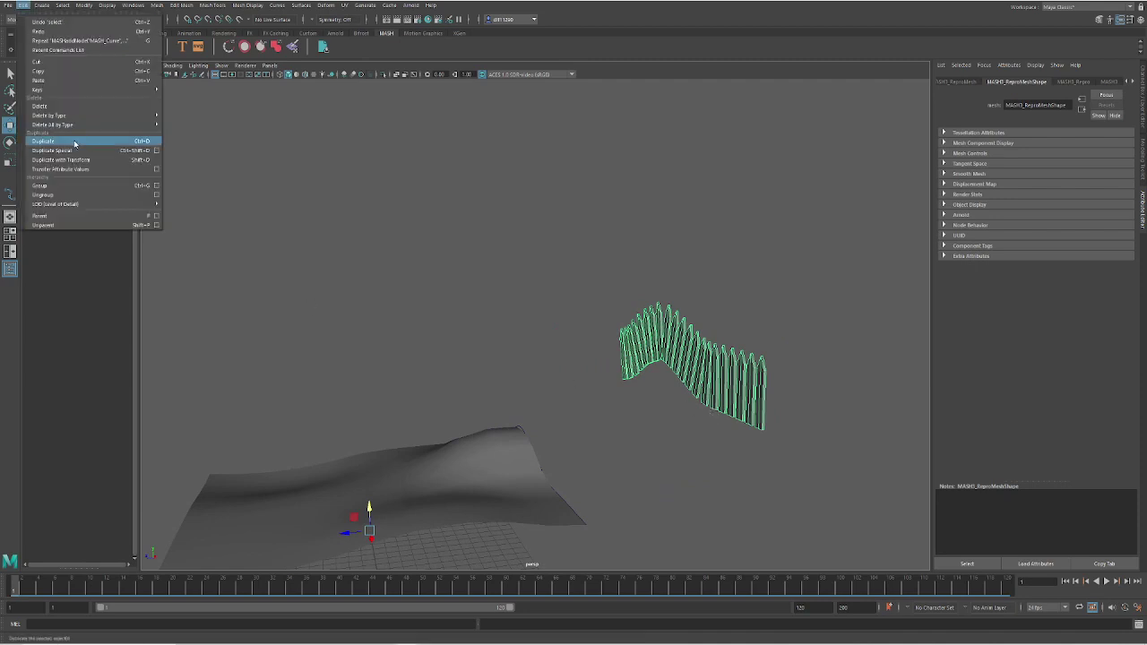
mouse_move(79, 120)
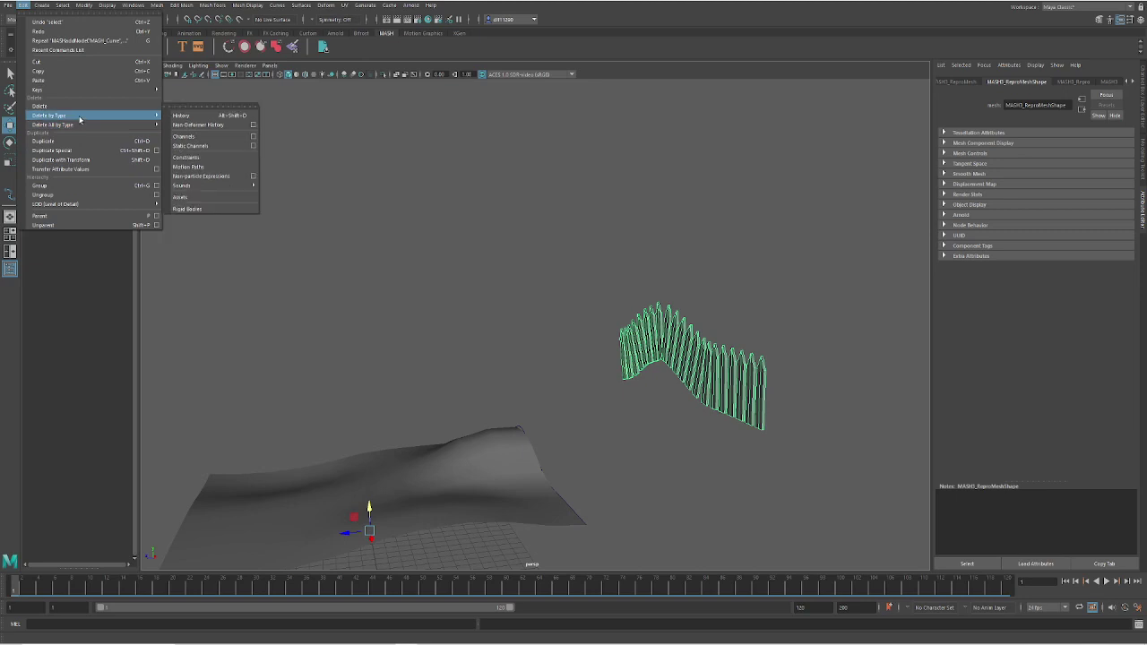
click(193, 116)
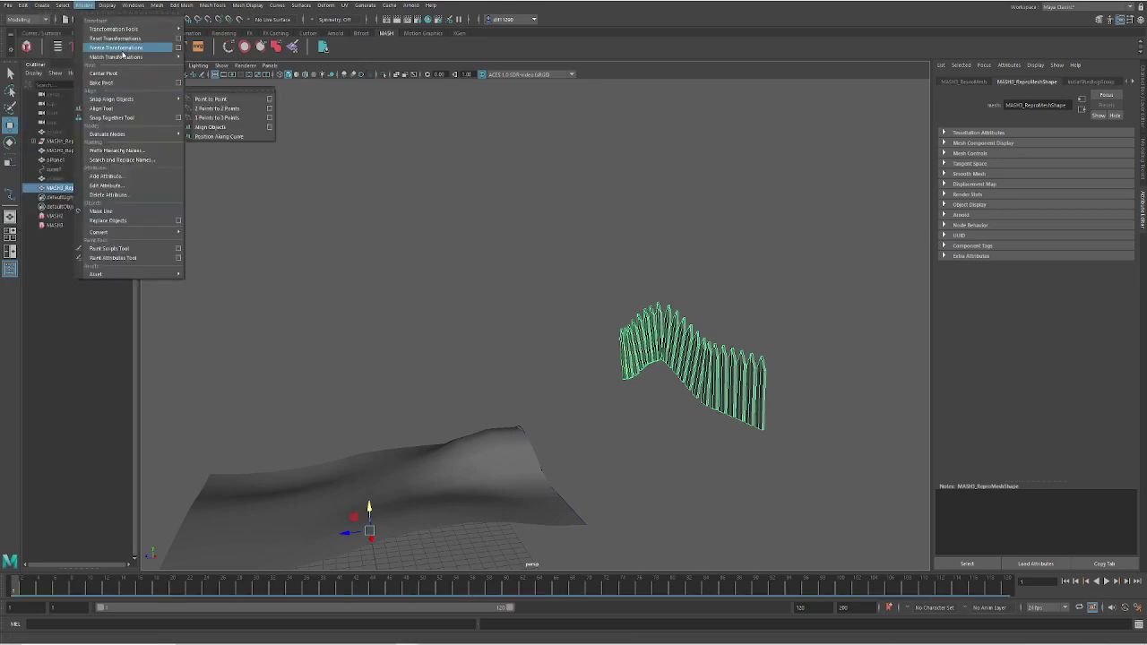
click(117, 46)
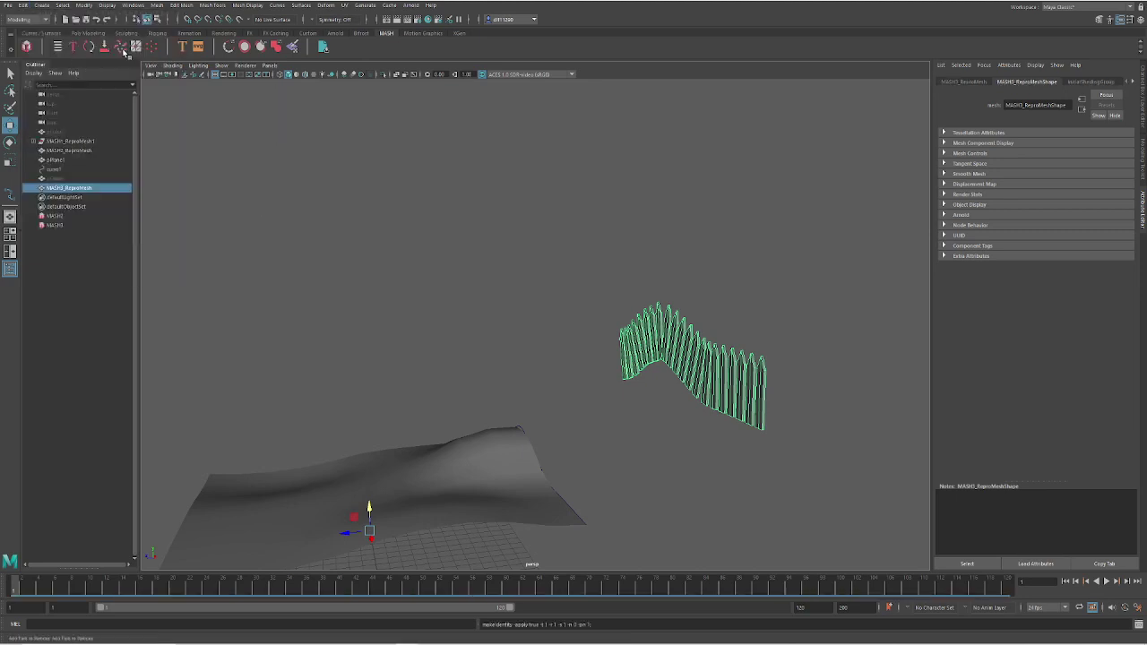
- Duplicate the fence mesh and move the copy sideways towards the terrain
click(697, 379)
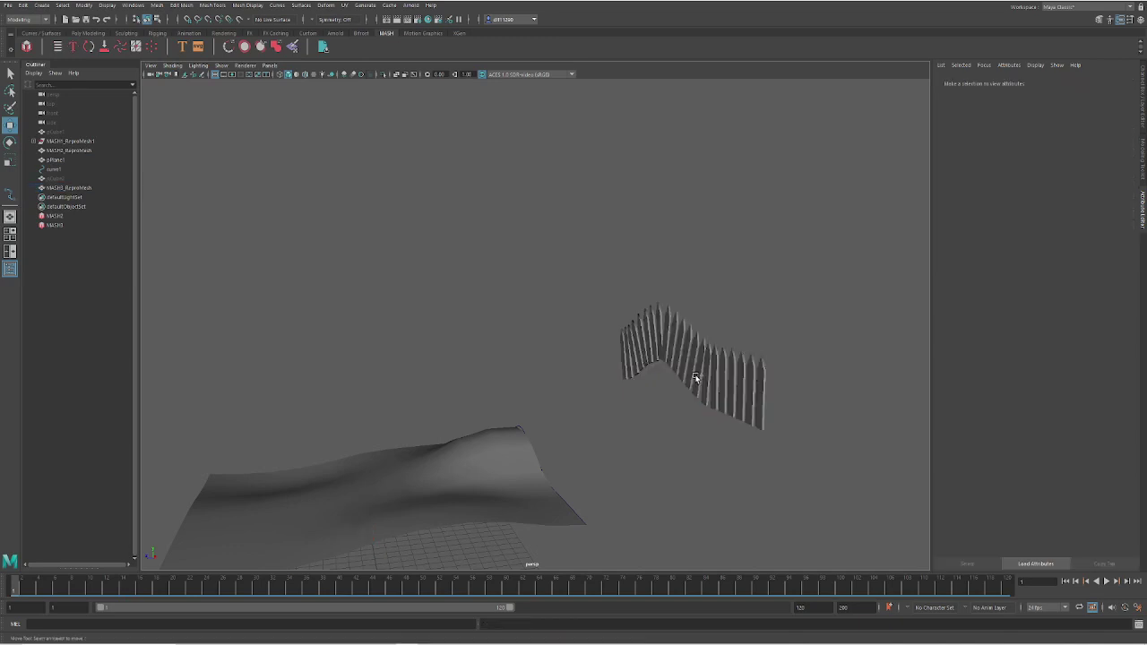
click(704, 381)
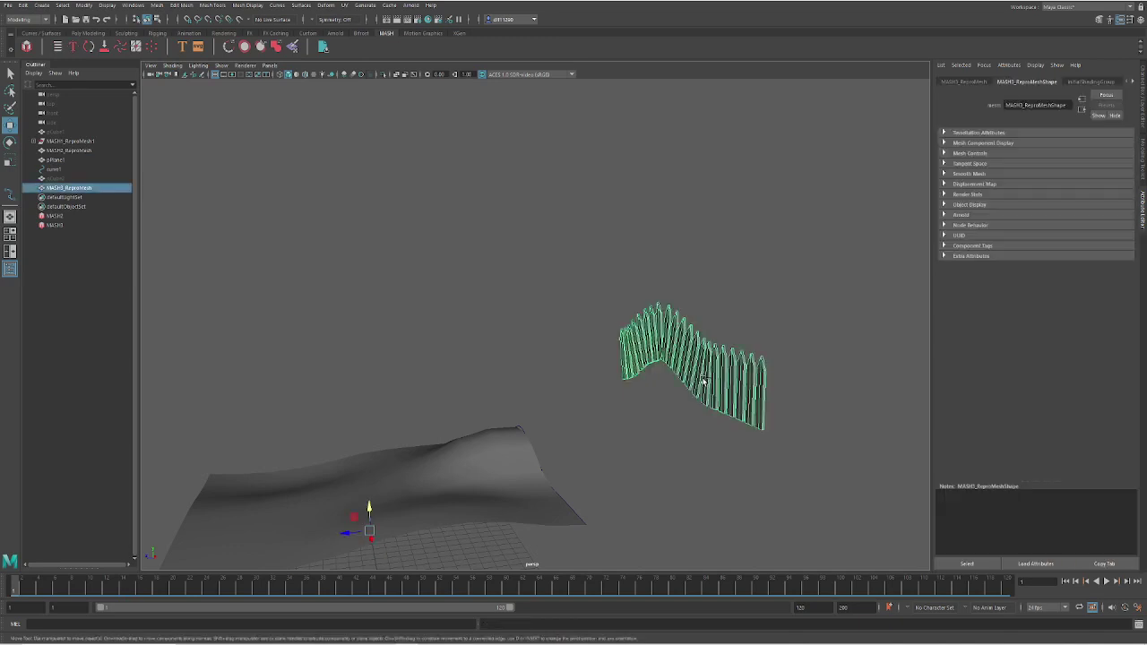
key(ctrl+d)
key(q)
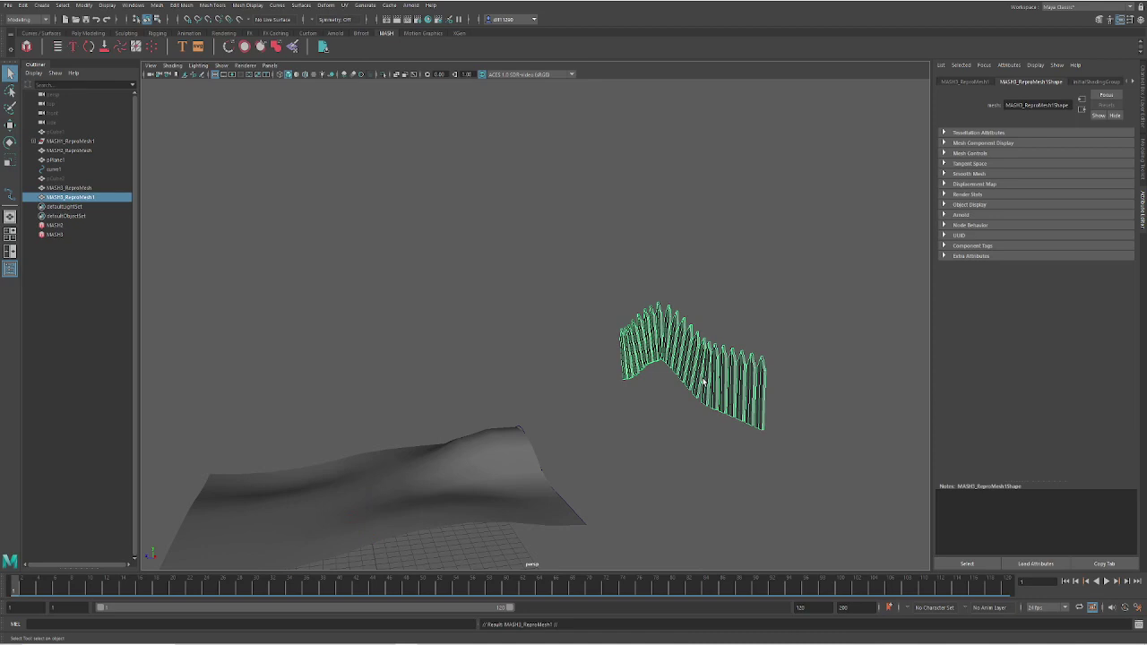
key(w)
drag(355, 541, 277, 537)
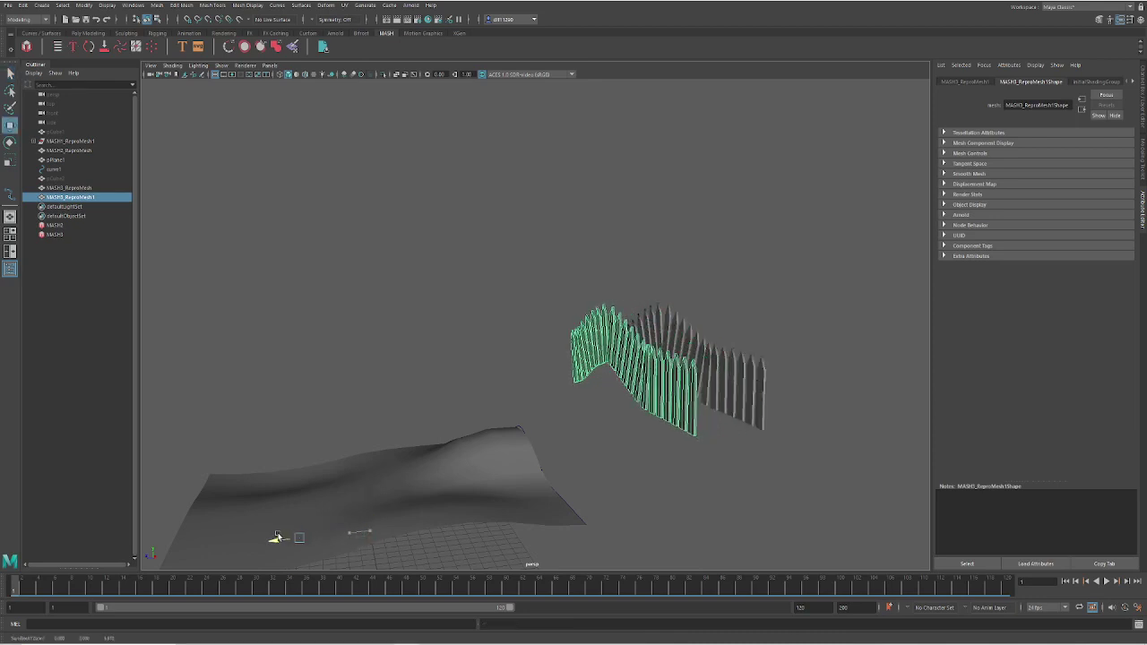
- Separate the duplicated fence mesh into individual pickets
click(157, 5)
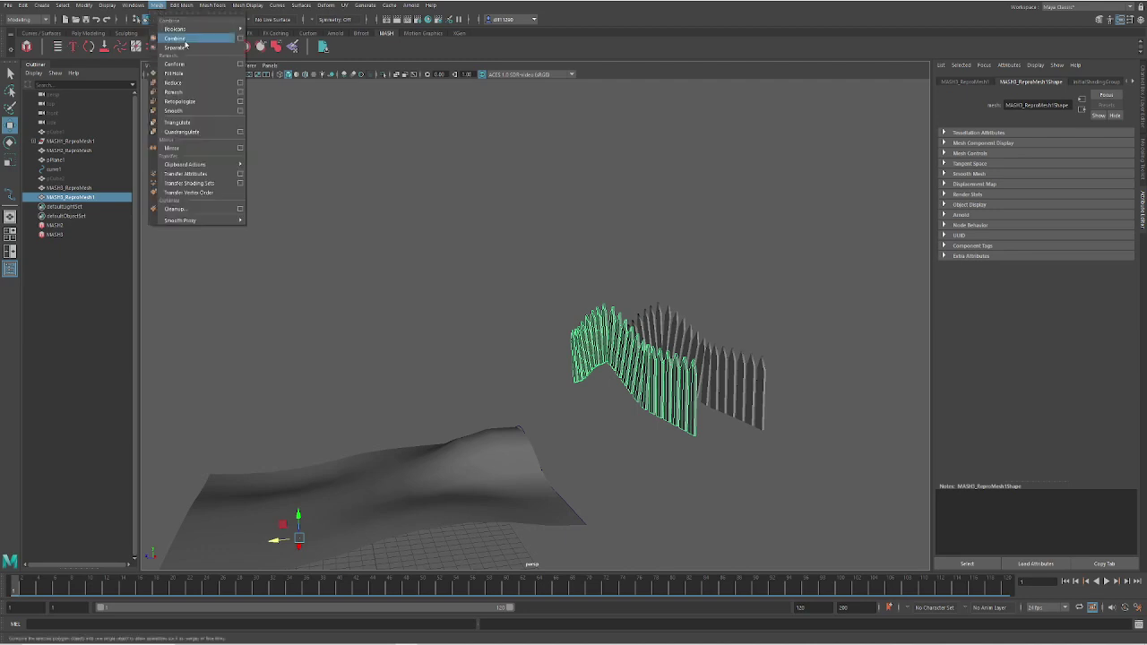
click(188, 36)
click(549, 391)
click(615, 375)
click(580, 340)
click(561, 368)
click(588, 339)
- Center the pivots of all the separated pickets and move them together down onto the terrain's hilly edge
alt+drag(595, 394, 540, 410)
drag(635, 542, 630, 300)
alt+drag(561, 254, 571, 379)
click(83, 4)
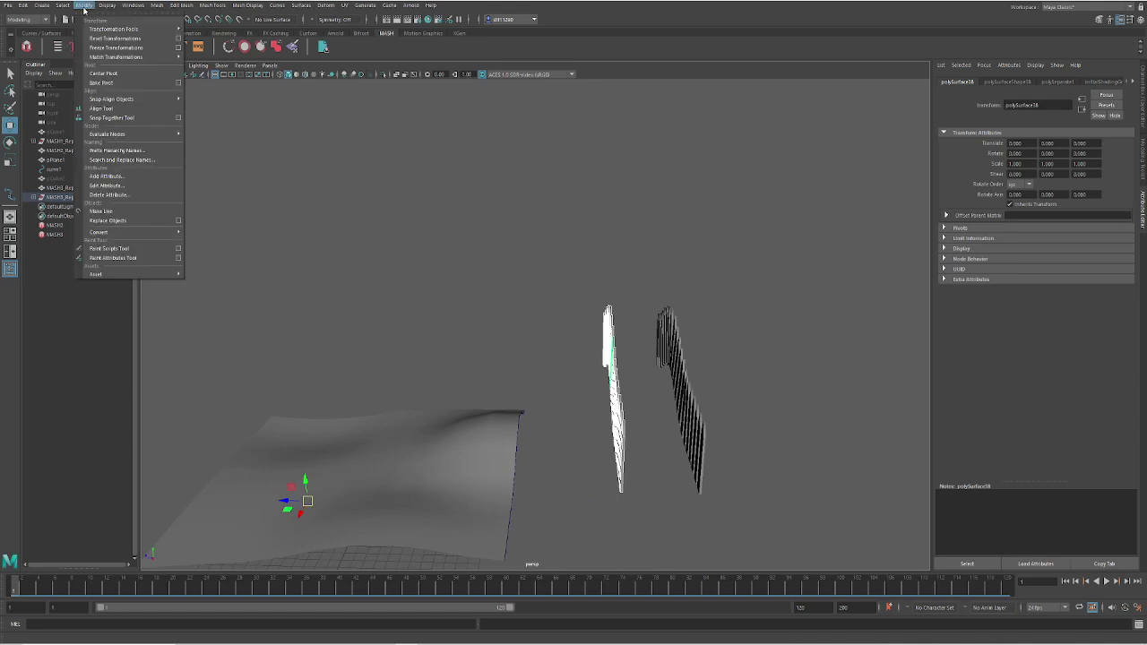
click(107, 76)
drag(590, 370, 577, 391)
scroll(518, 445, up, 2)
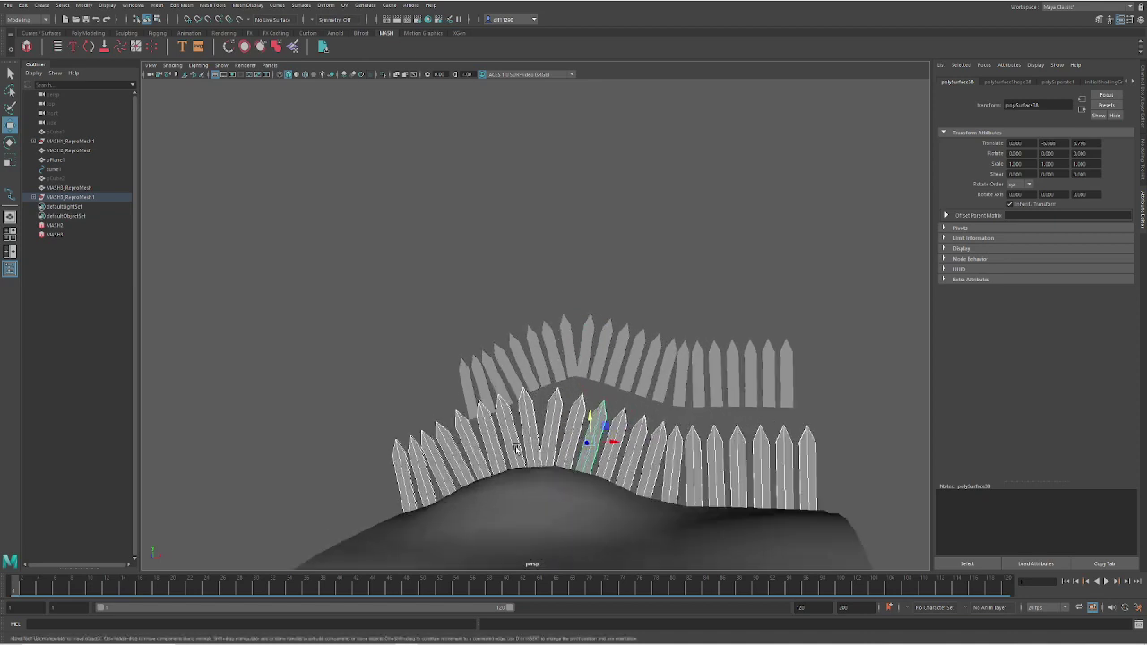
- Rotate one separated picket near the crest of the hill by about -1.6° around Z
click(563, 406)
click(550, 430)
scroll(519, 478, up, 2)
alt+drag(518, 480, 543, 472)
key(e)
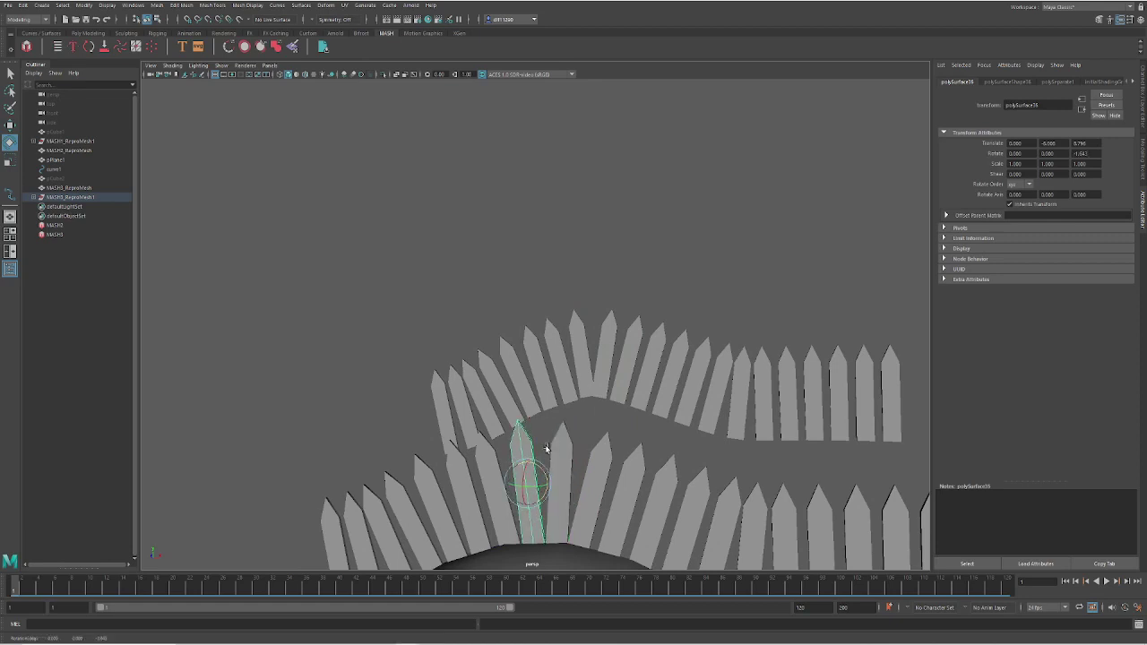
- Delete the original single-piece MASH3 fence mesh standing away from the terrain
scroll(548, 446, down, 4)
alt+drag(569, 422, 673, 433)
click(715, 396)
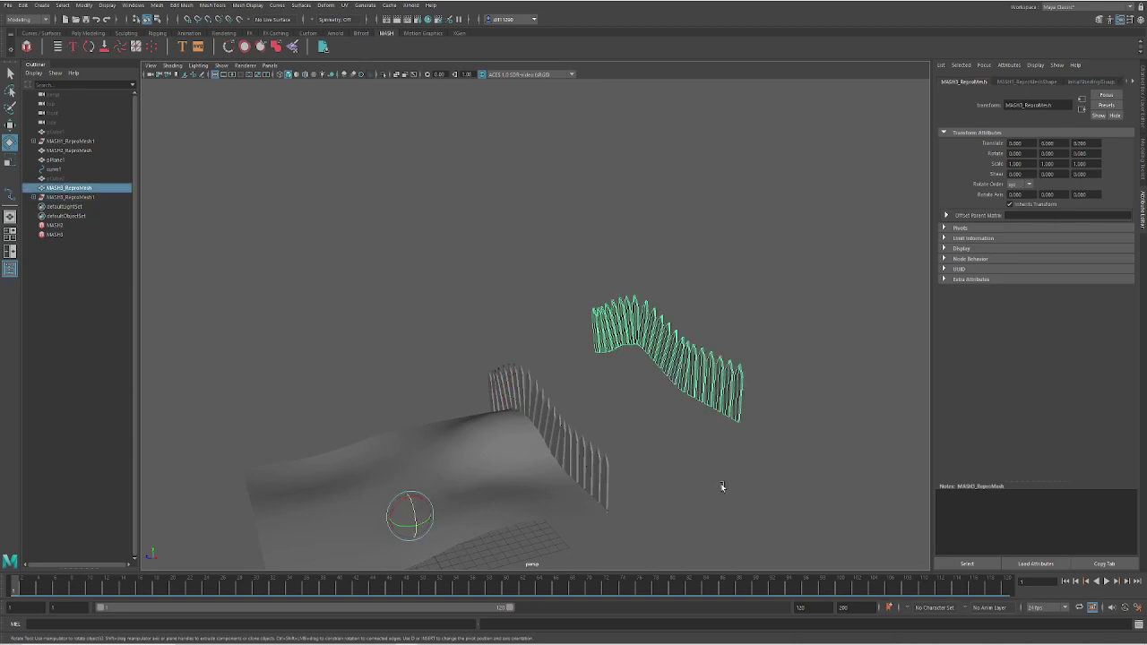
key(Delete)
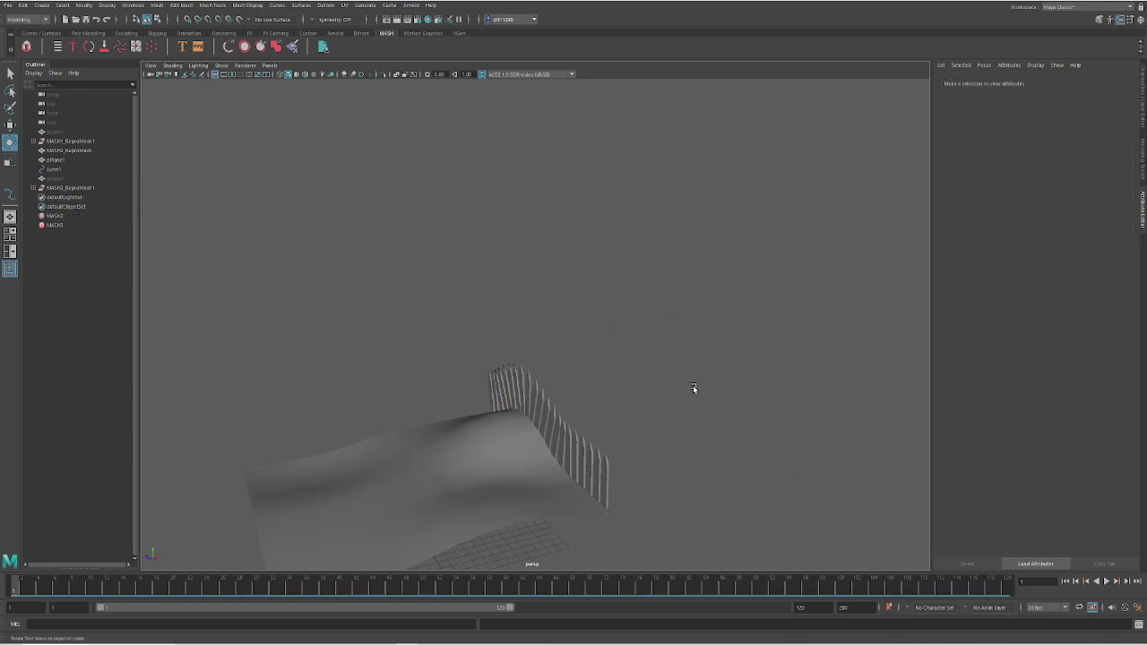
- Select the curve under the pickets and move it sideways, clear of the fence and terrain
alt+drag(693, 385, 611, 430)
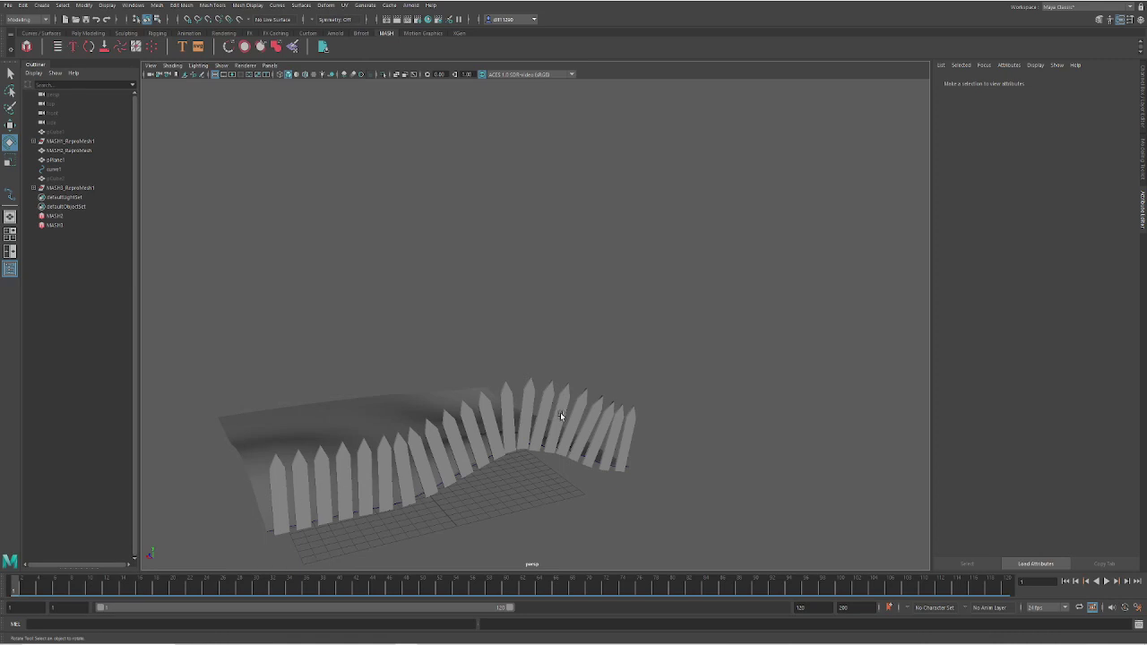
alt+drag(731, 447, 544, 516)
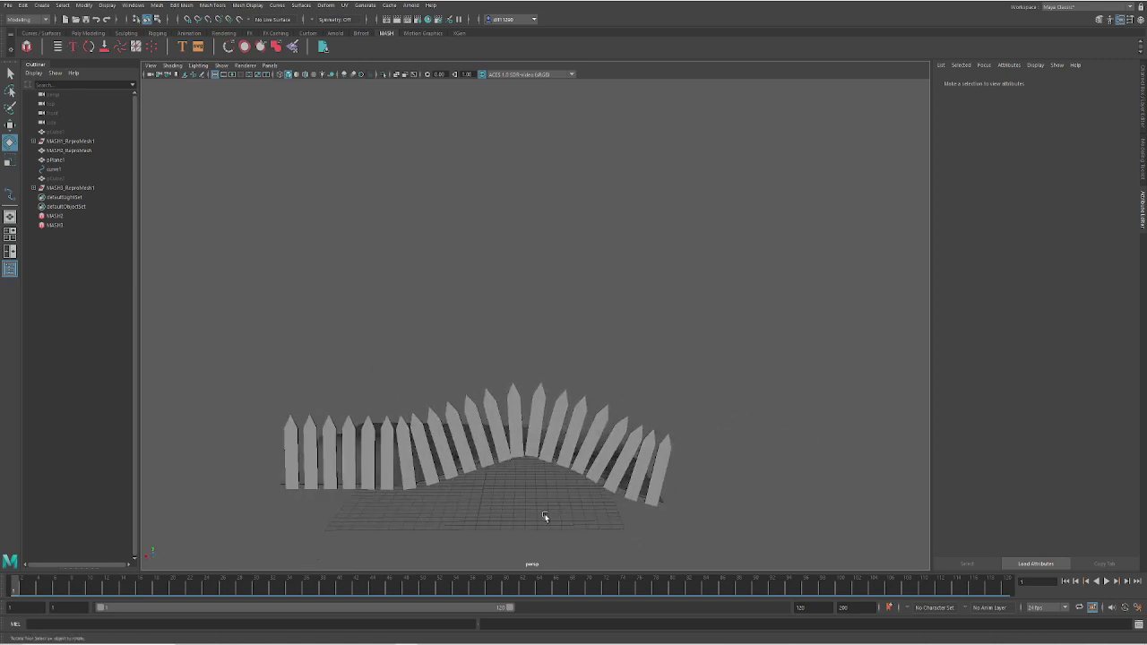
click(457, 468)
click(278, 487)
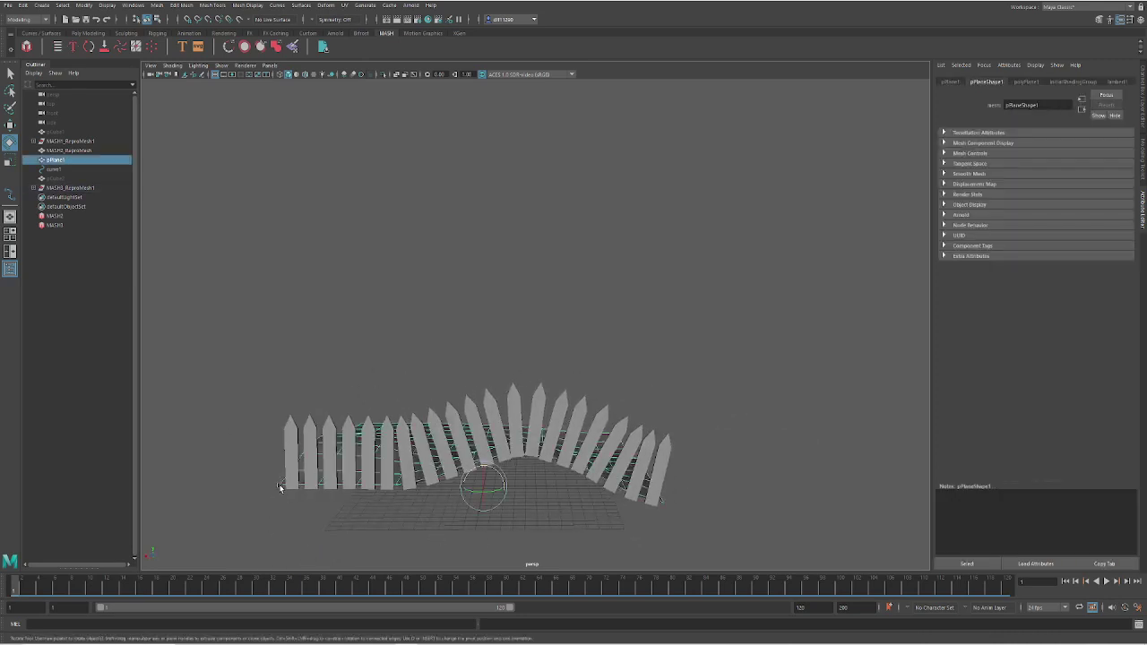
click(281, 507)
drag(282, 507, 256, 454)
alt+drag(184, 512, 238, 494)
shift+click(238, 495)
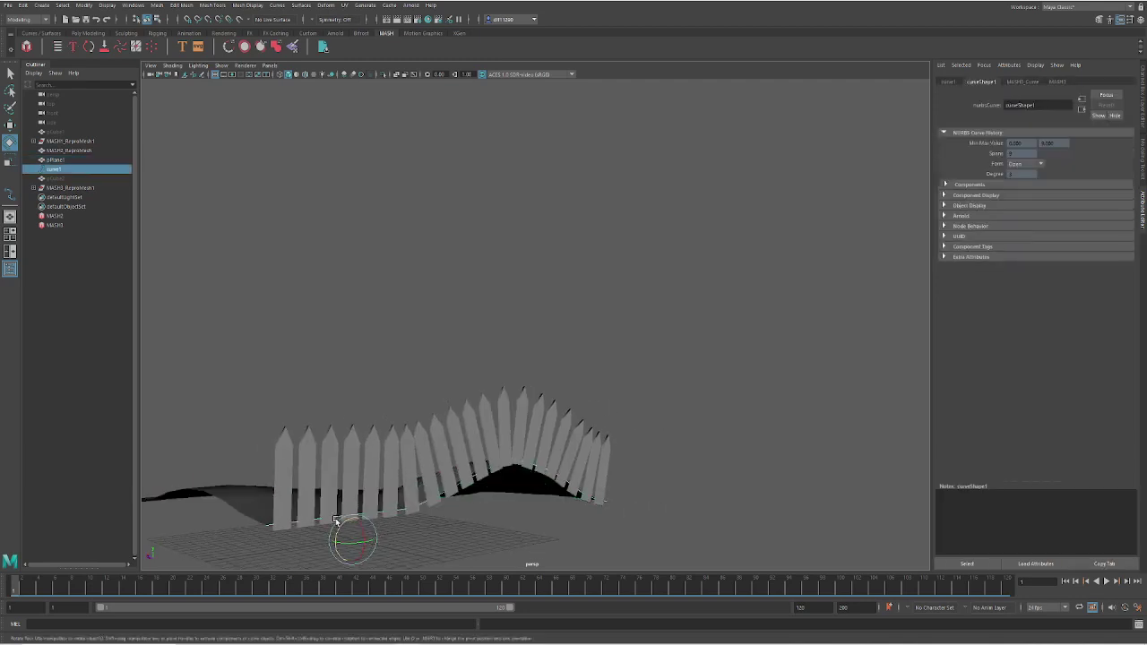
key(w)
scroll(404, 505, down, 3)
drag(399, 470, 560, 468)
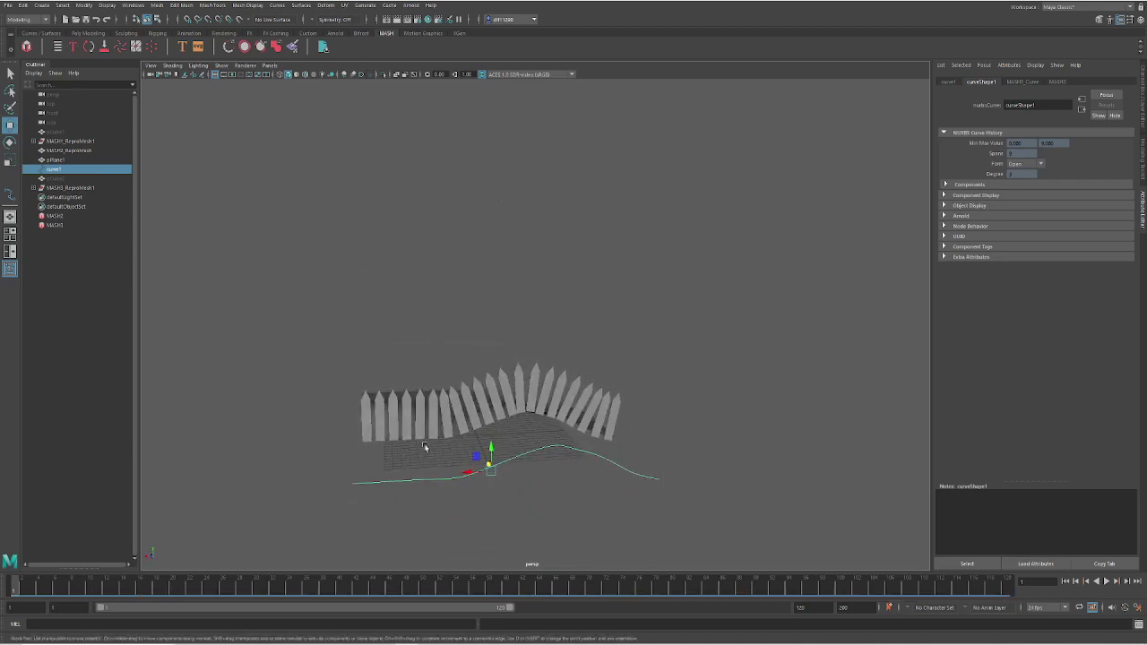
- Create a polygon cube and move it close to the near end of the curve
alt+drag(325, 556, 581, 501)
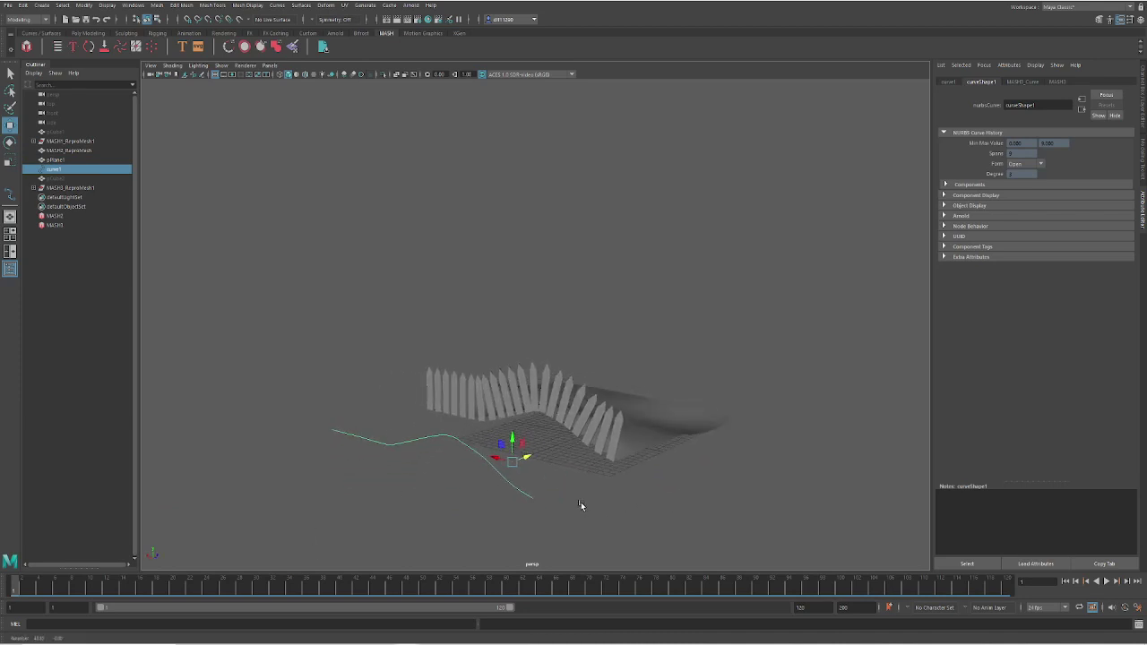
click(88, 33)
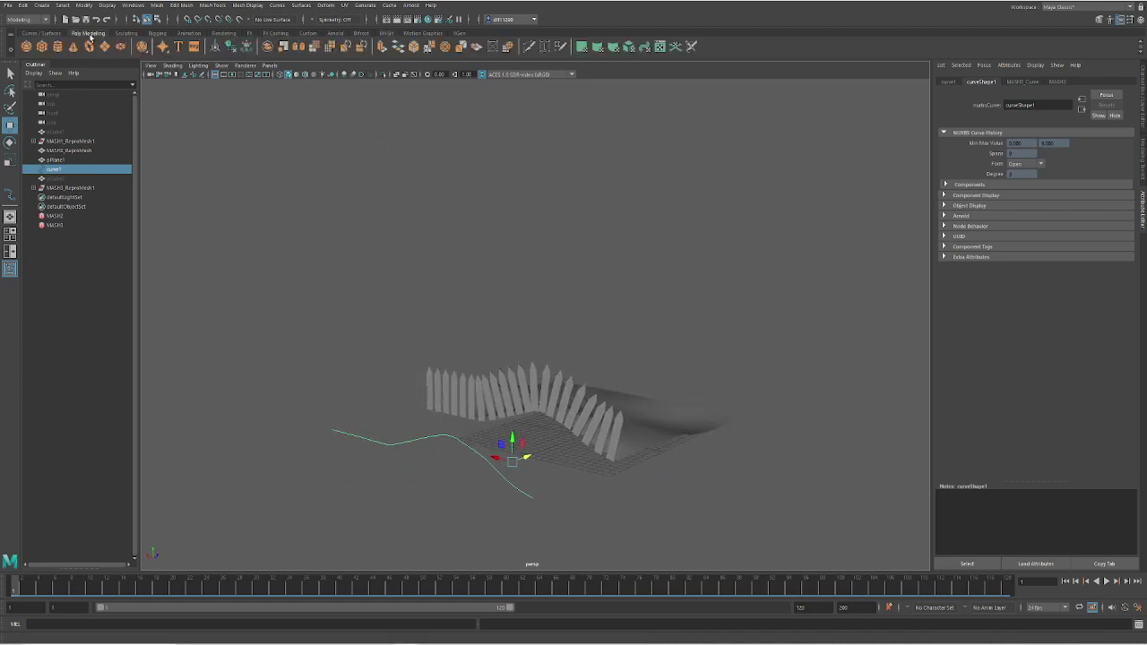
click(42, 47)
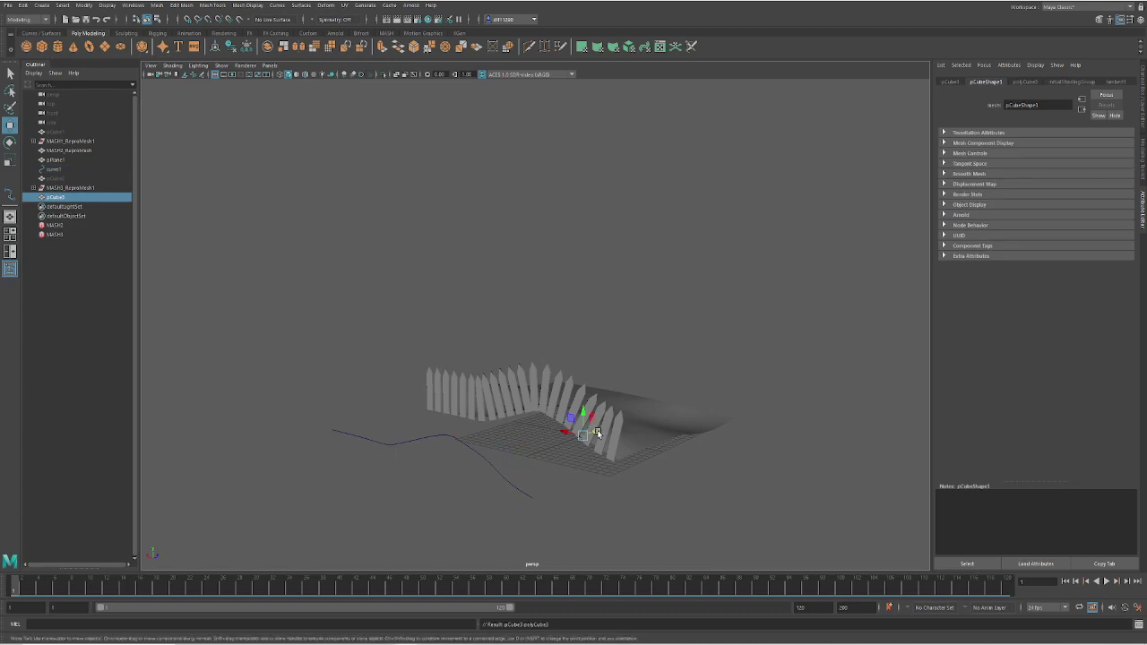
drag(598, 434, 461, 526)
drag(425, 489, 444, 512)
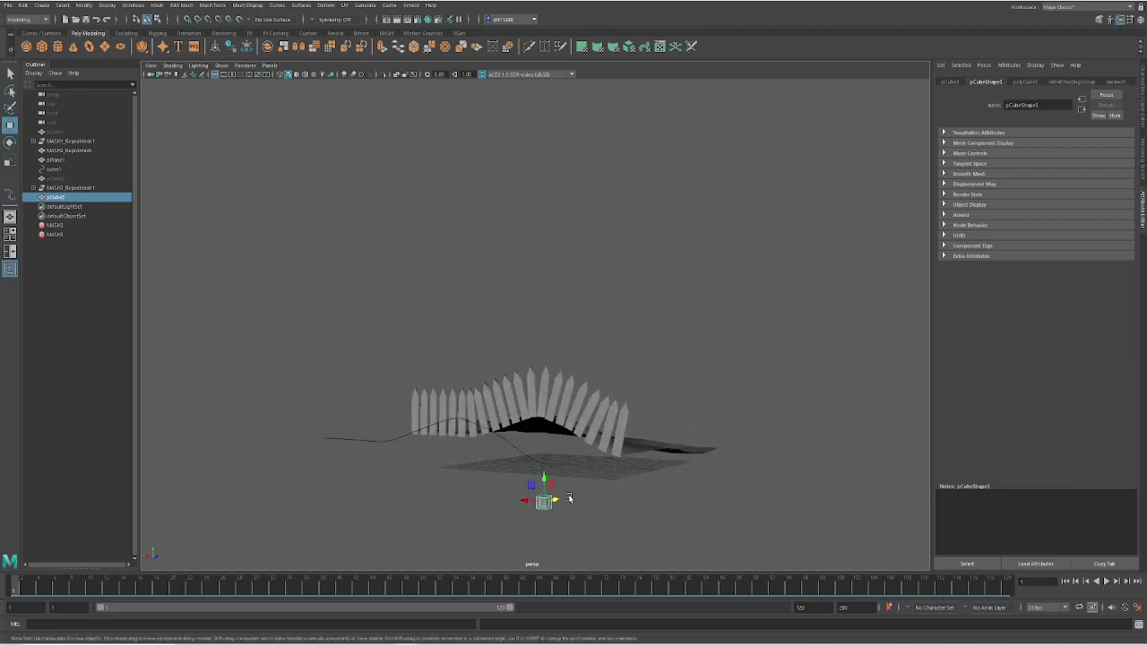
alt+drag(621, 509, 584, 507)
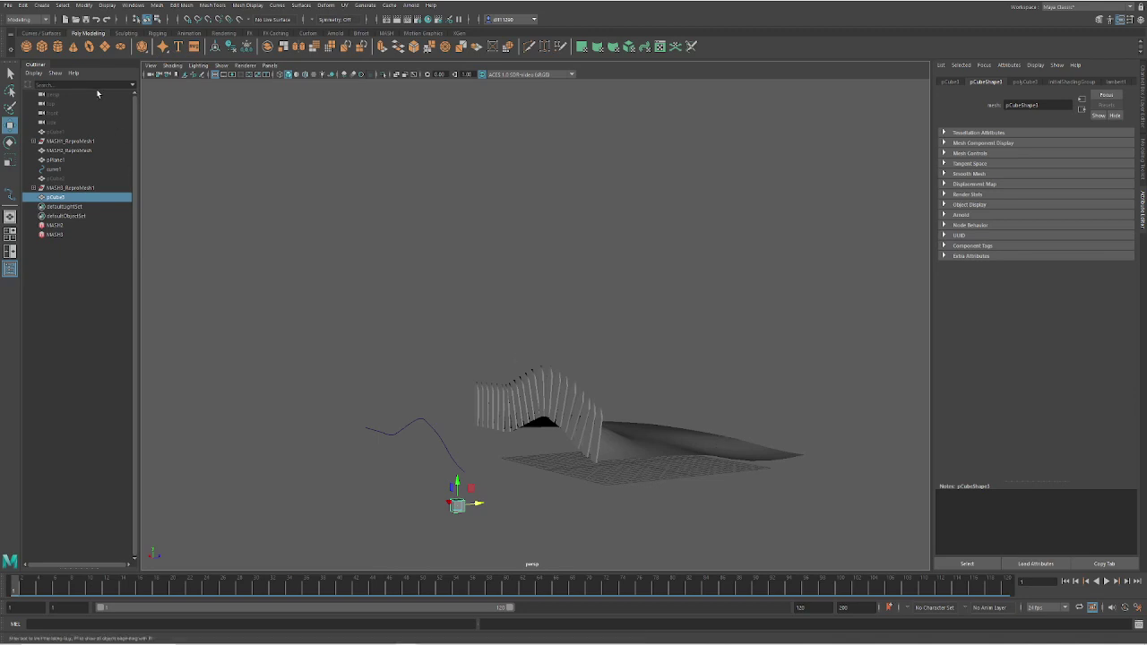
- Create a polygon cylinder and move it next to the cube near the curve's end
click(58, 46)
drag(620, 463, 534, 477)
key(ctrl+z)
alt+drag(655, 501, 640, 517)
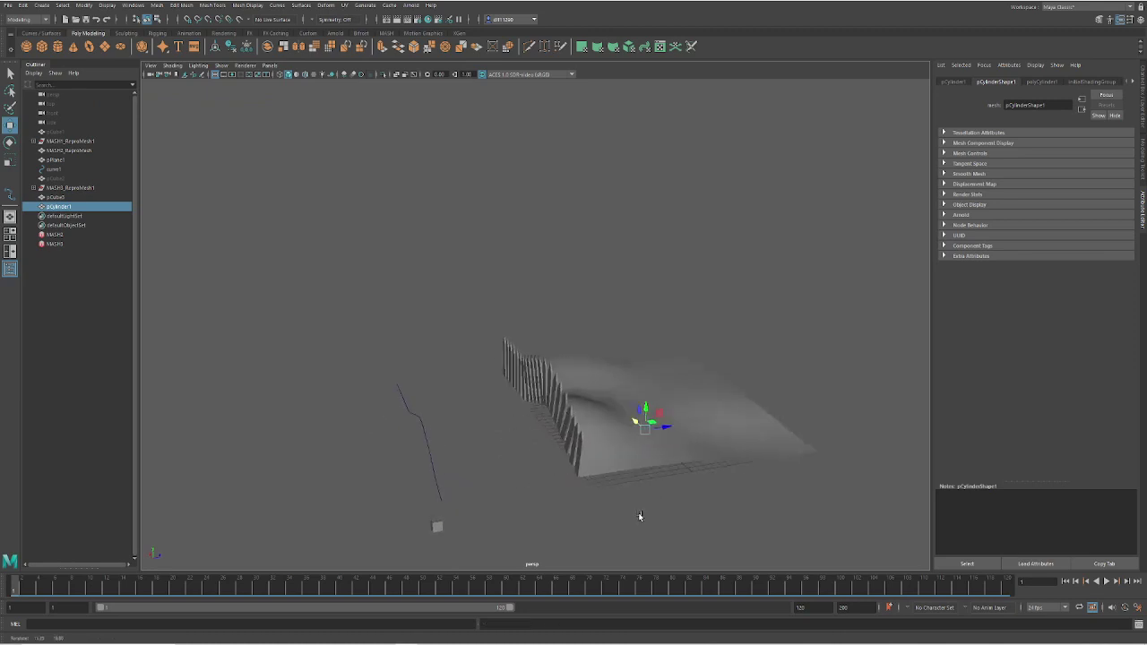
drag(666, 431, 490, 471)
alt+drag(387, 516, 653, 528)
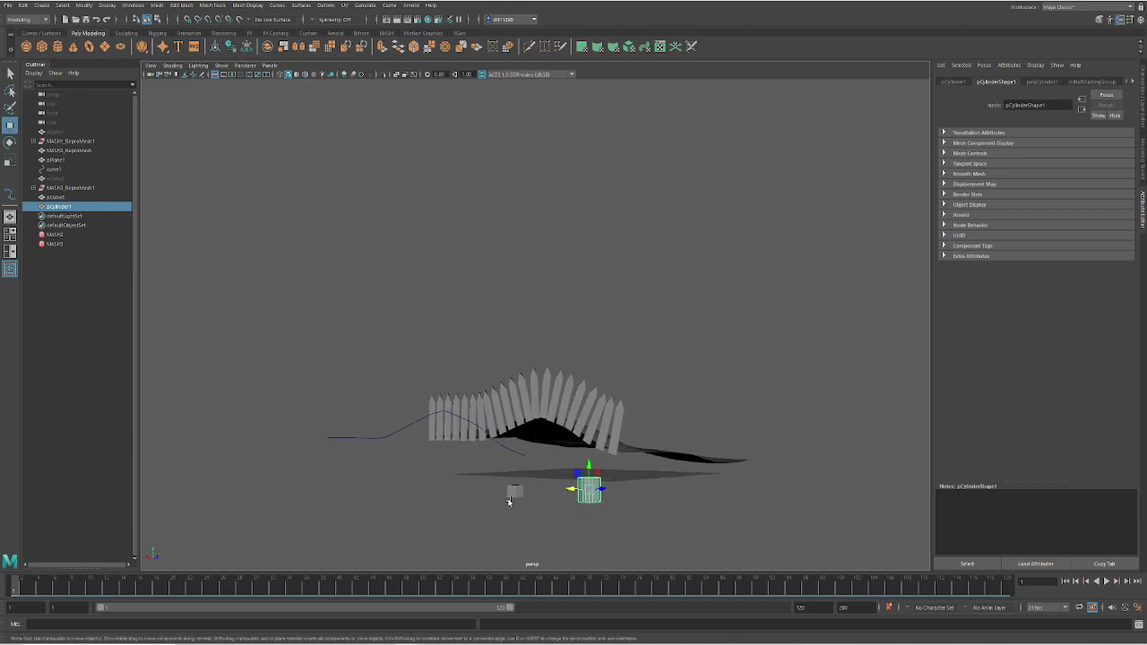
alt+drag(536, 522, 654, 532)
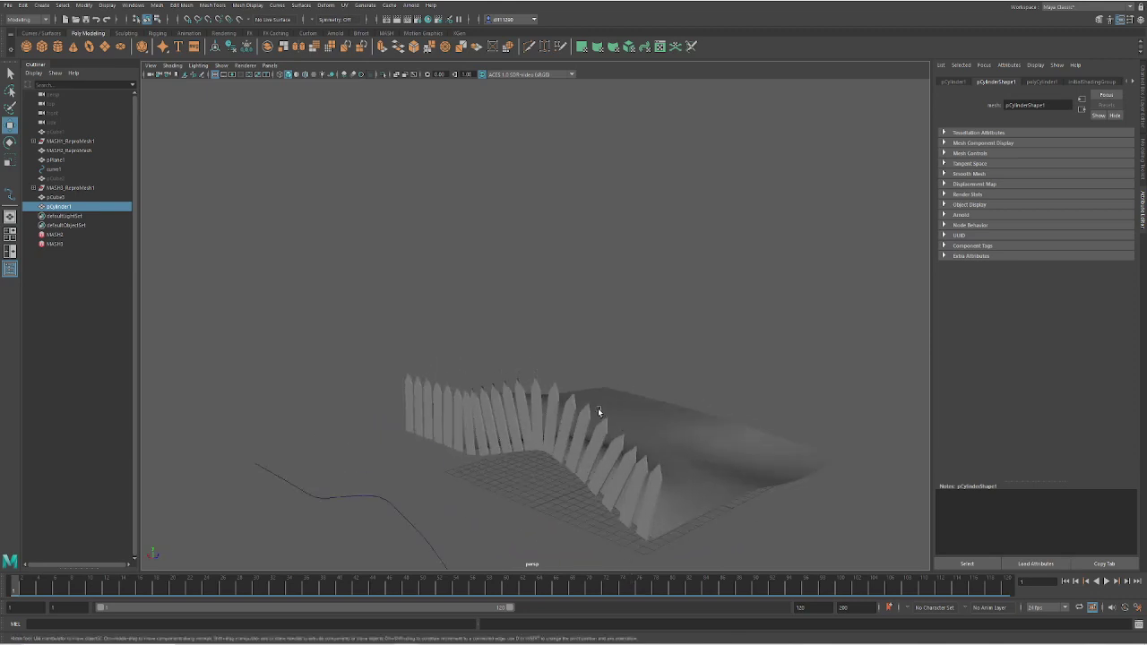
scroll(596, 413, down, 3)
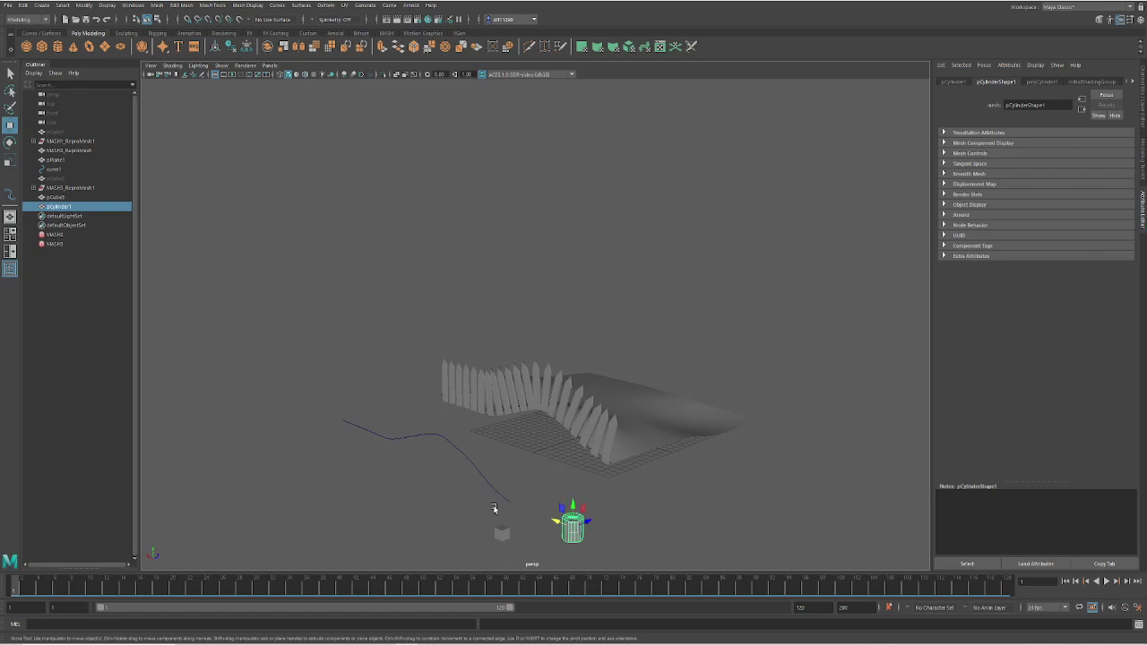
- Set the cylinder's Subdivisions Caps to 0
click(1141, 88)
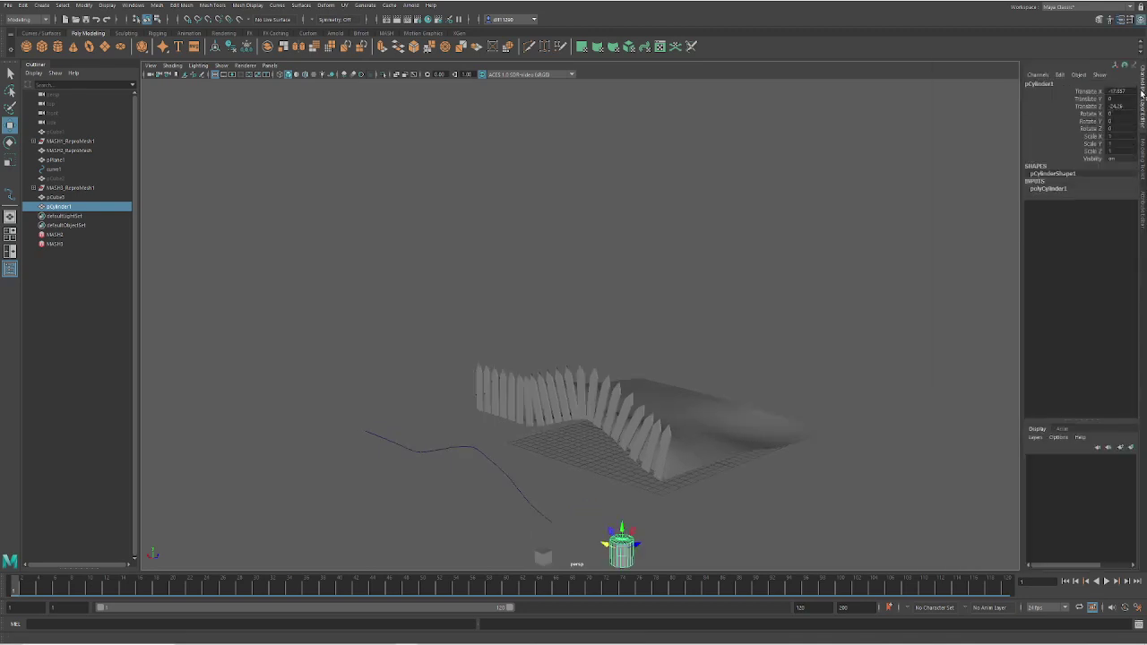
click(1050, 189)
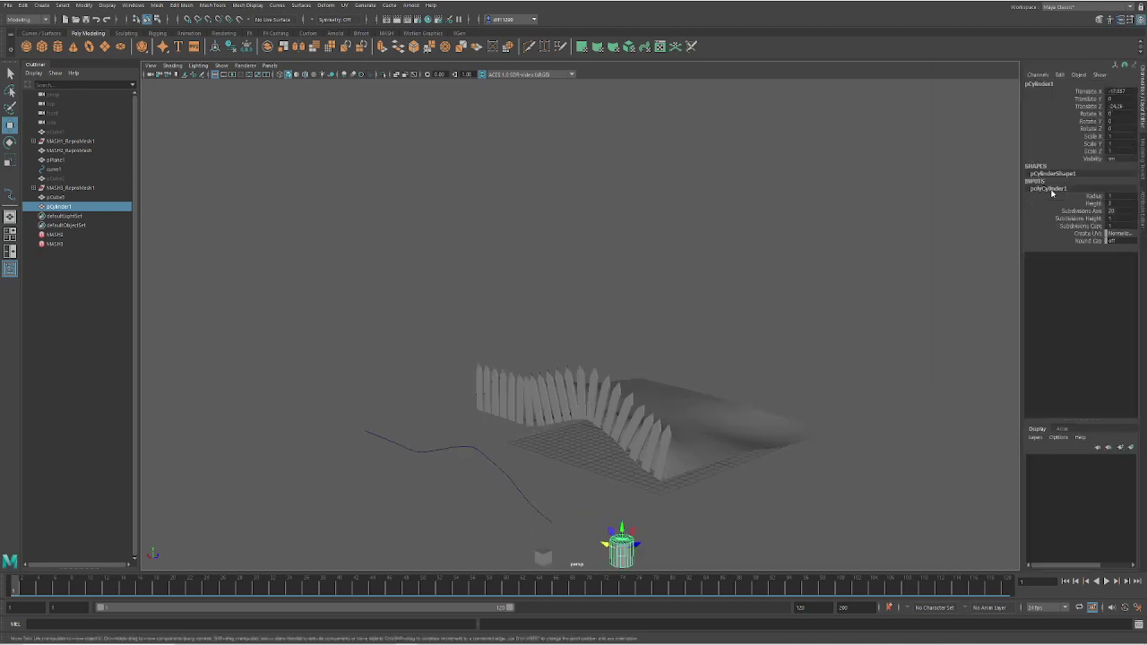
double_click(1117, 226)
text(0)
key(Return)
scroll(622, 443, down, 3)
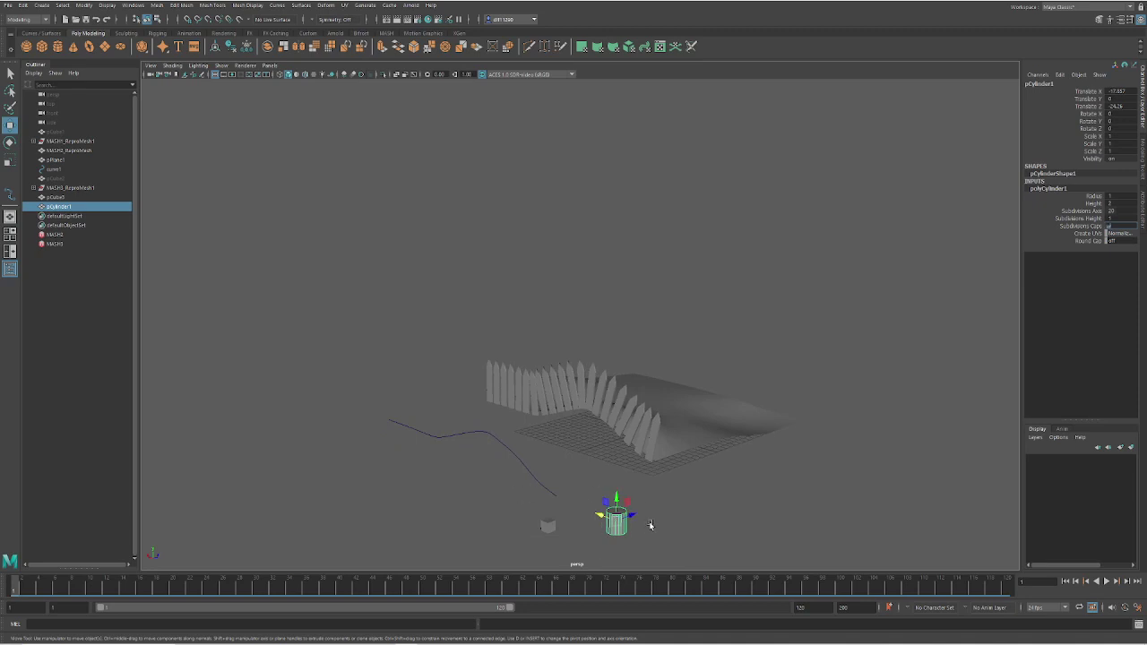
- Rotate the cylinder about -90° around Z so that it lies on its side
right_drag(618, 526, 663, 383)
key(e)
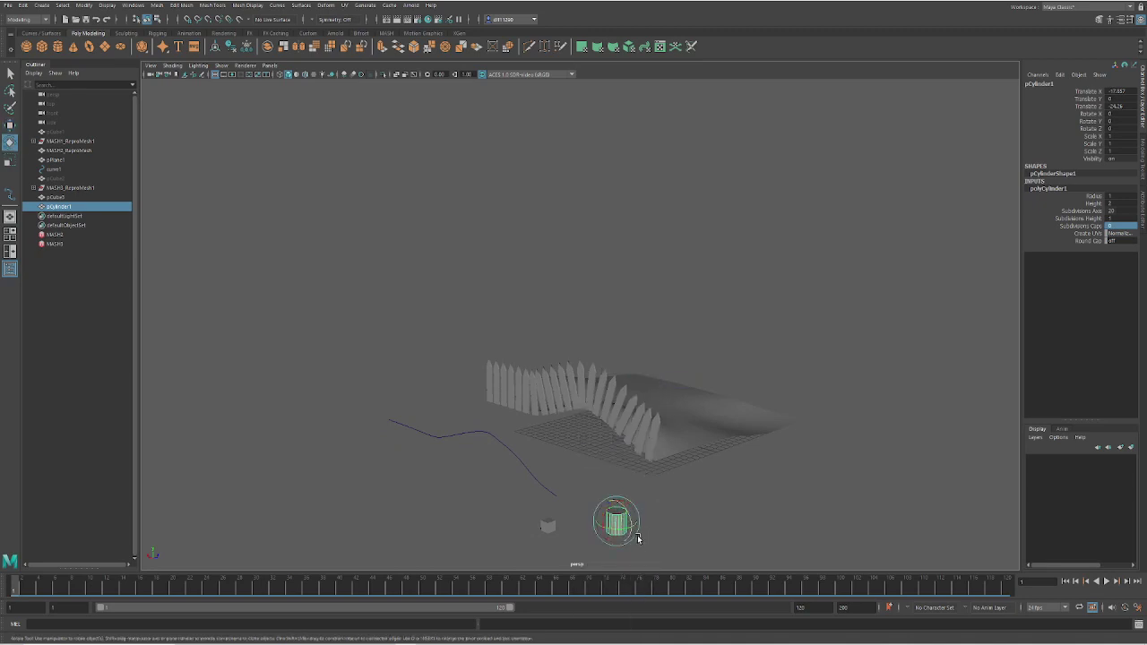
drag(637, 529, 615, 473)
alt+drag(579, 534, 627, 520)
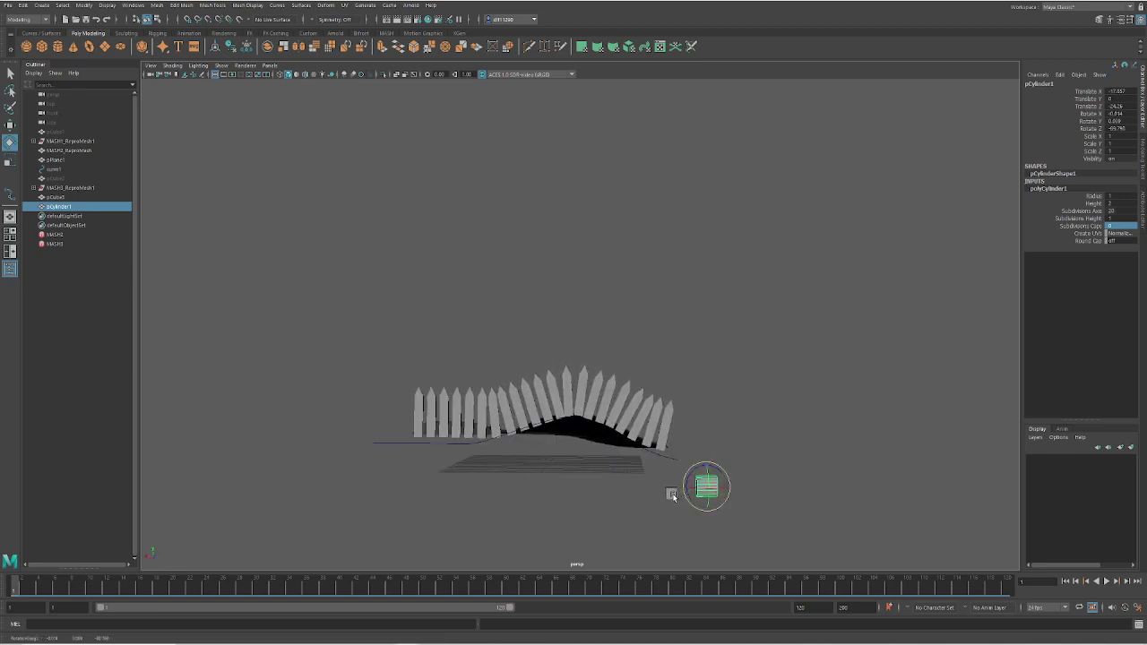
- Move the cube up and over so that it sits right at the end of the curve
click(671, 493)
alt+drag(707, 524, 664, 529)
key(w)
mouse_move(574, 479)
mouse_down()
mouse_move(590, 448)
mouse_move(570, 466)
mouse_up()
alt+drag(627, 523, 710, 517)
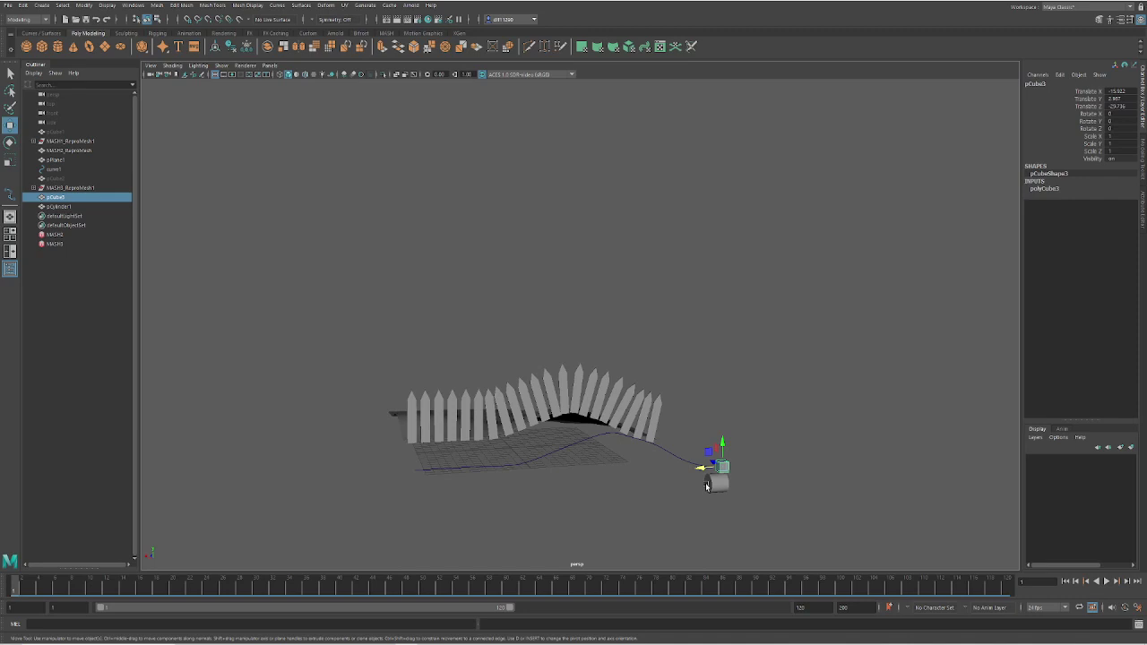
scroll(788, 511, up, 2)
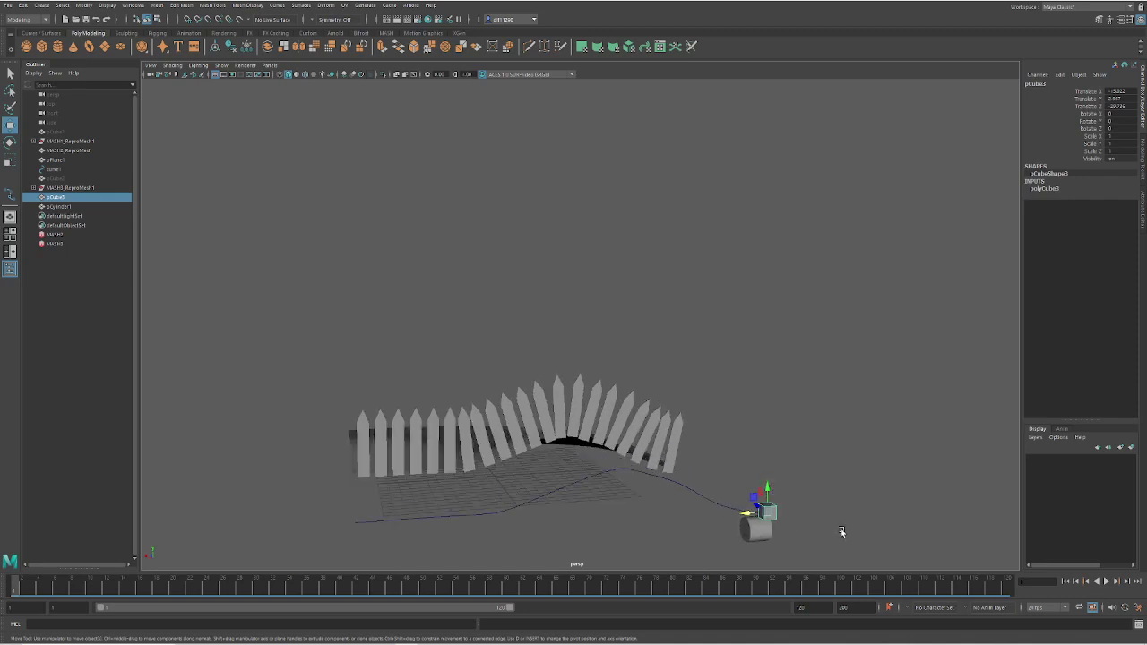
alt+middle_drag(846, 505, 683, 417)
scroll(627, 441, up, 3)
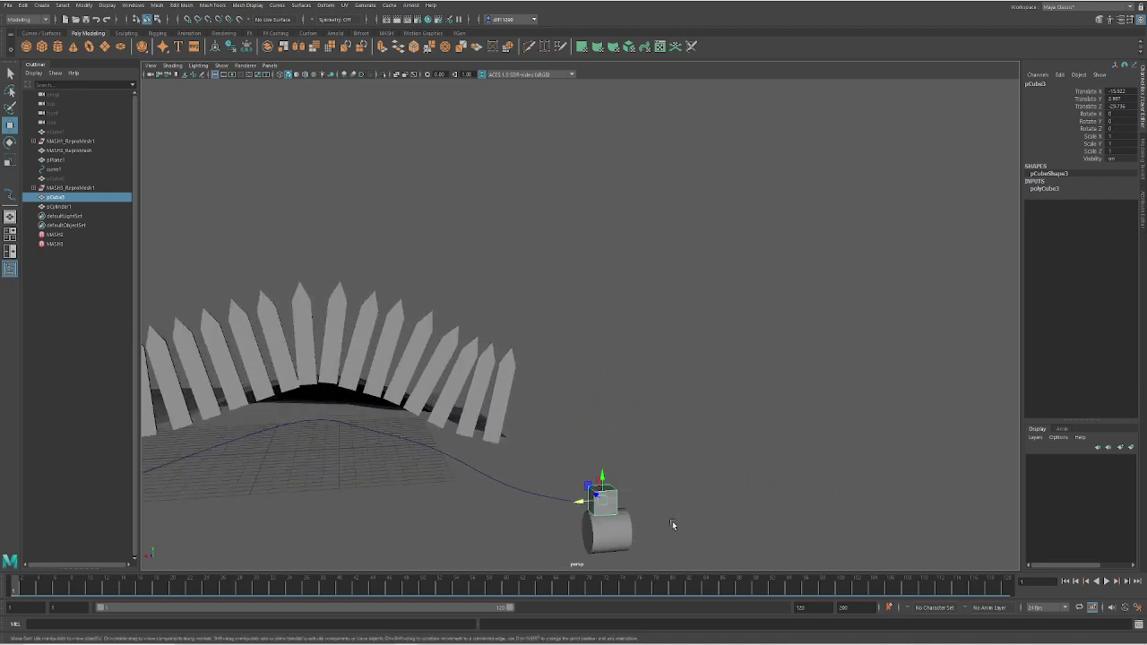
alt+drag(668, 522, 651, 524)
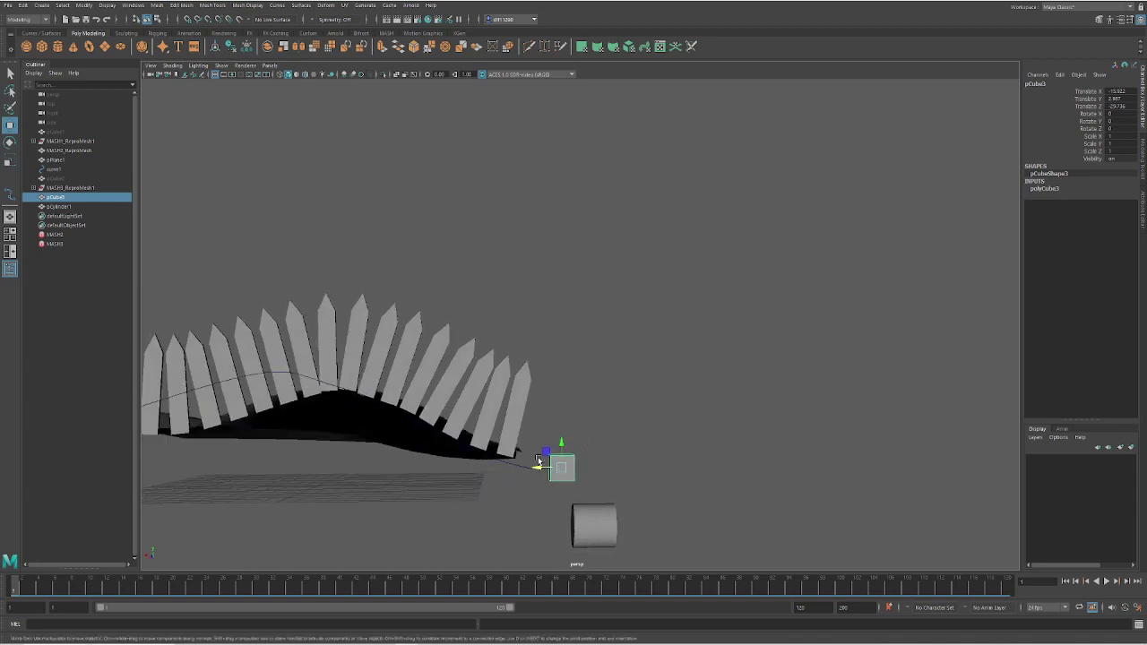
- Scale the cube down along Z to about 0.776
alt+drag(567, 488, 594, 502)
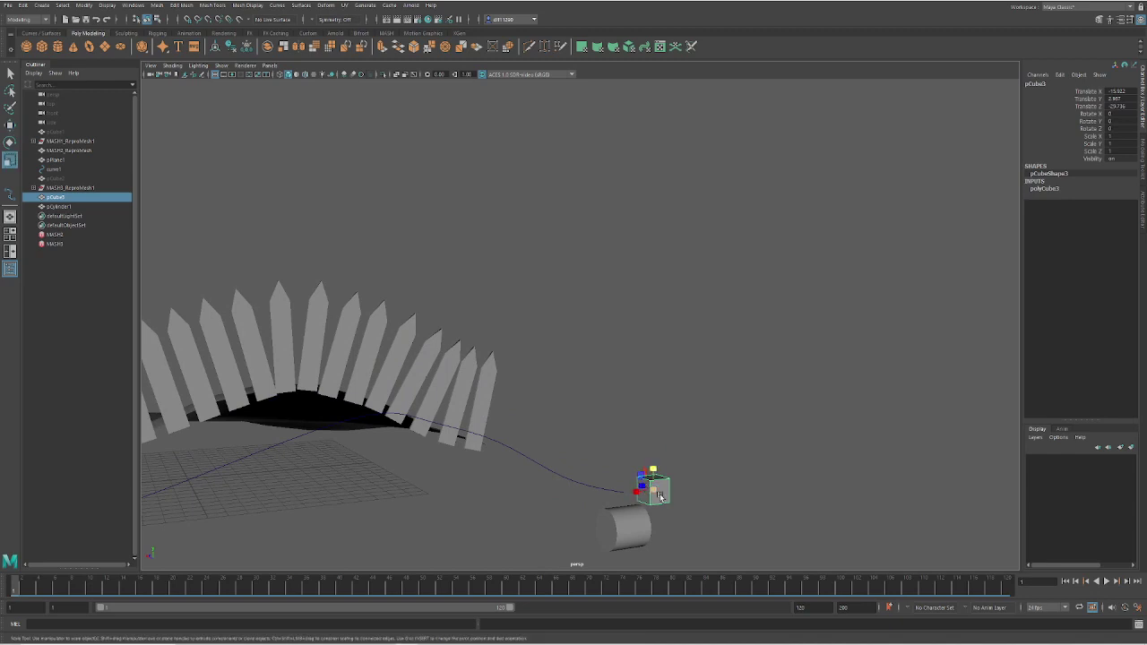
alt+drag(650, 491, 704, 502)
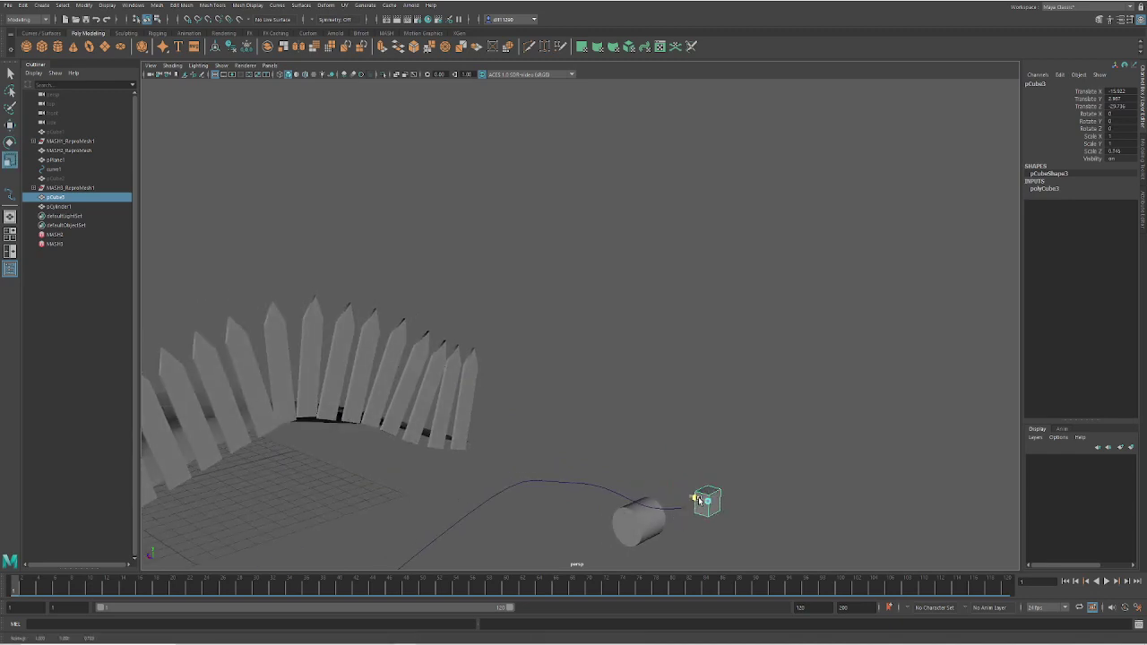
drag(700, 501, 704, 501)
alt+drag(751, 531, 706, 516)
alt+drag(590, 481, 672, 502)
scroll(810, 502, up, 2)
drag(775, 531, 717, 512)
alt+drag(507, 430, 702, 546)
drag(768, 521, 761, 536)
scroll(685, 471, down, 3)
alt+drag(570, 516, 639, 511)
- Delete the cube's faces except one end face, leaving a flat square profile at the curve's end
click(598, 522)
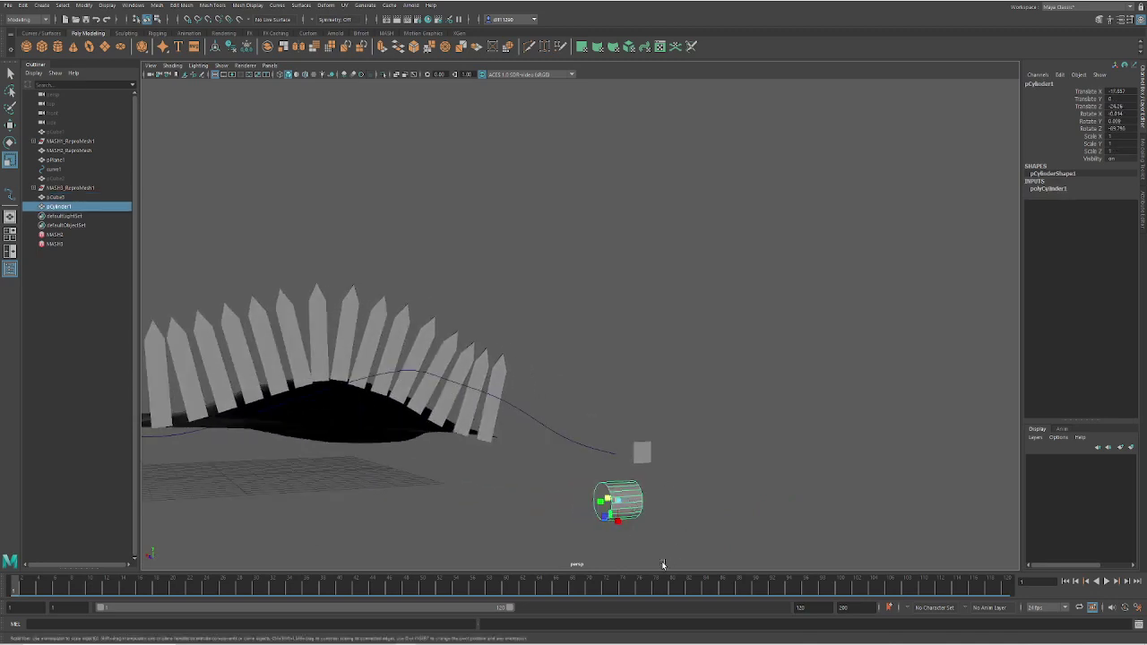
alt+drag(674, 522, 613, 471)
click(598, 455)
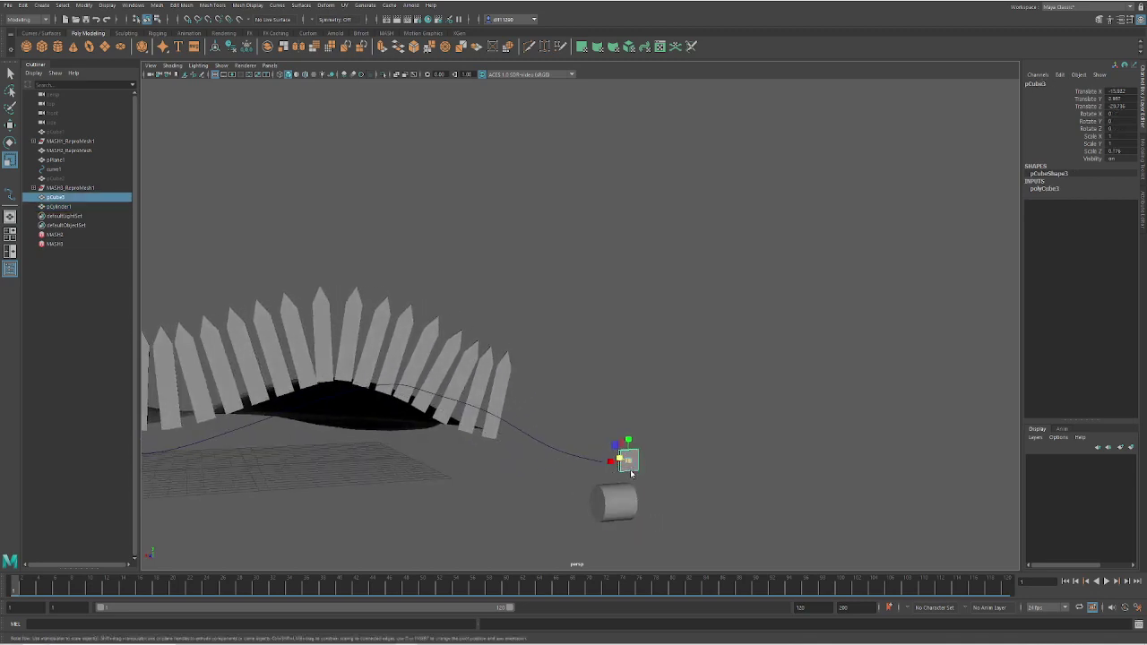
right_drag(631, 472, 628, 421)
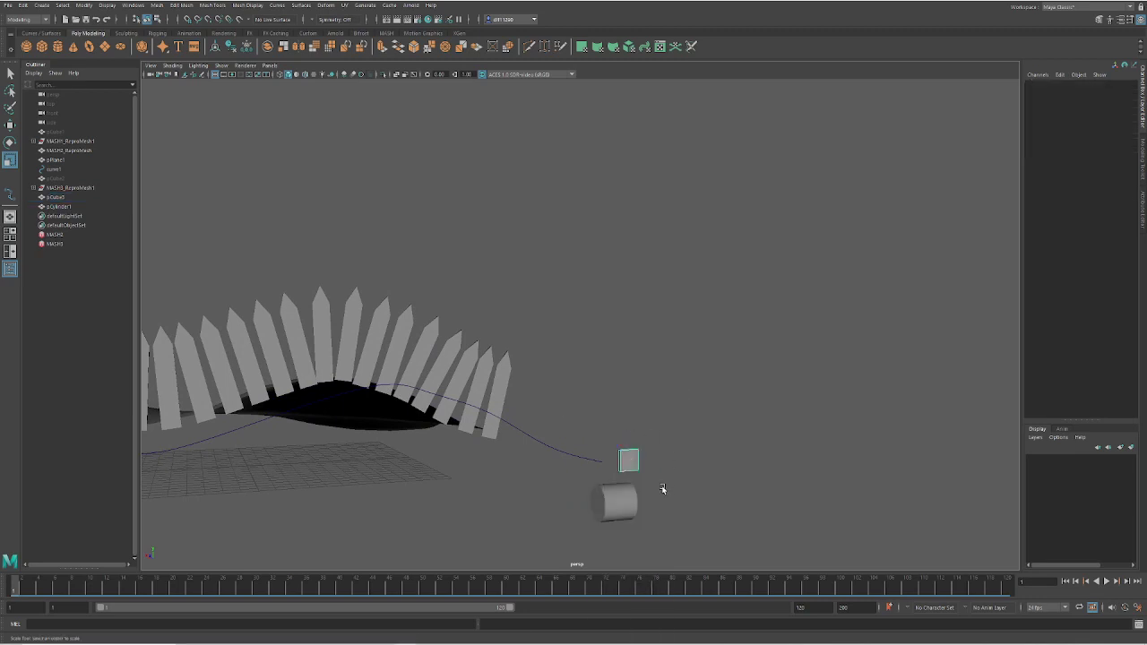
drag(662, 489, 606, 444)
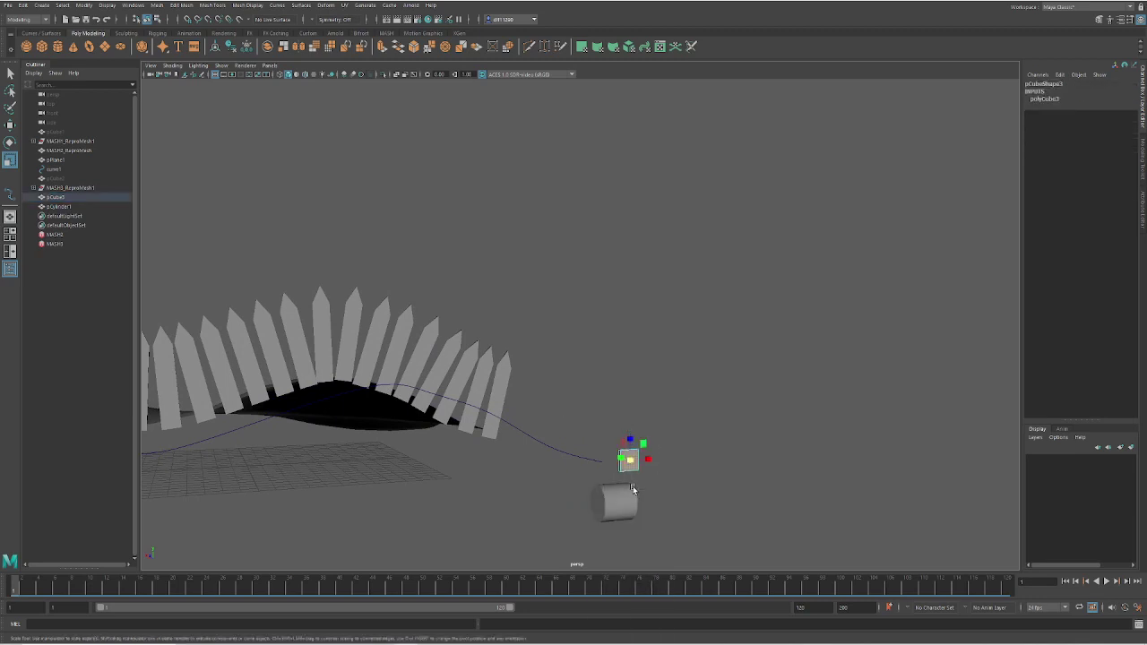
alt+drag(632, 489, 625, 515)
click(678, 503)
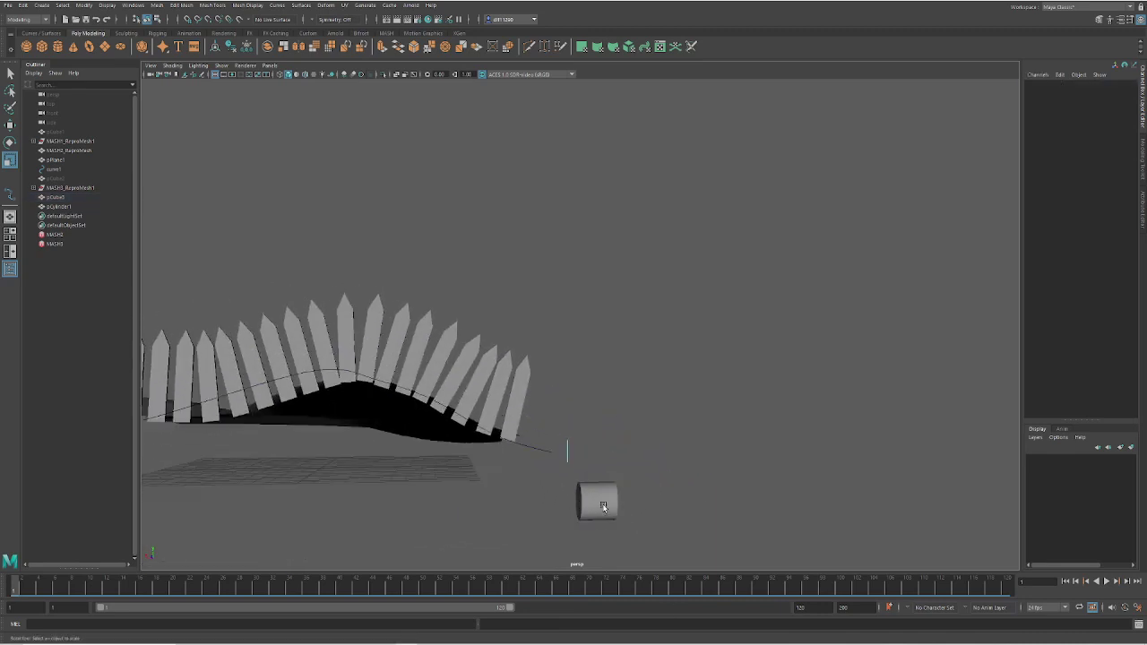
- Delete the cylinder's faces except one end cap, leaving a flat round profile
click(603, 507)
right_drag(607, 496, 609, 422)
drag(656, 555, 599, 426)
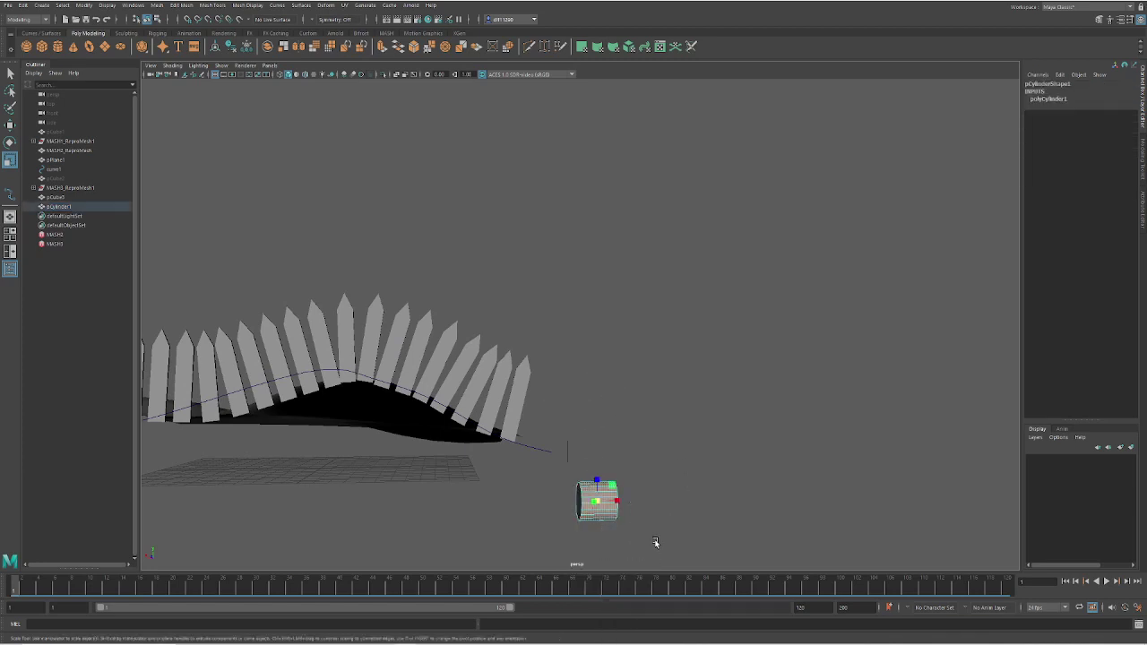
key(Delete)
- Delete the square profile's construction history and freeze its transformations
alt+drag(654, 542, 624, 507)
click(617, 496)
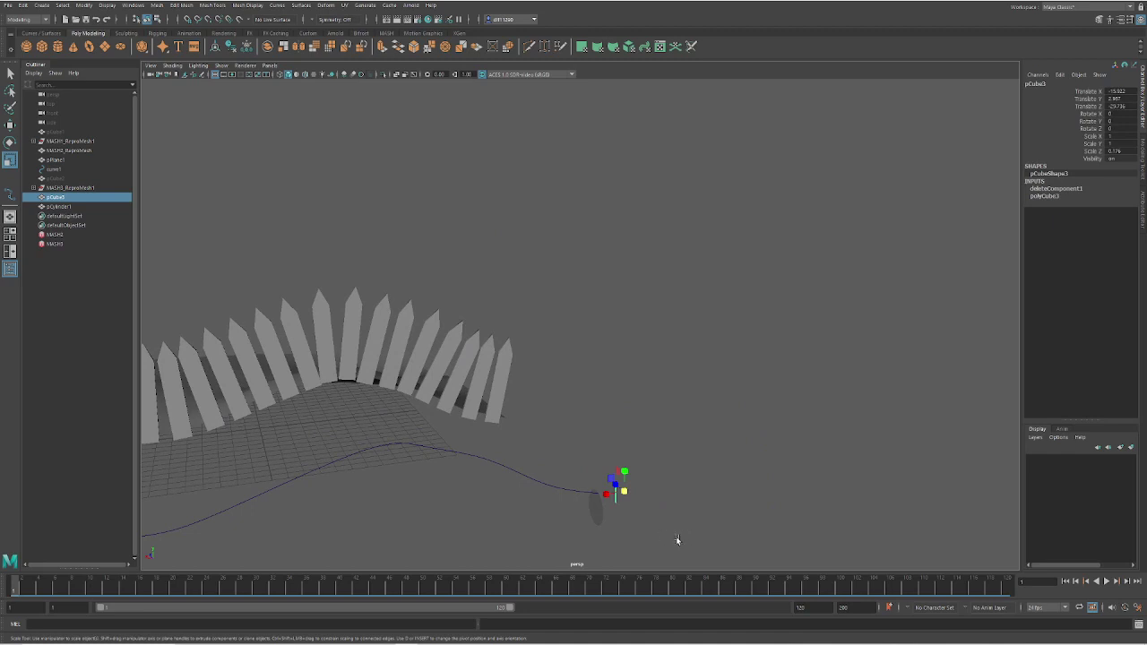
alt+drag(670, 539, 613, 523)
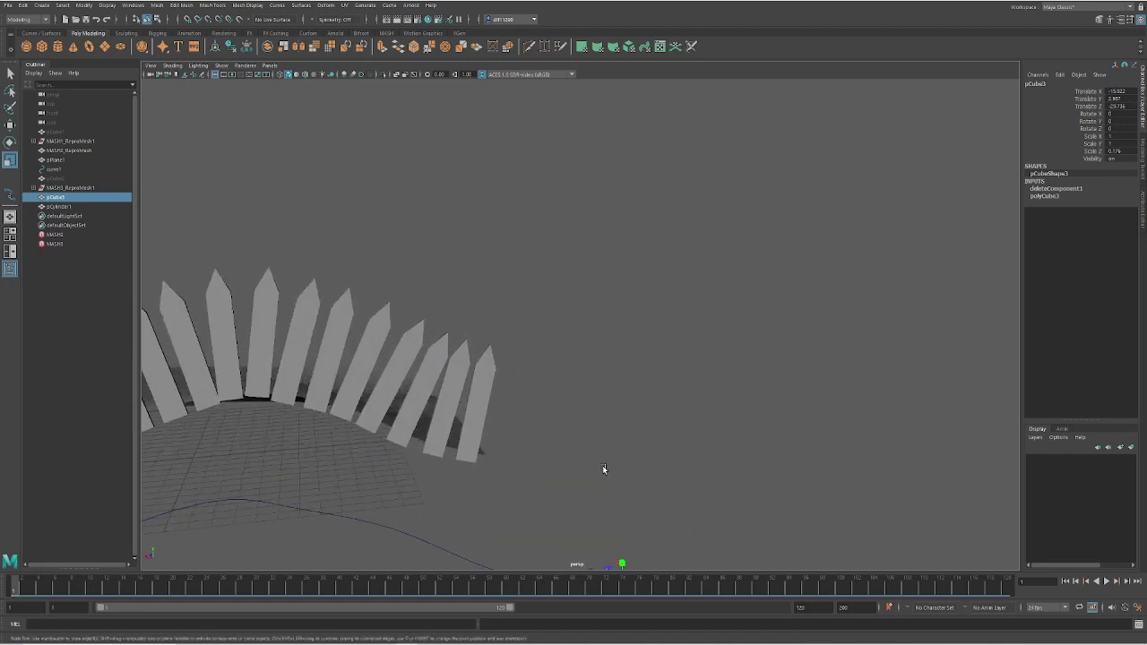
alt+drag(602, 471, 605, 502)
key(f)
scroll(619, 498, down, 5)
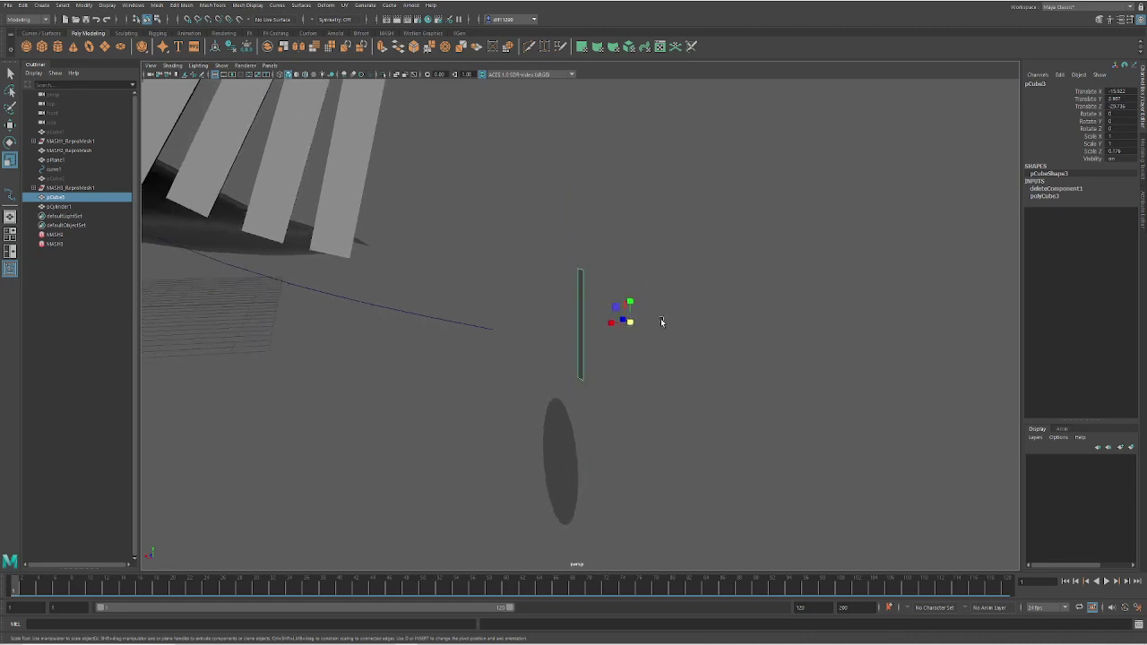
click(22, 5)
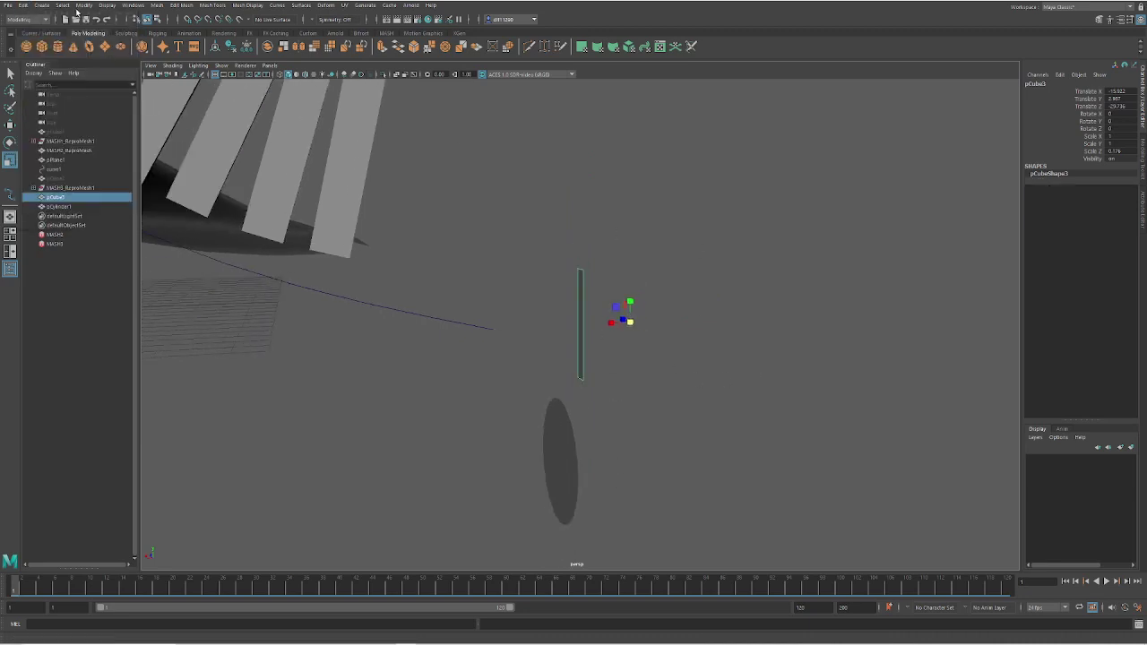
click(82, 5)
click(116, 48)
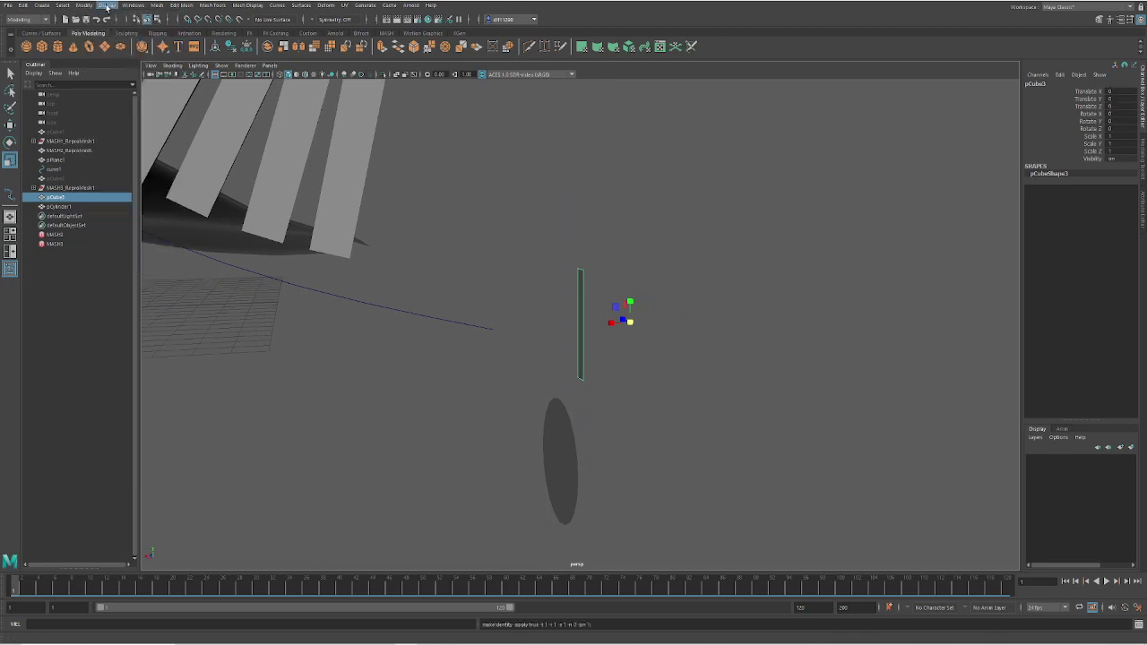
- Center the square profile's pivot and snap the profile onto the end of curve1
click(84, 6)
click(103, 74)
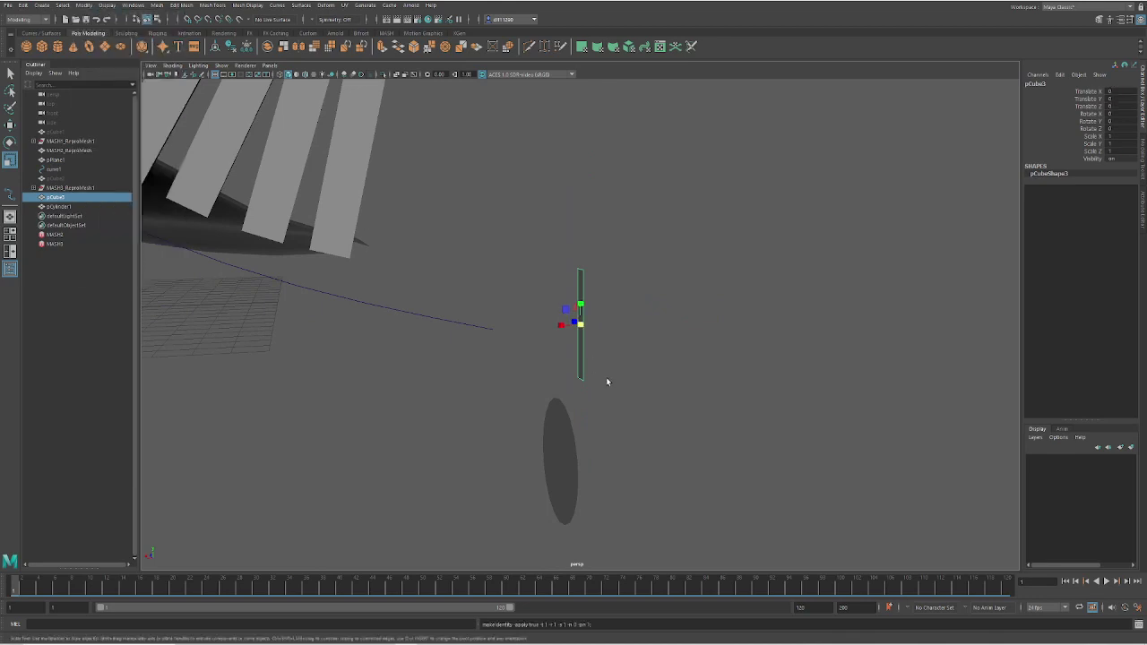
alt+drag(606, 380, 582, 340)
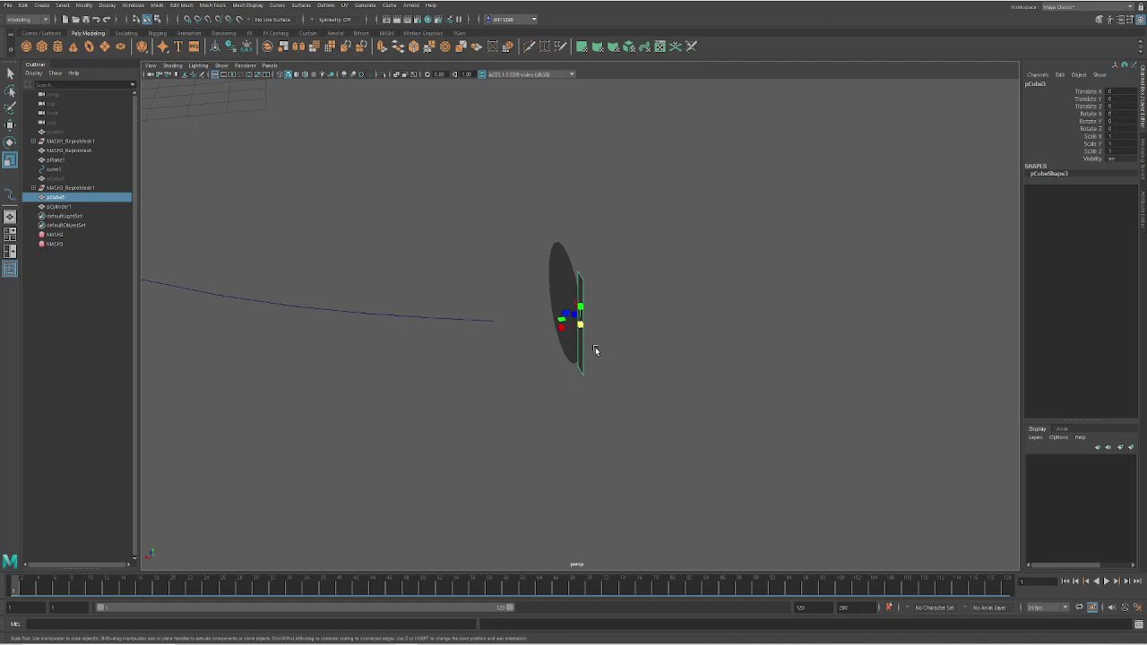
key(w)
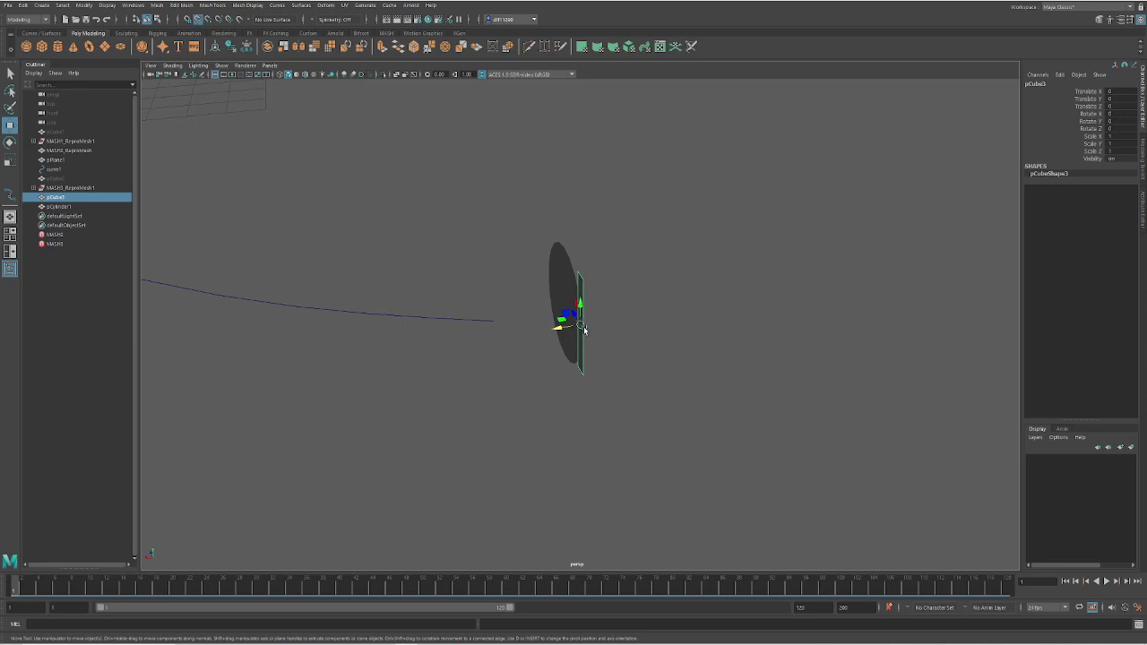
shift+drag(580, 328, 446, 338)
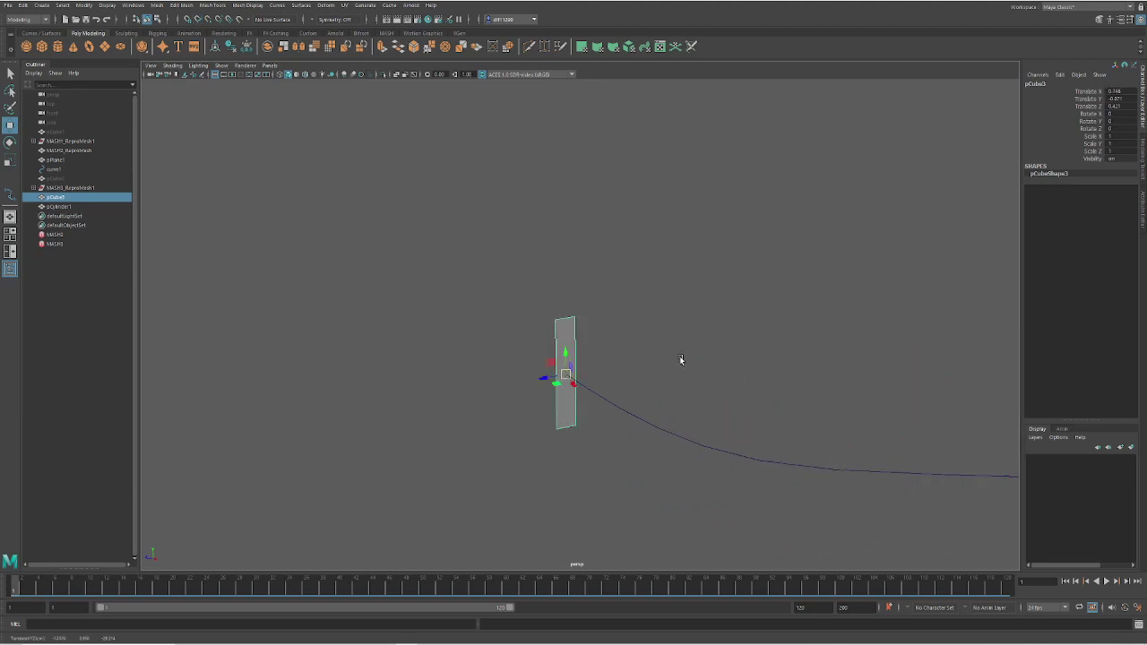
- Extrude the square profile's face along curve1, using the selected curve and 1 division
alt+drag(681, 359, 526, 394)
click(526, 405)
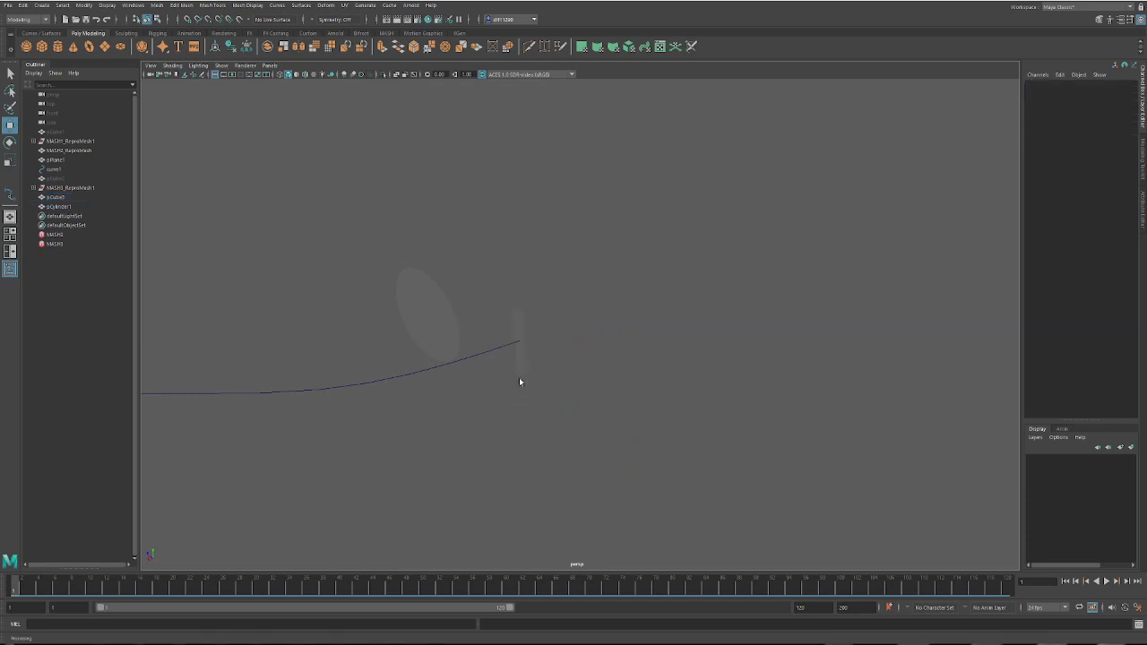
click(519, 367)
right_drag(521, 365, 527, 391)
double_click(520, 367)
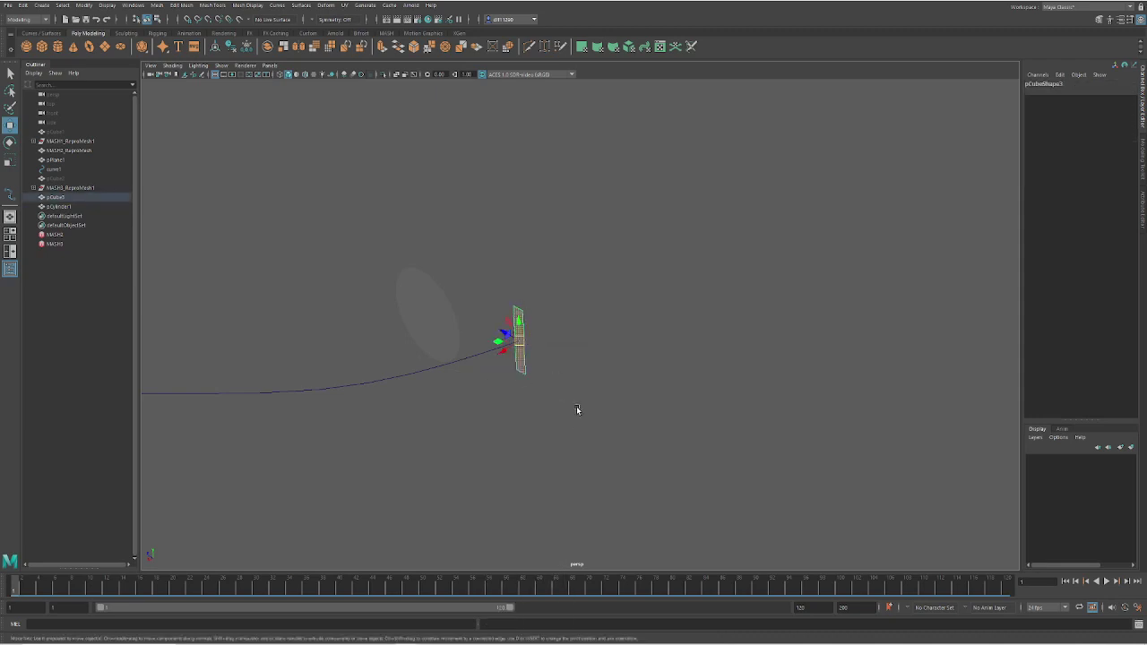
alt+drag(570, 392, 487, 326)
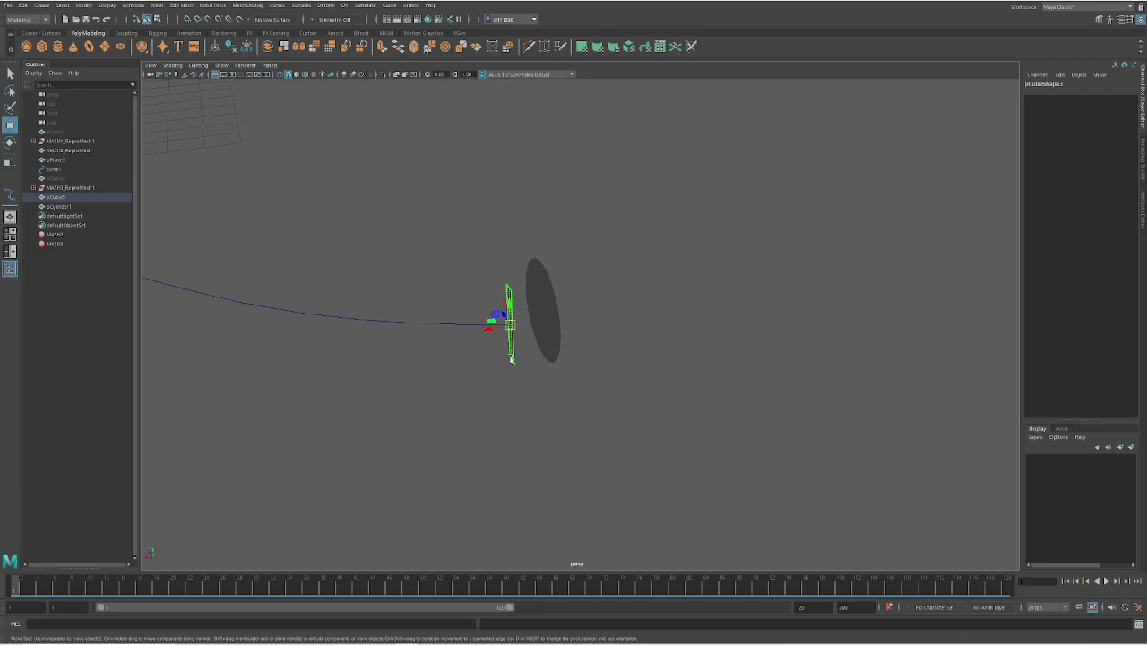
click(434, 325)
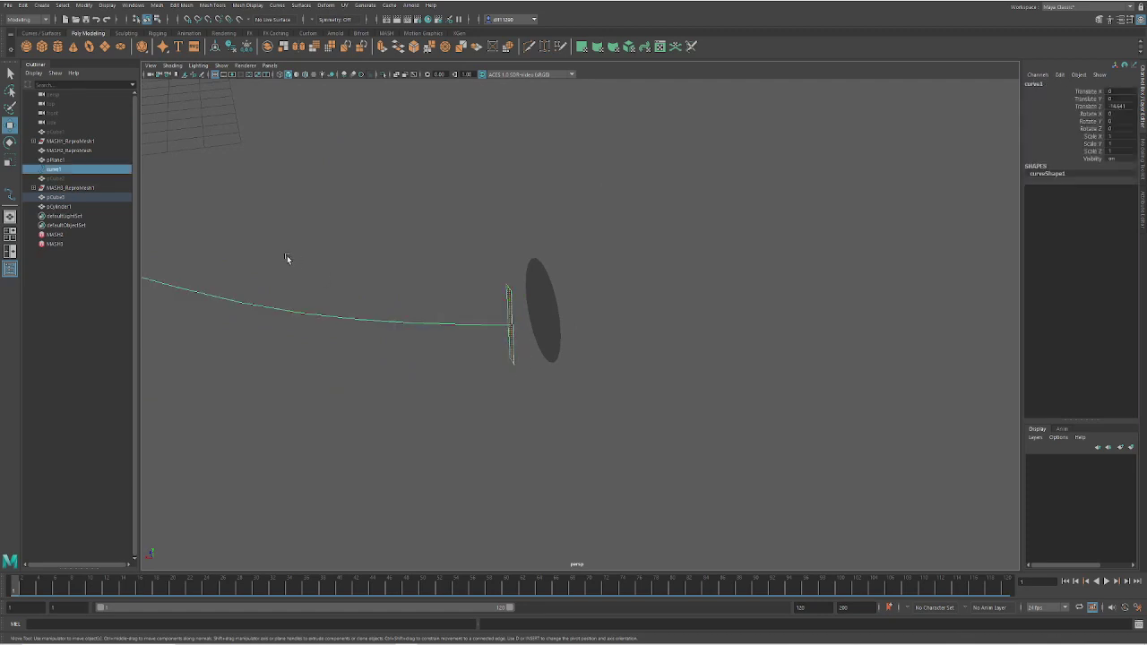
click(171, 6)
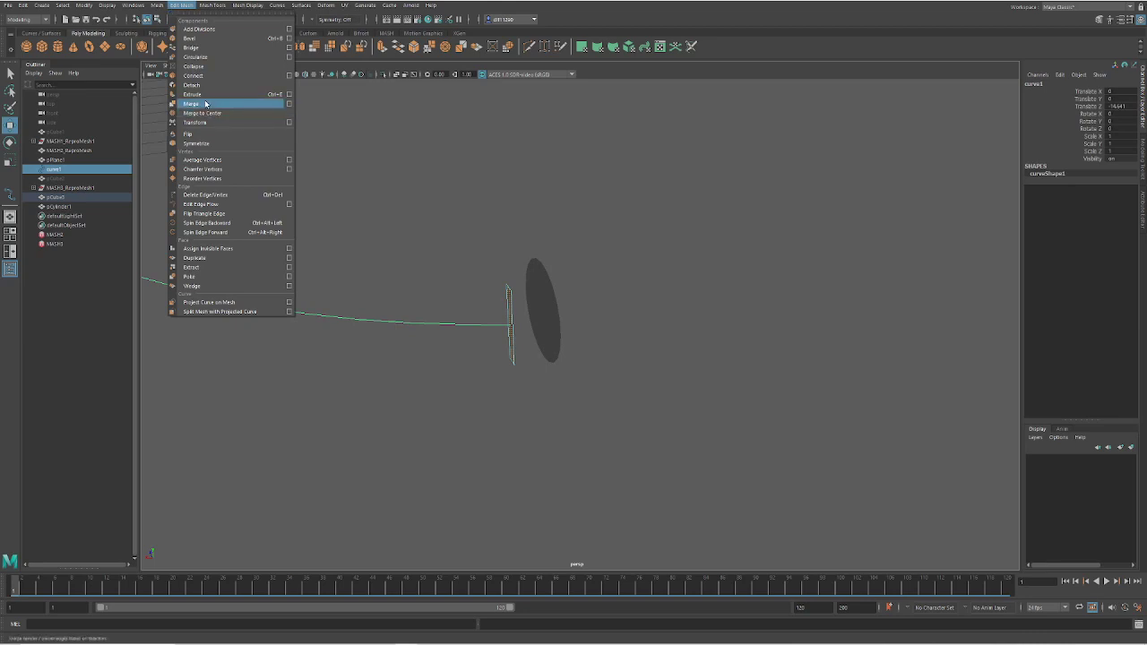
click(289, 95)
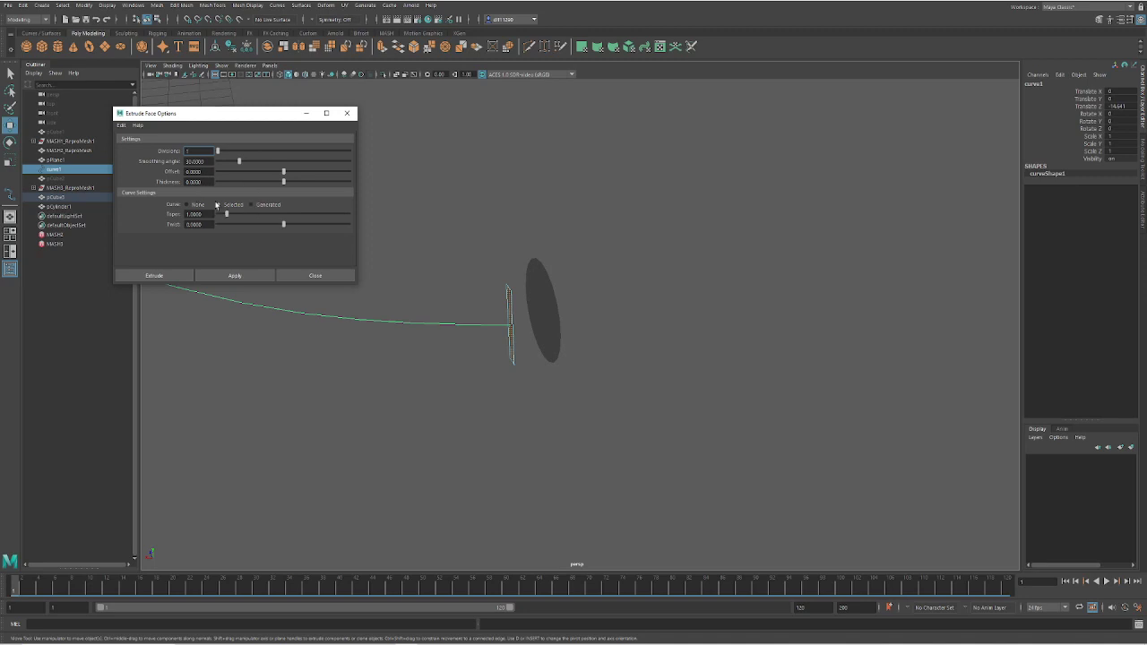
click(225, 278)
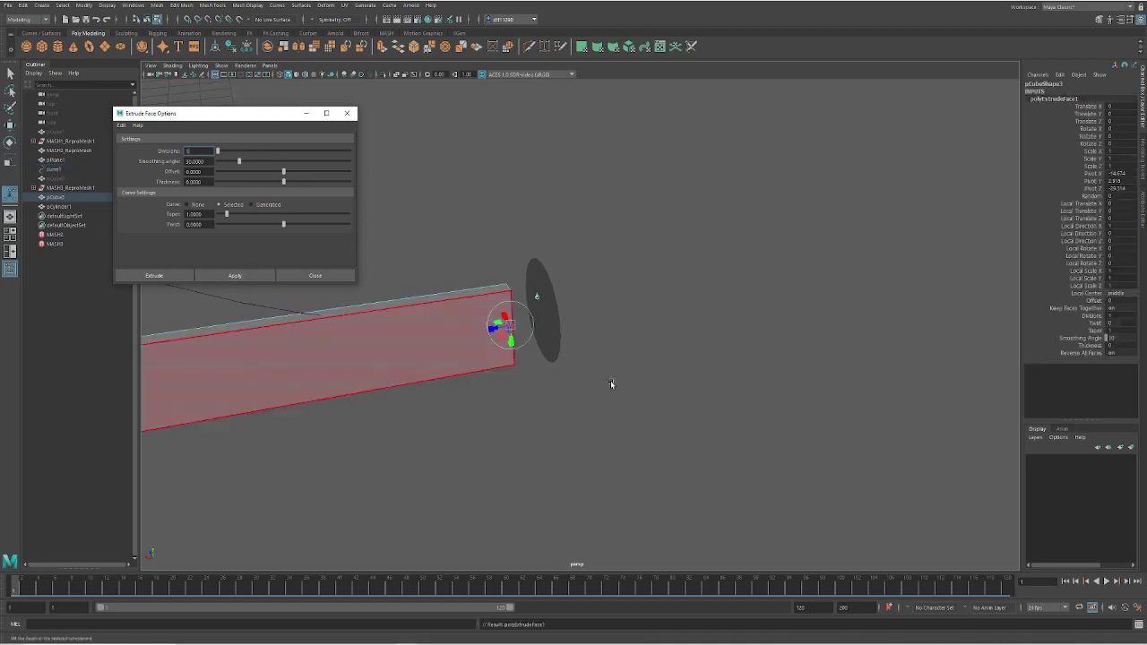
- Increase the extrusion's divisions until the rail follows the bends of the curve smoothly
alt+drag(638, 391, 667, 393)
drag(261, 115, 822, 193)
drag(254, 173, 376, 214)
scroll(524, 267, down, 5)
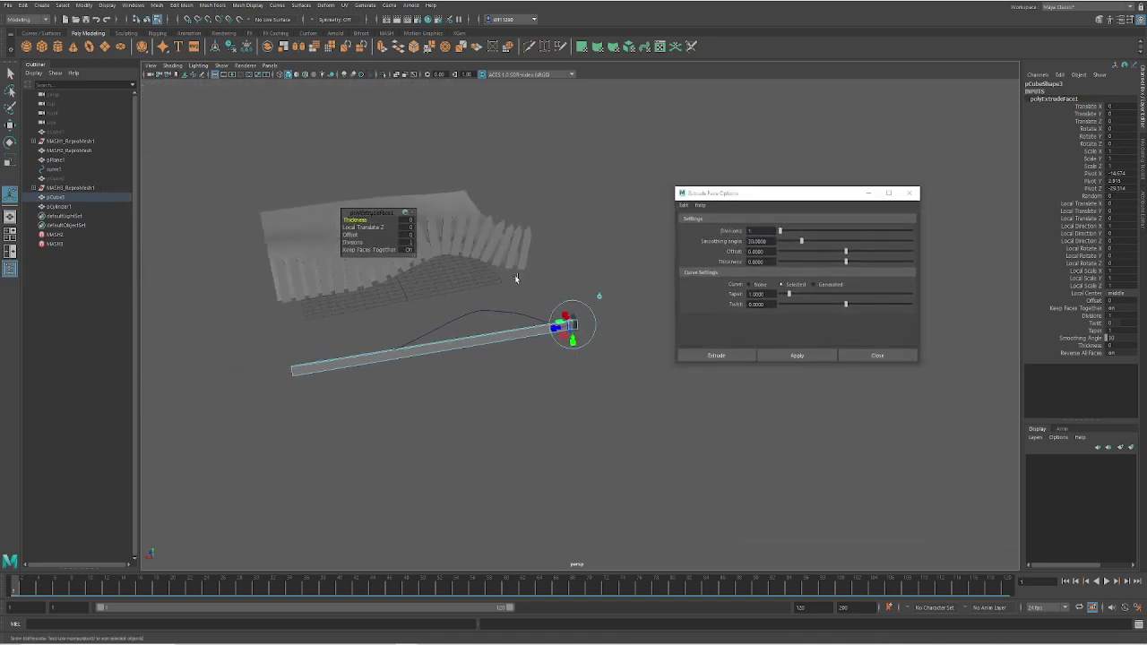
drag(356, 242, 512, 242)
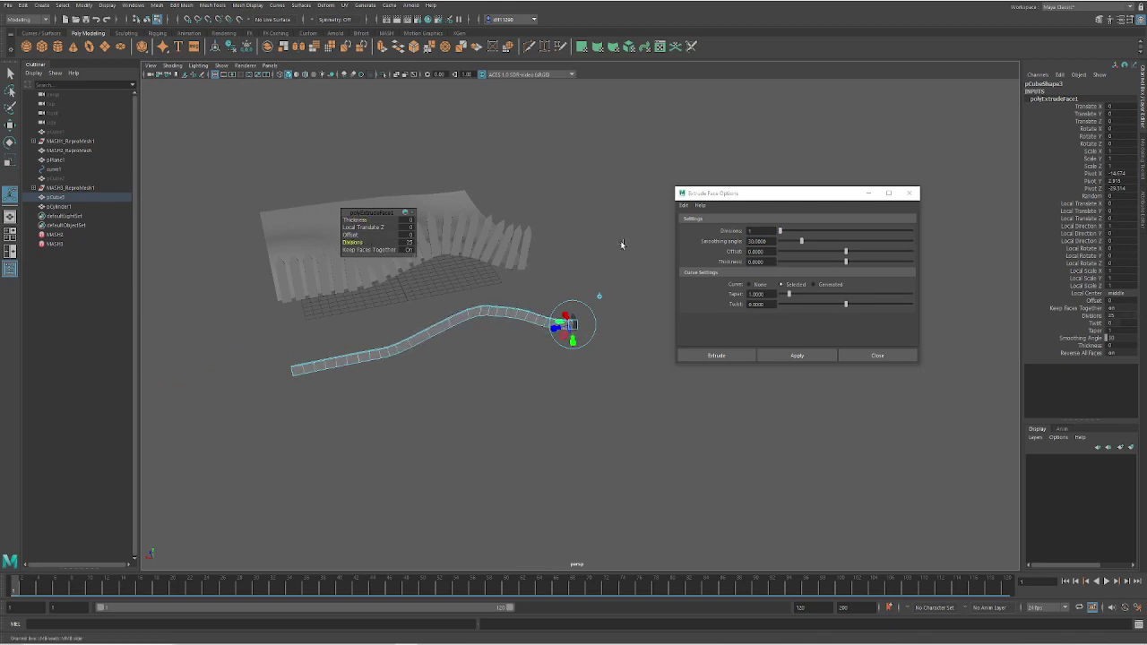
click(410, 243)
scroll(587, 335, up, 10)
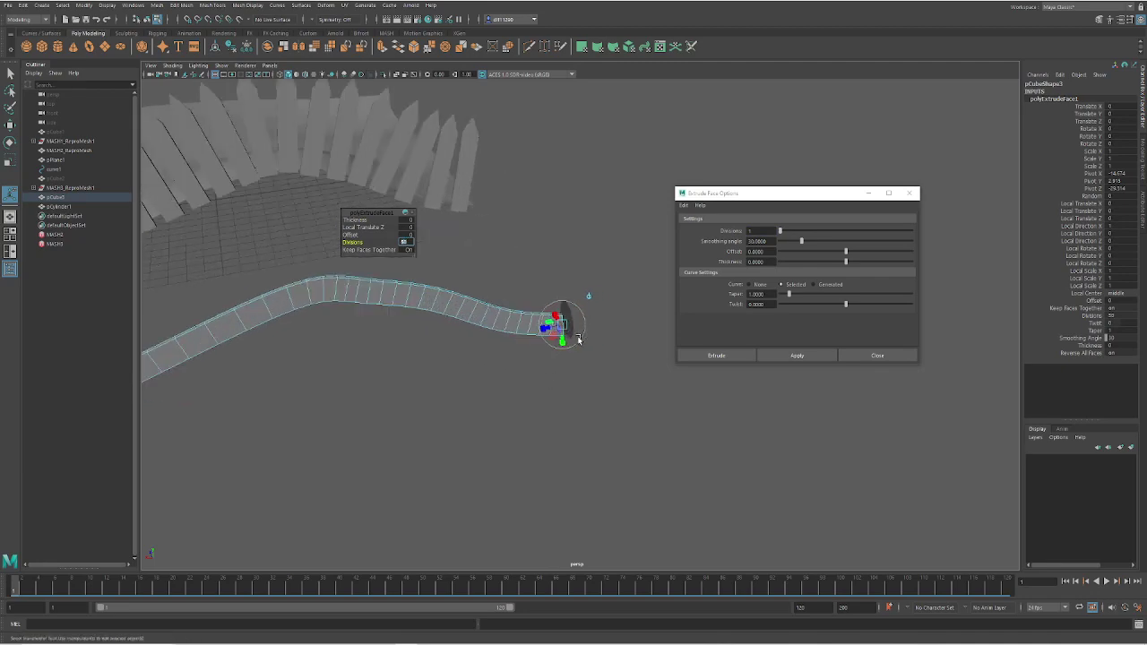
- Return the extruded rail to object mode and close the Extrude Face options
mouse_move(327, 371)
alt+mouse_down()
mouse_move(481, 385)
mouse_move(332, 370)
alt+mouse_up()
right_drag(412, 328, 454, 313)
click(453, 330)
alt+drag(452, 330, 561, 409)
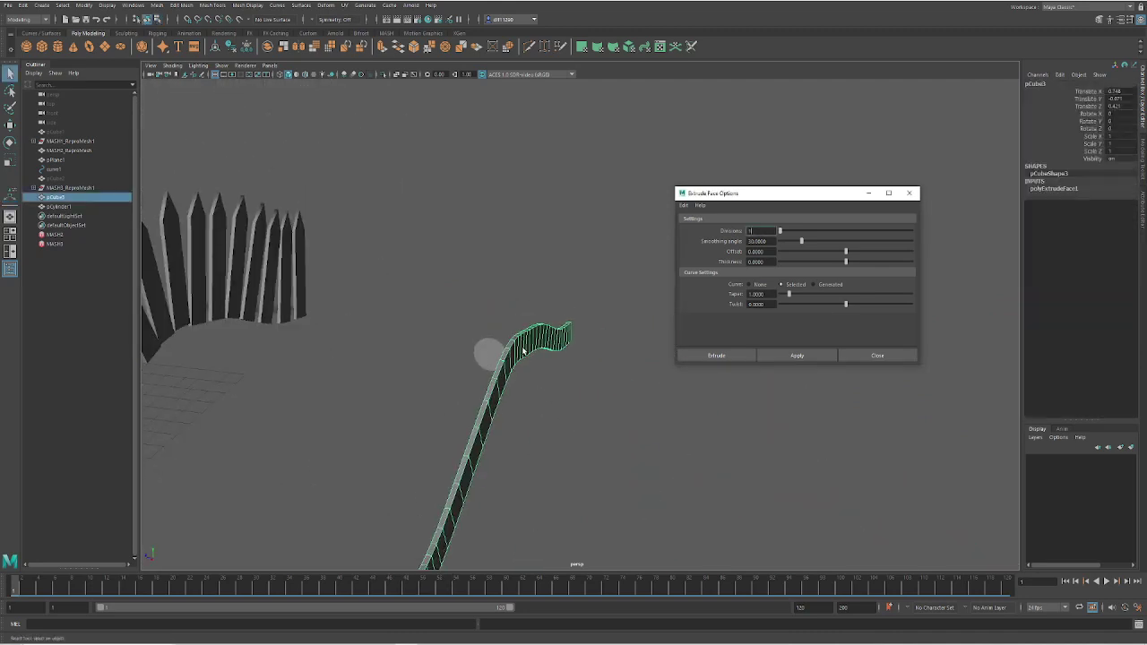
click(899, 357)
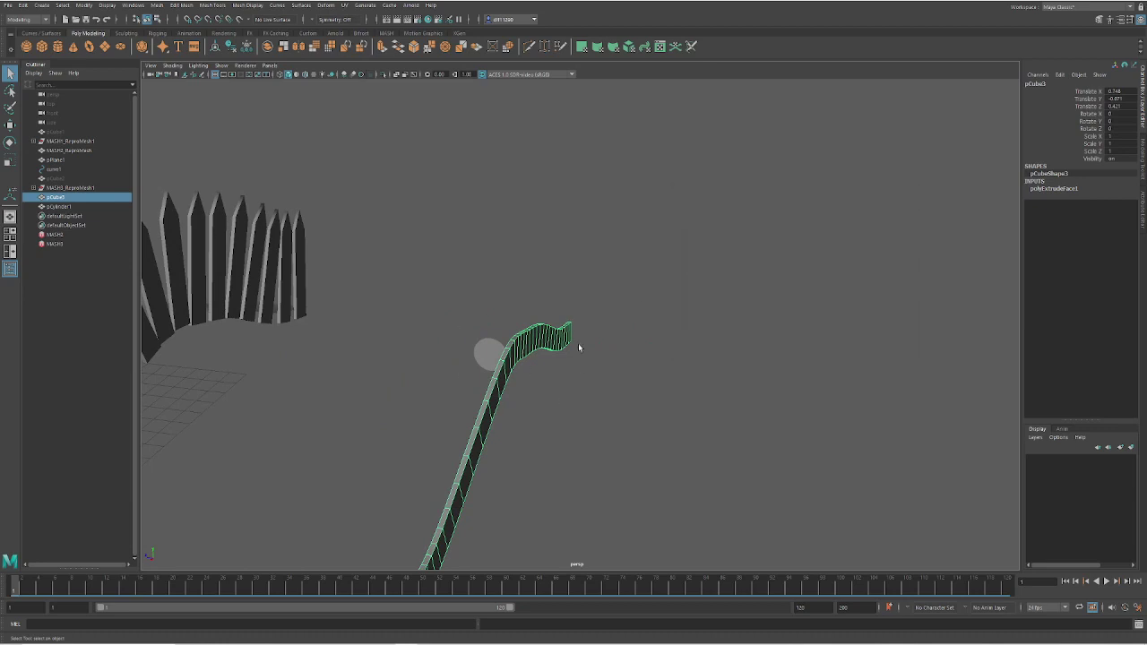
- Duplicate the extruded rail and move the copy against the lower part of the fence, at about Y 0.88 and Z 14.75
alt+drag(620, 390, 555, 387)
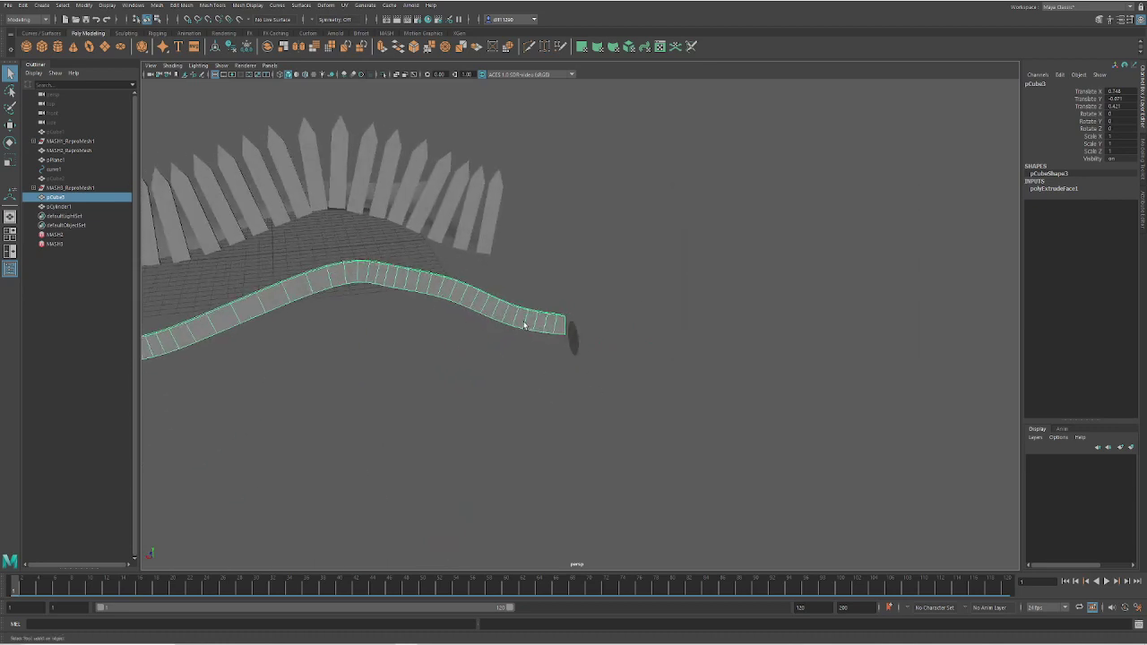
key(ctrl+d)
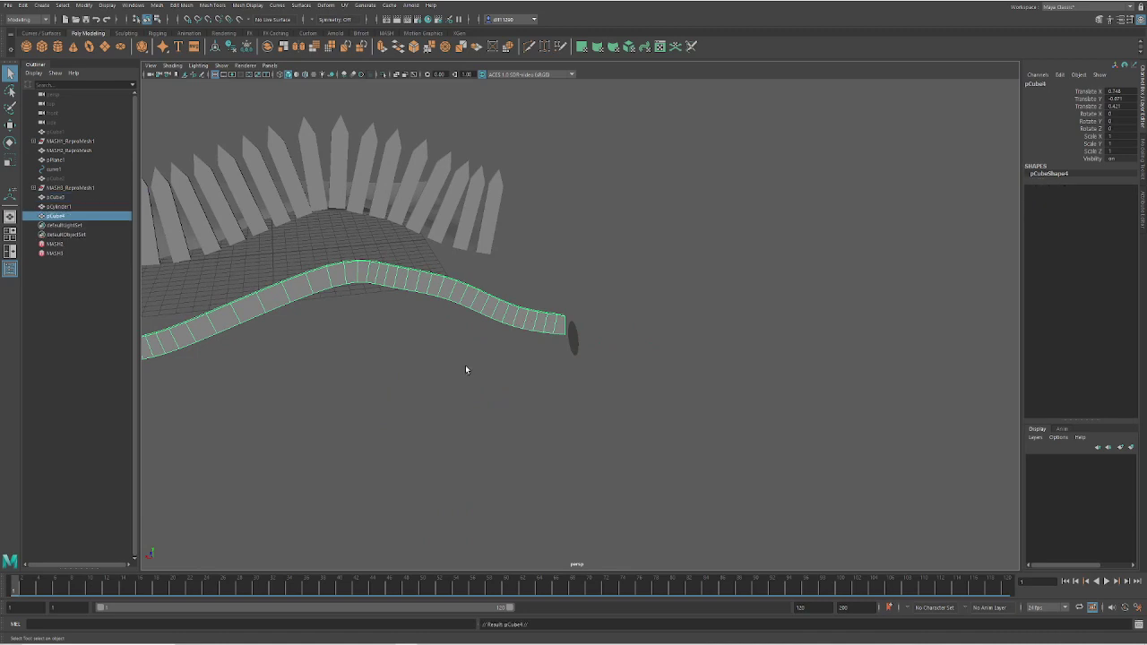
alt+drag(459, 376, 639, 403)
key(w)
scroll(639, 403, down, 3)
drag(553, 327, 679, 284)
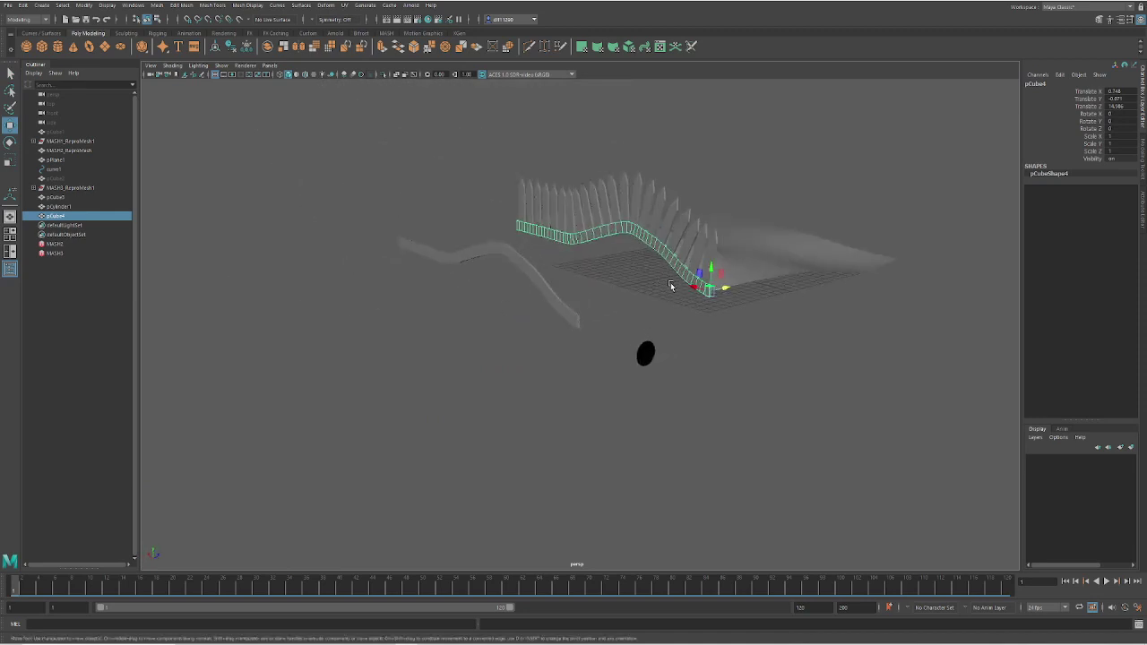
scroll(690, 278, up, 5)
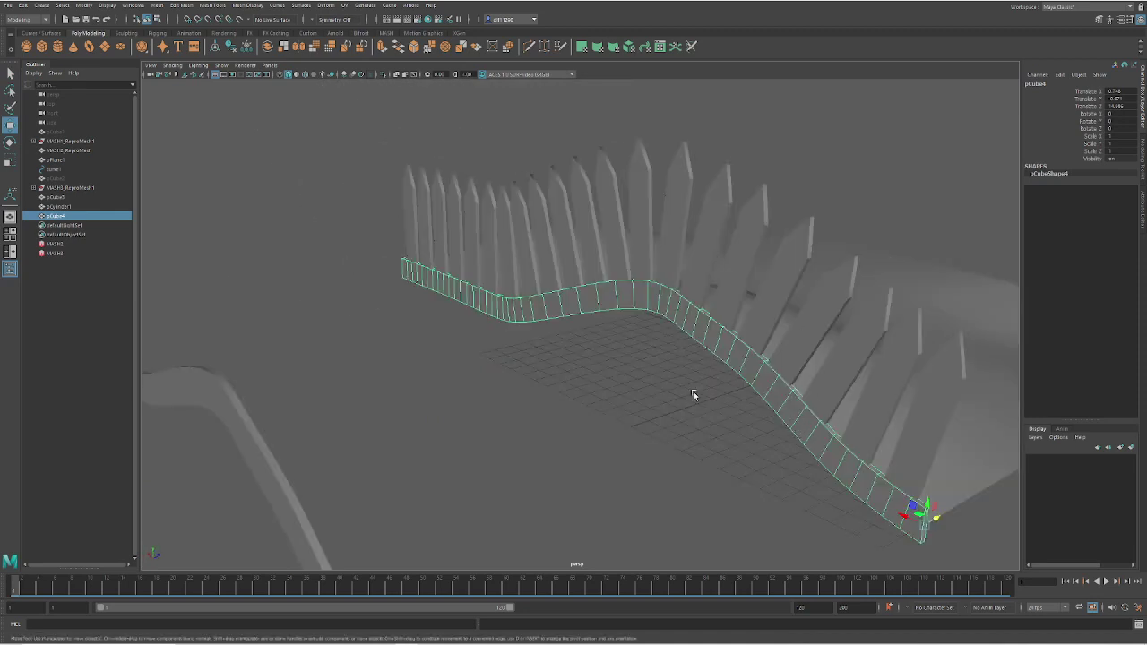
drag(912, 527, 835, 391)
- Duplicate the lower rail and raise the copy to about Y 3.1 across the upper part of the pickets
key(ctrl+d)
scroll(835, 392, down, 4)
click(894, 368)
alt+drag(894, 368, 575, 402)
alt+drag(476, 321, 829, 362)
click(762, 352)
scroll(786, 373, up, 2)
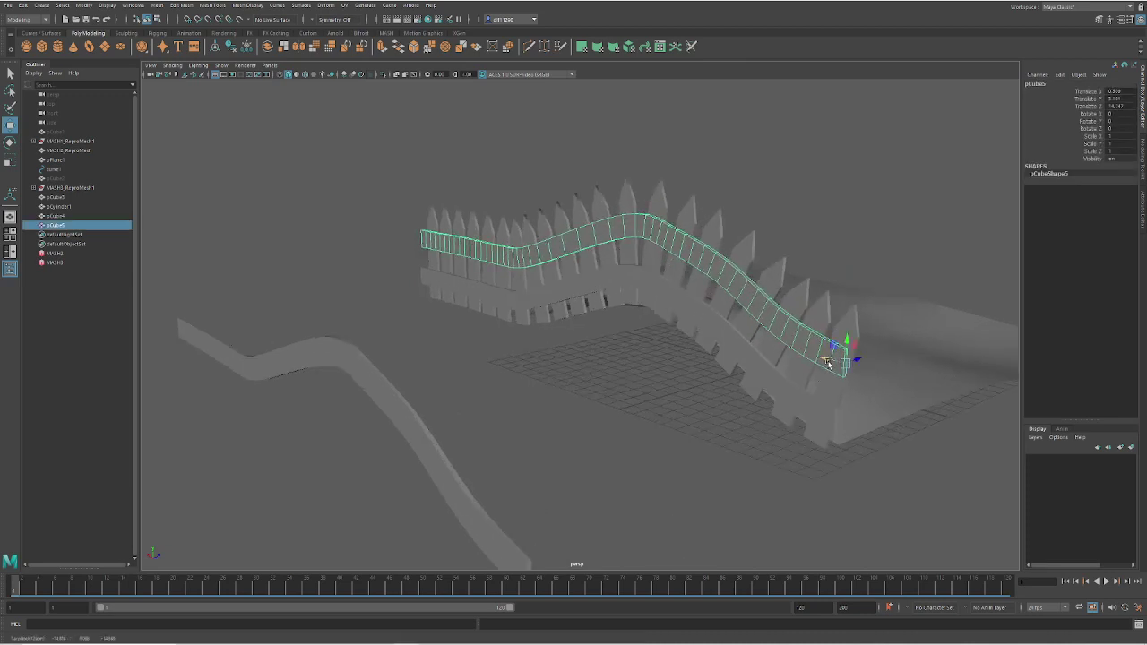
- Extend the upper rail's end face slightly outward at the last picket, and select the lower rail's end face
right_drag(841, 364, 844, 389)
click(844, 369)
drag(844, 369, 848, 369)
key(e)
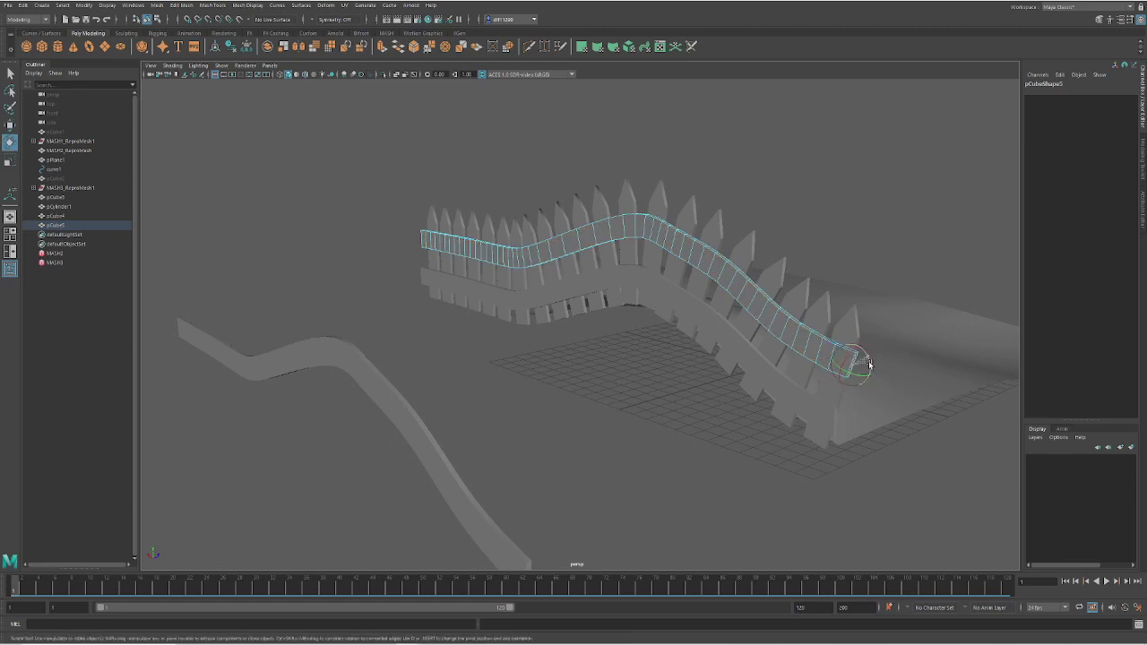
click(837, 424)
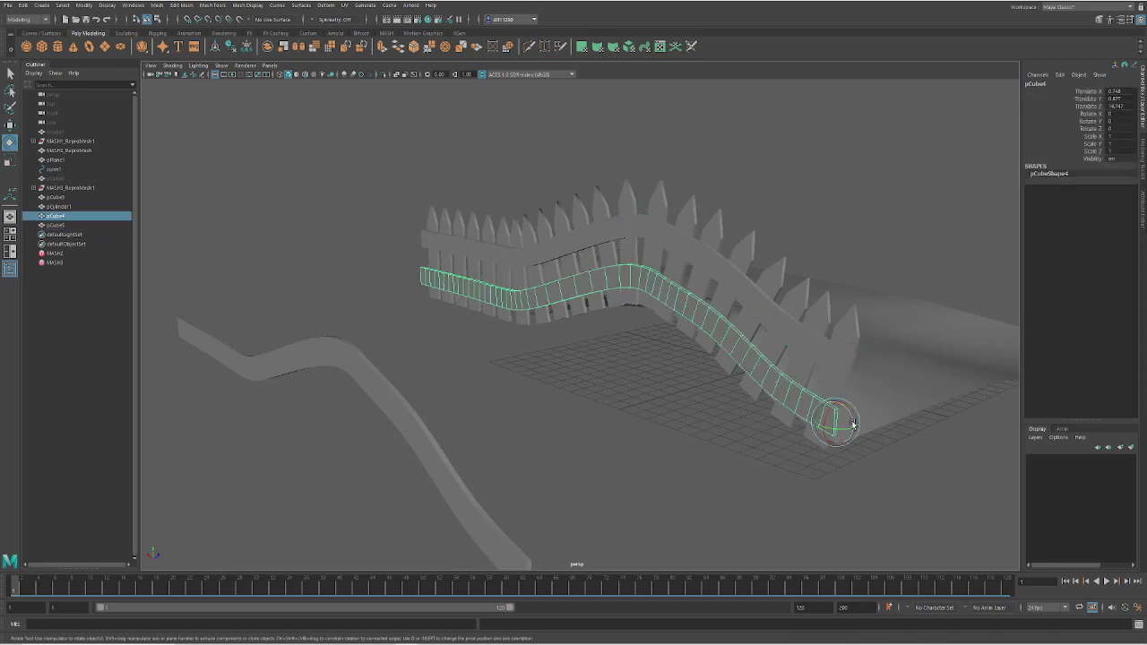
right_drag(832, 425, 834, 422)
click(836, 424)
alt+drag(843, 419, 713, 380)
scroll(755, 378, down, 4)
click(602, 402)
alt+drag(602, 401, 630, 403)
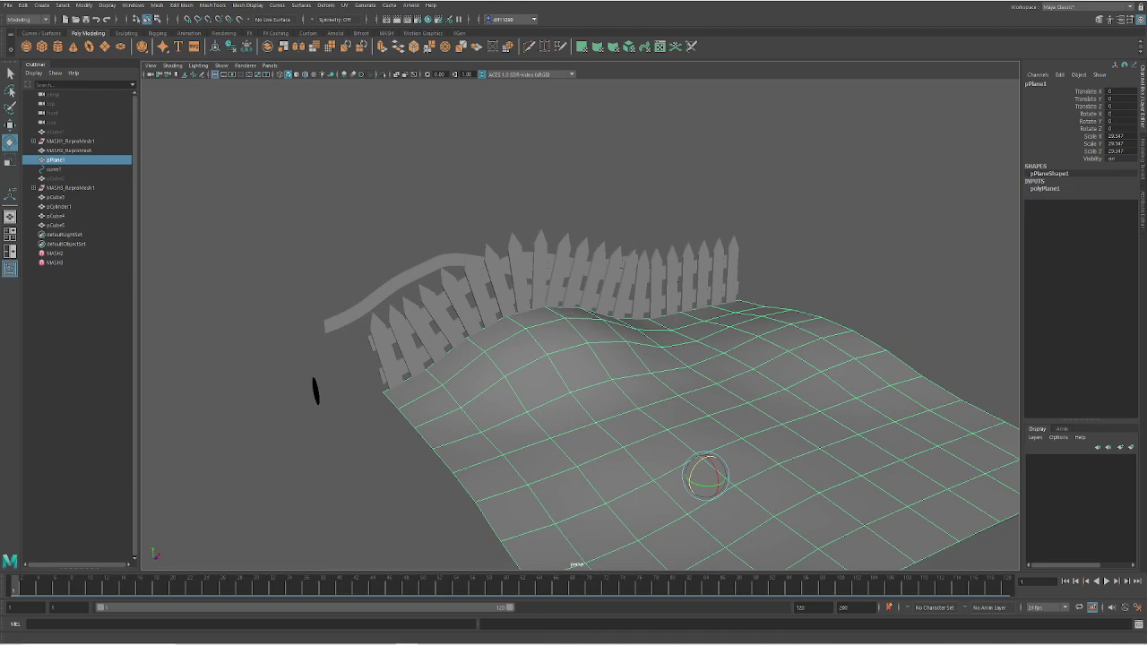
mouse_move(429, 638)
click(429, 617)
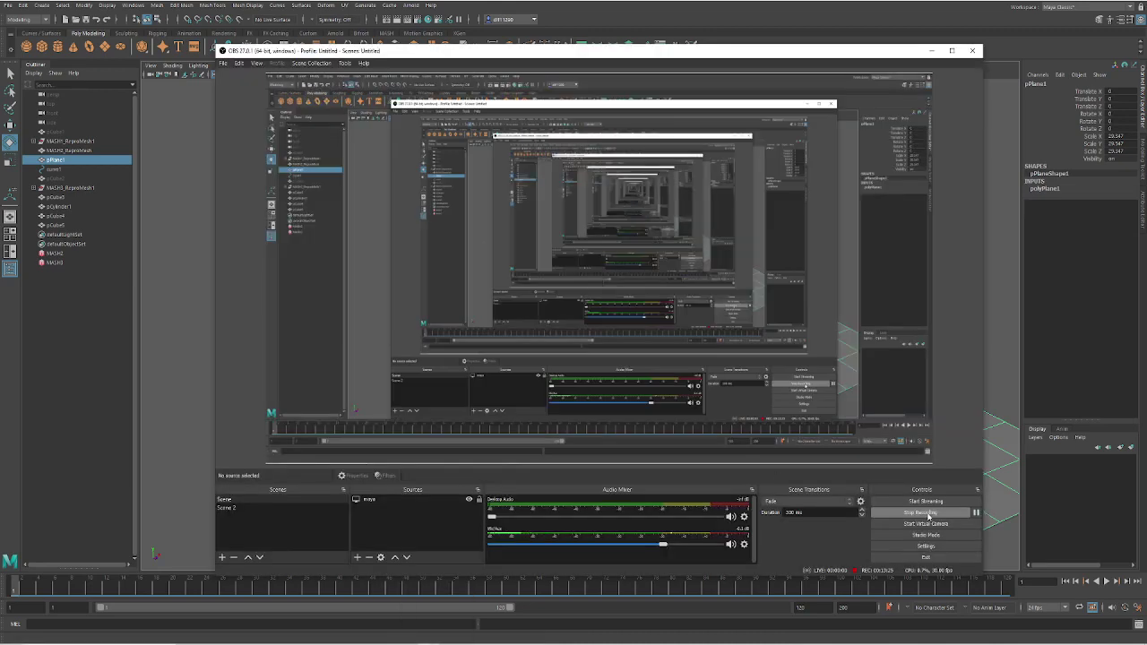